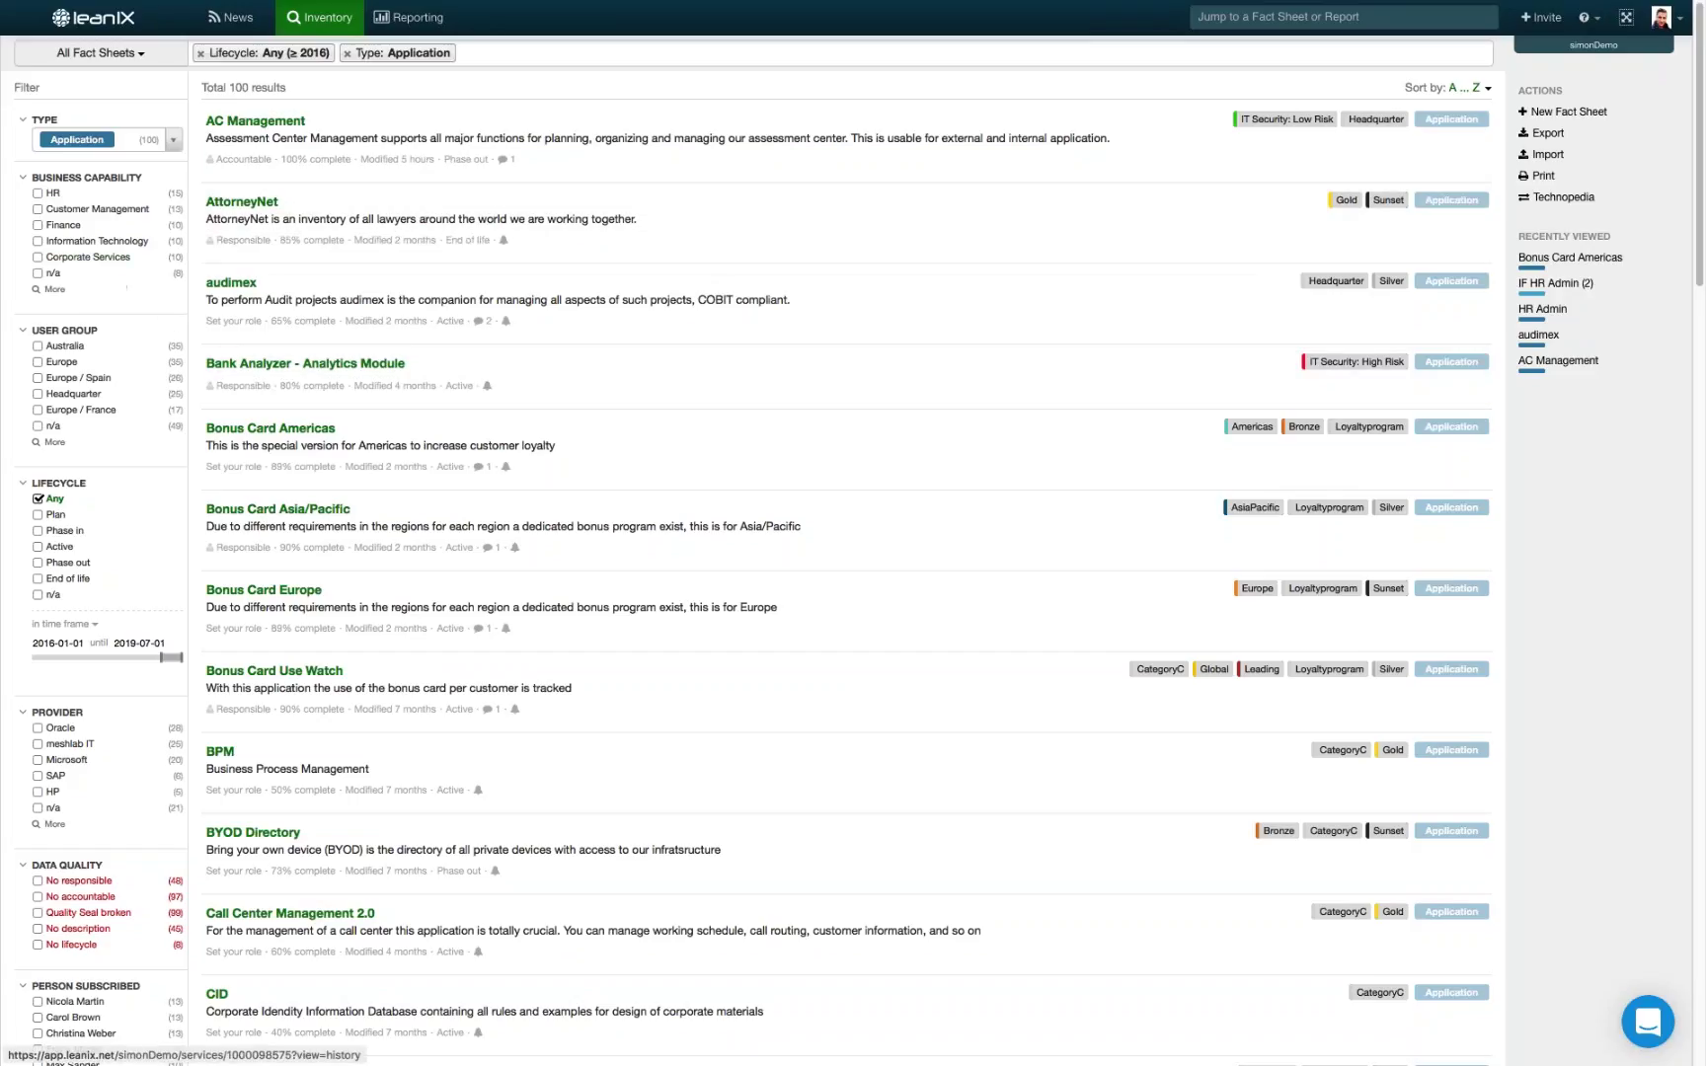
Open the Application Portfolio metrics report and dismiss its missing-data notice
left_click(415, 27)
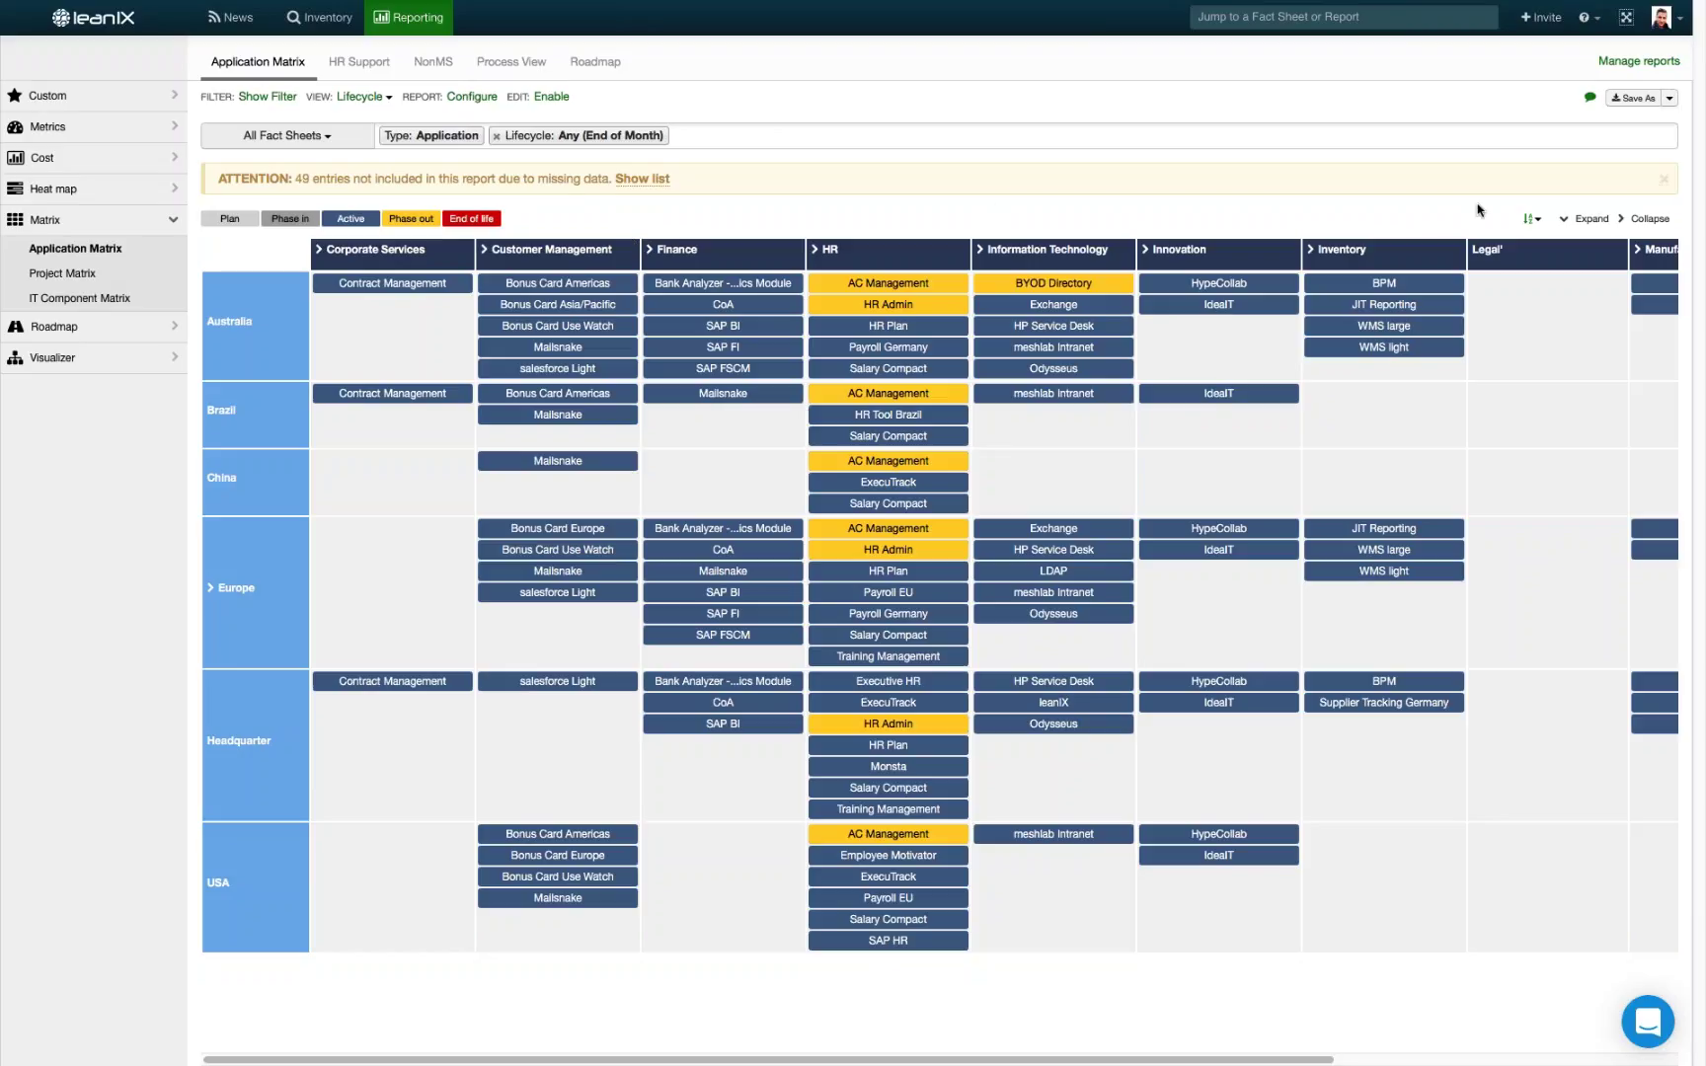
left_click(1663, 179)
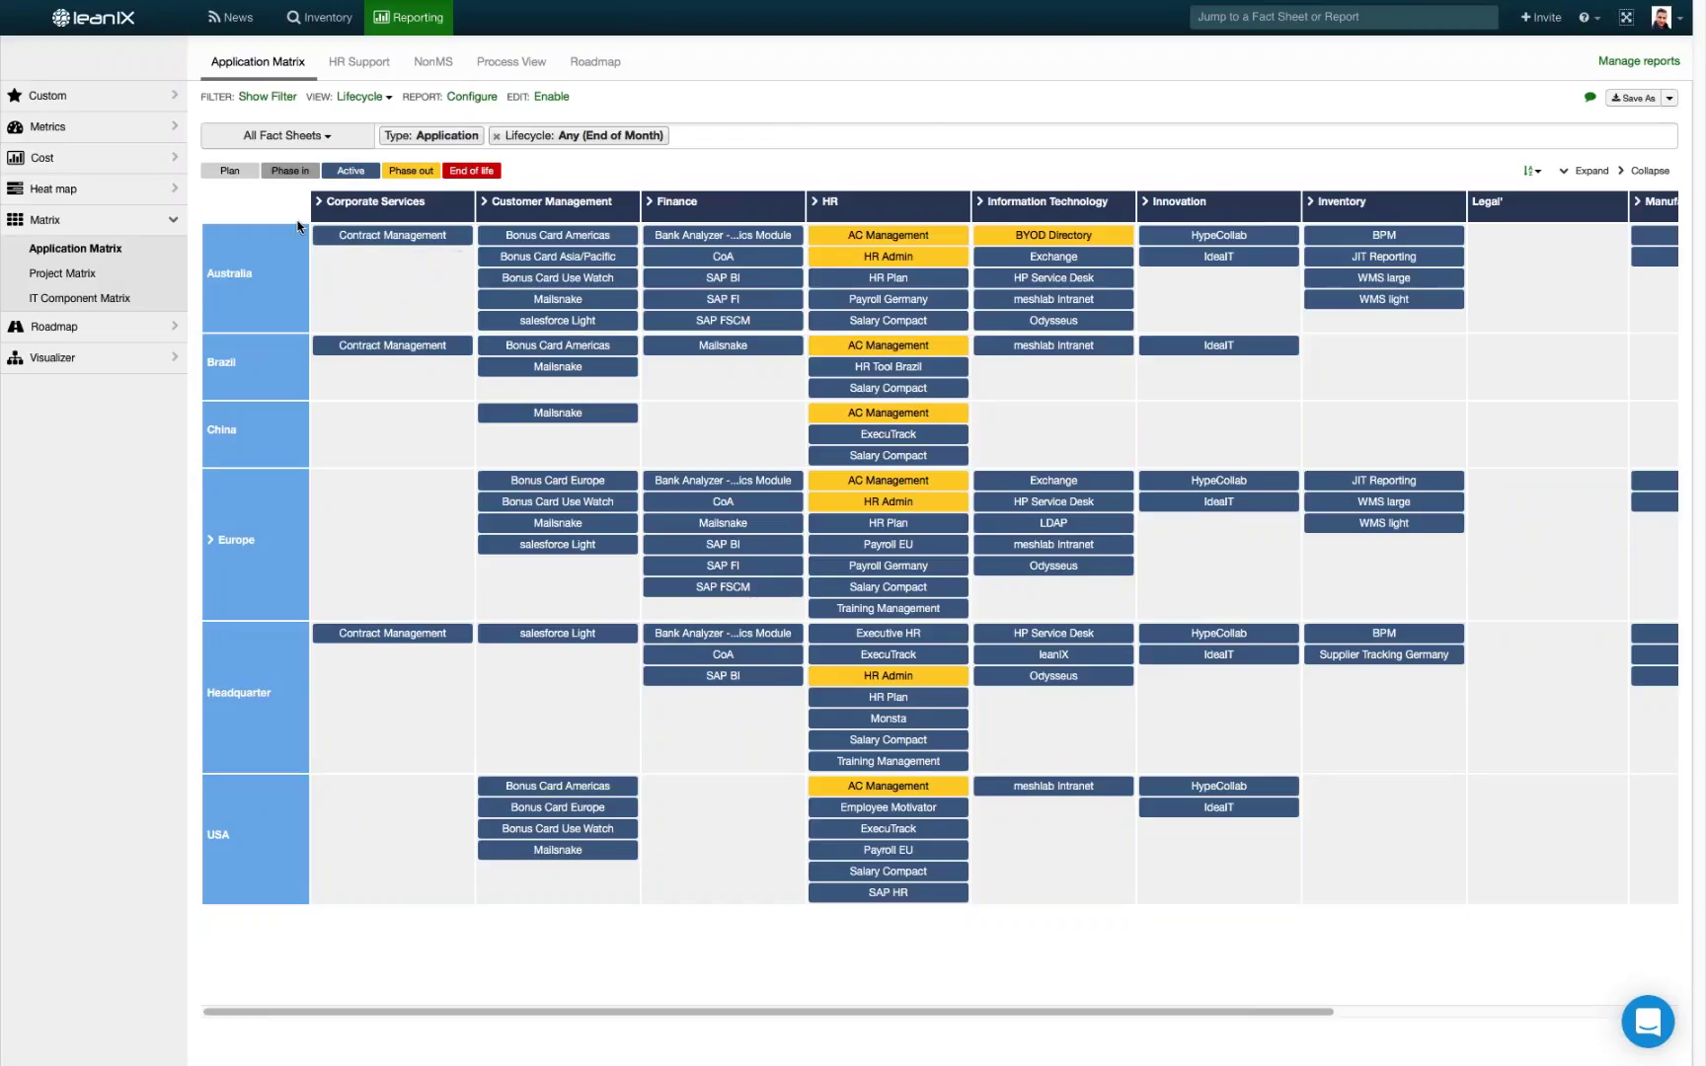
left_click(108, 127)
left_click(104, 164)
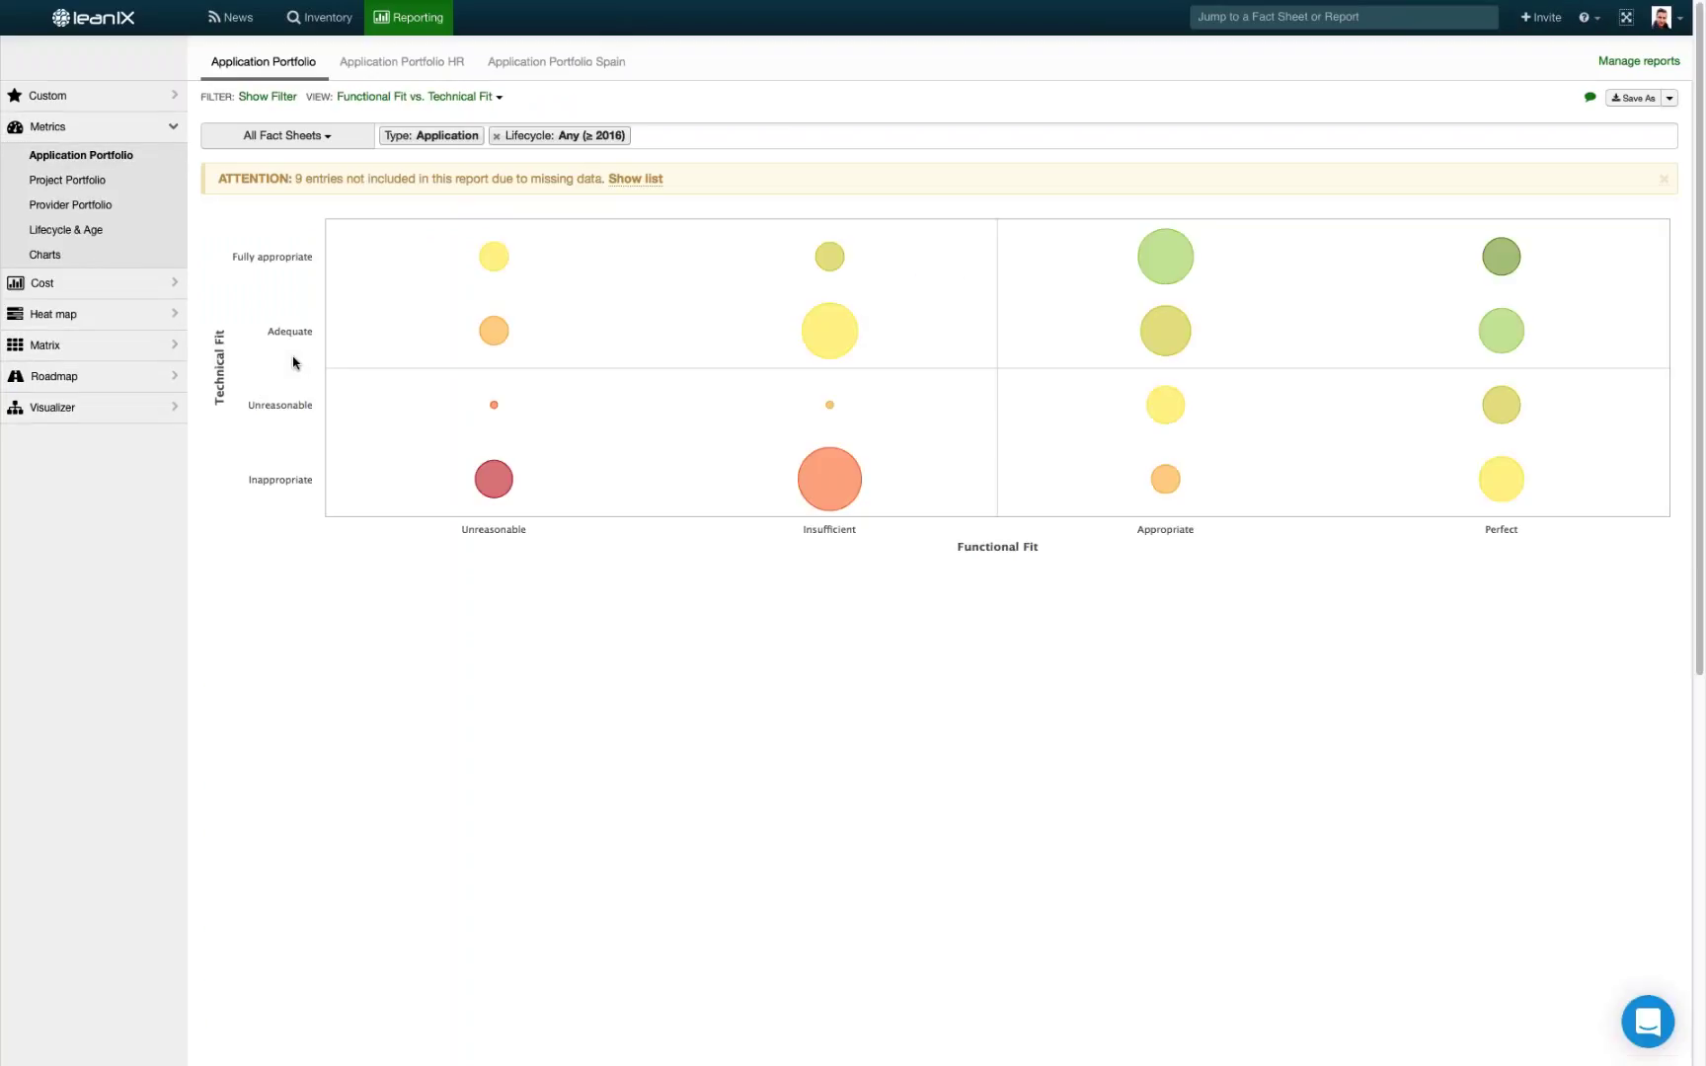
left_click(1662, 180)
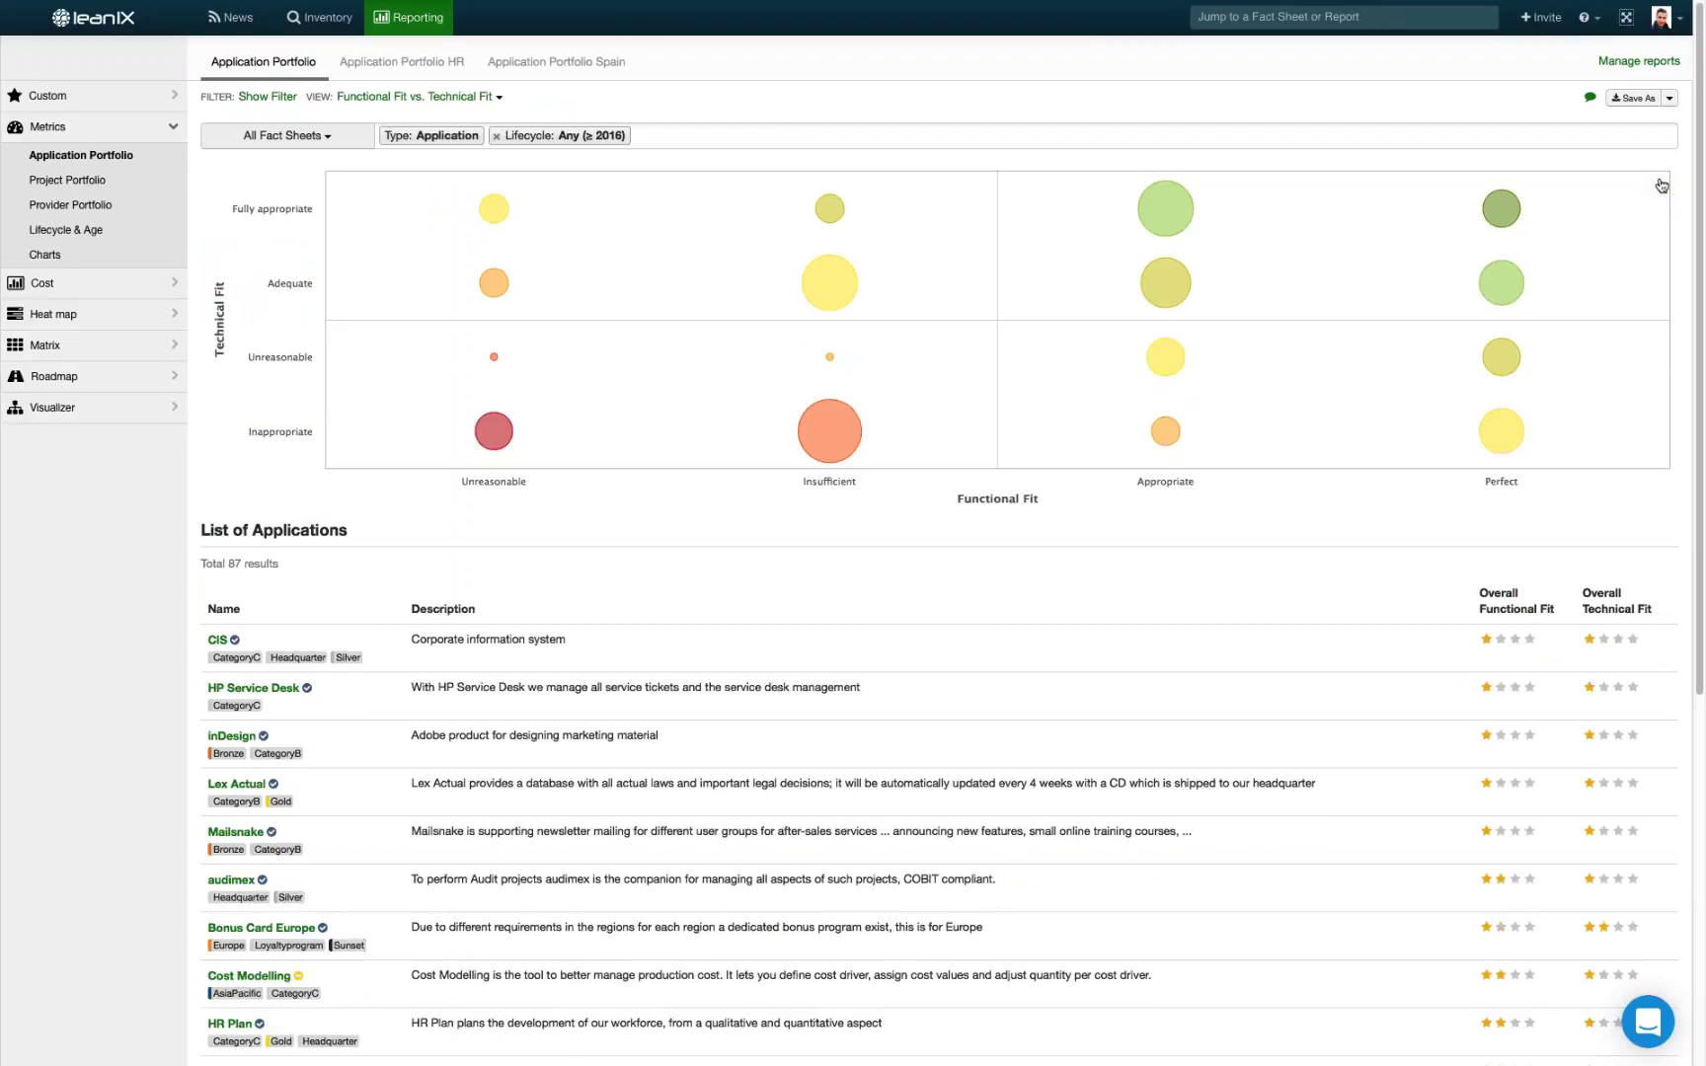
Filter the Application Portfolio report to the HR business capability
left_click(943, 136)
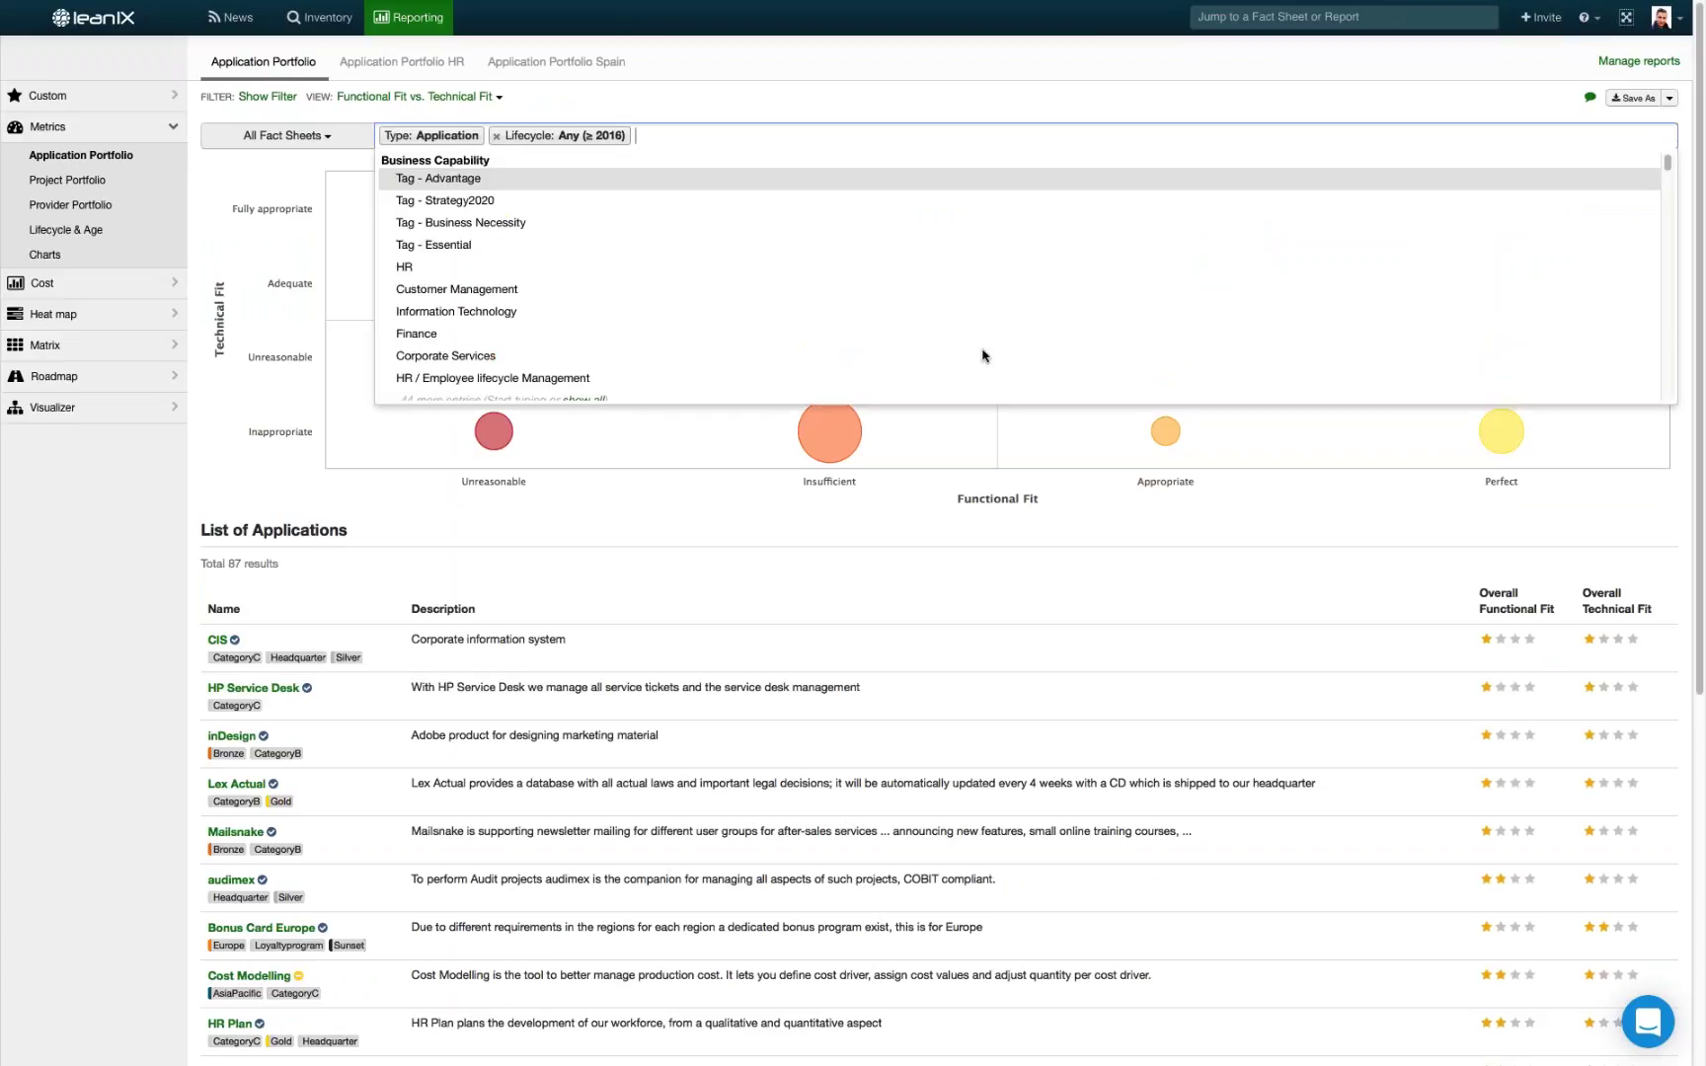
type("hr")
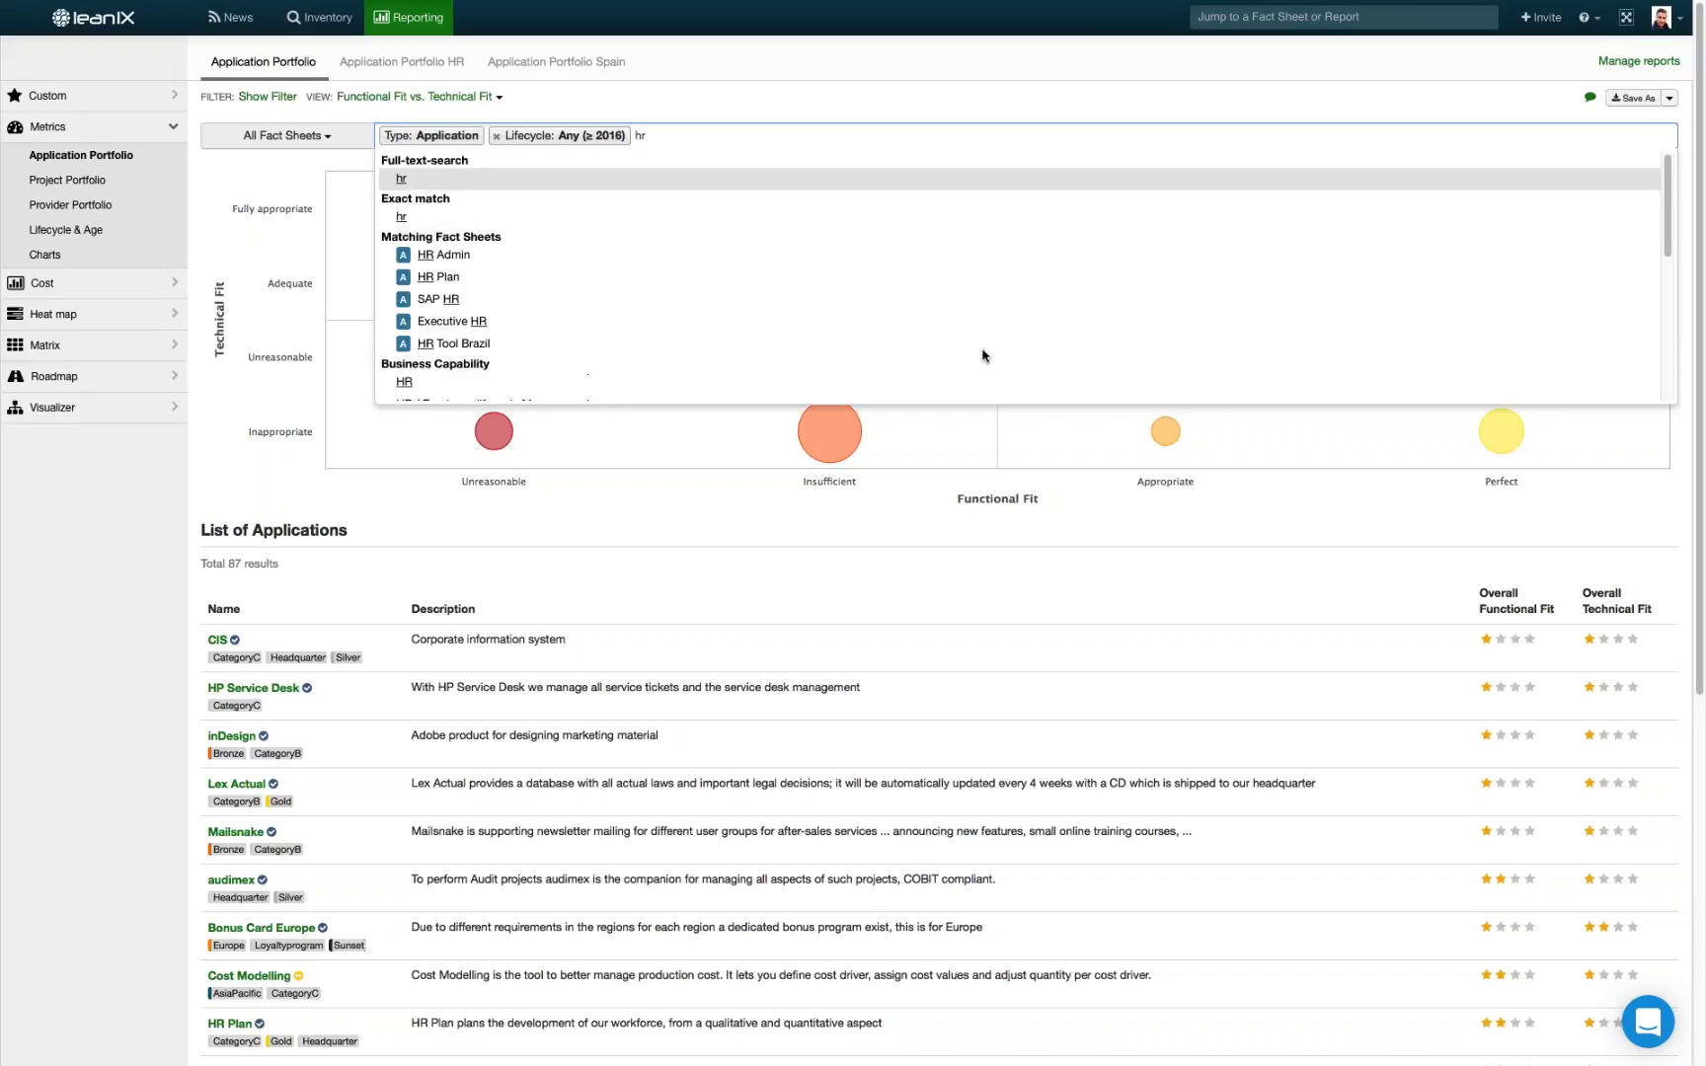
left_click(887, 382)
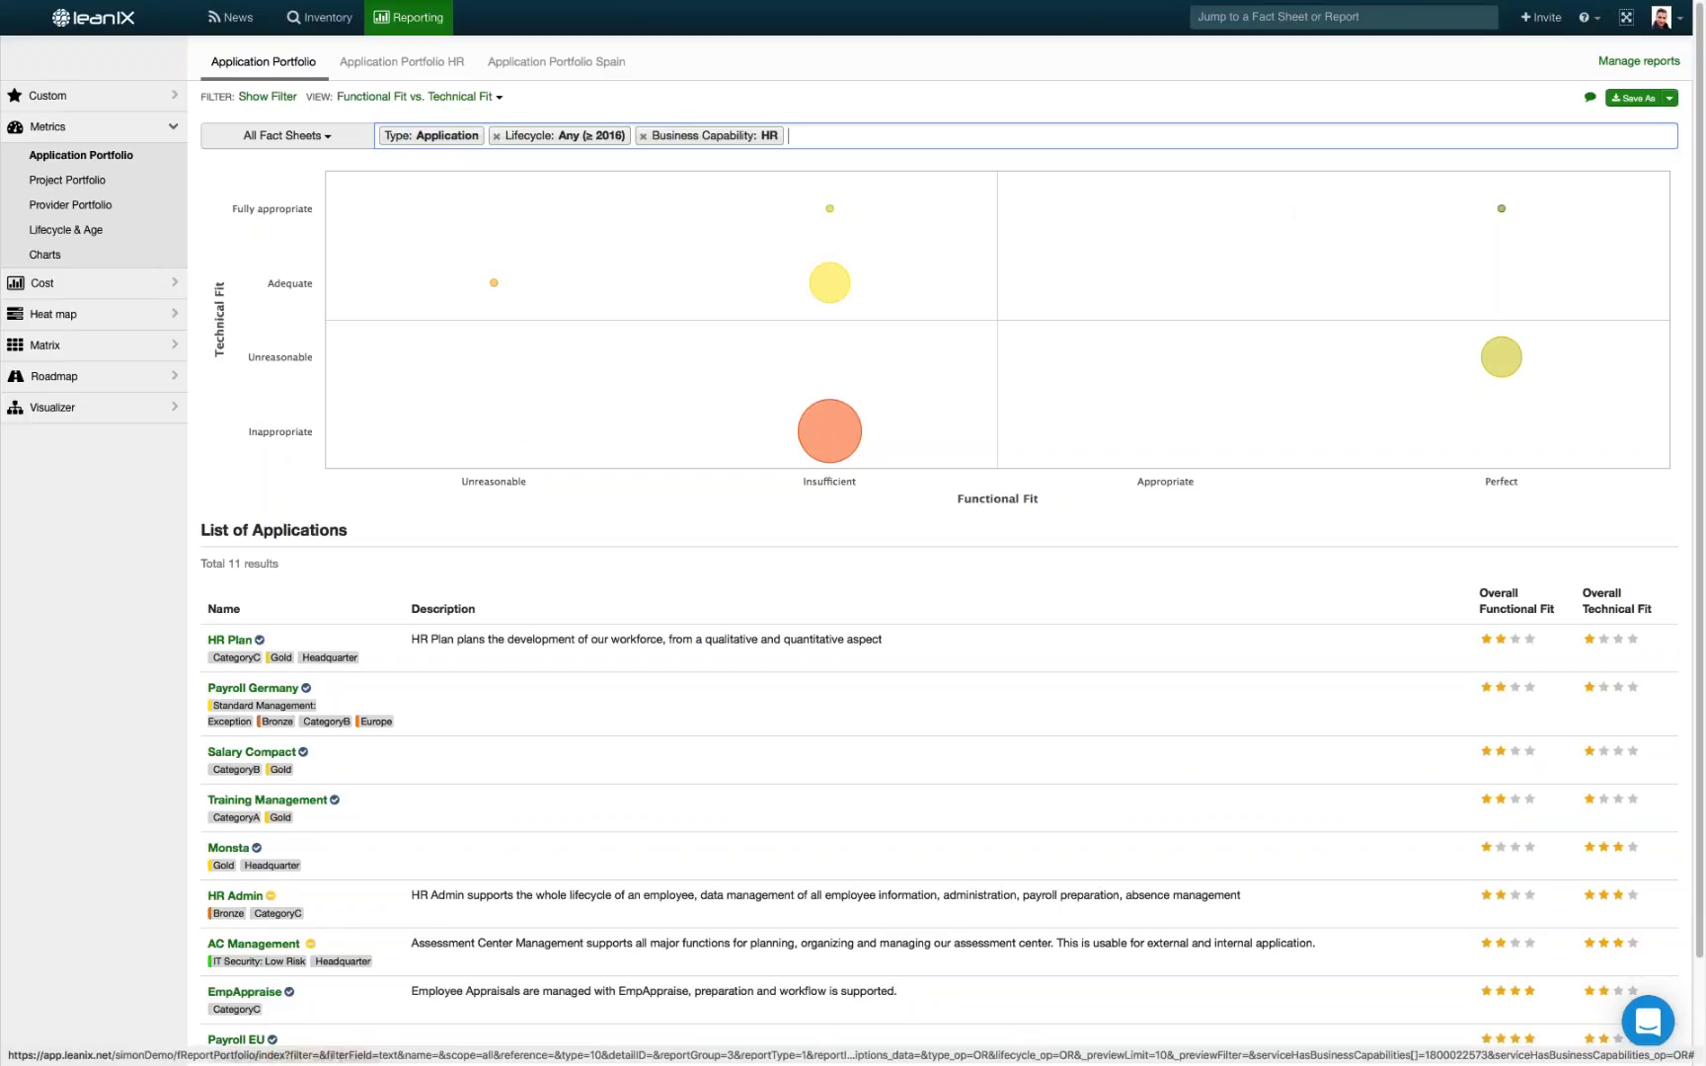
Review the report's export options and available views, keeping the Functional Fit vs. Technical Fit view
left_click(1669, 98)
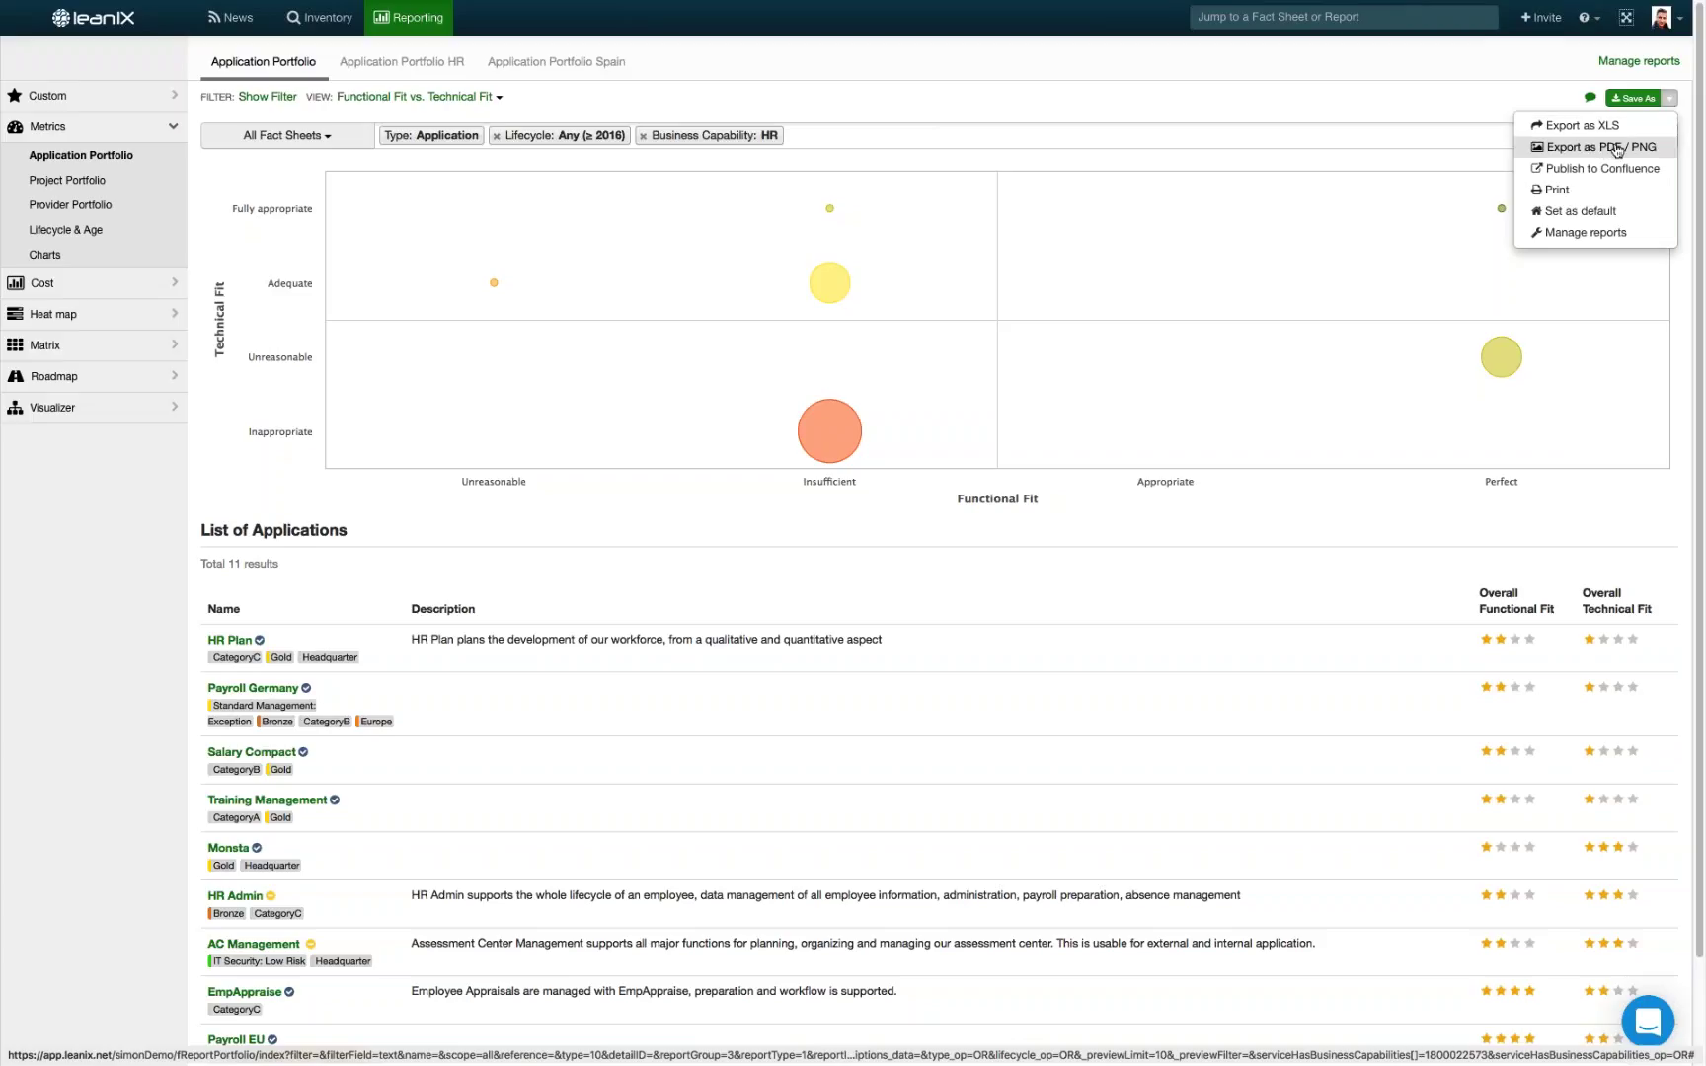
left_click(1674, 103)
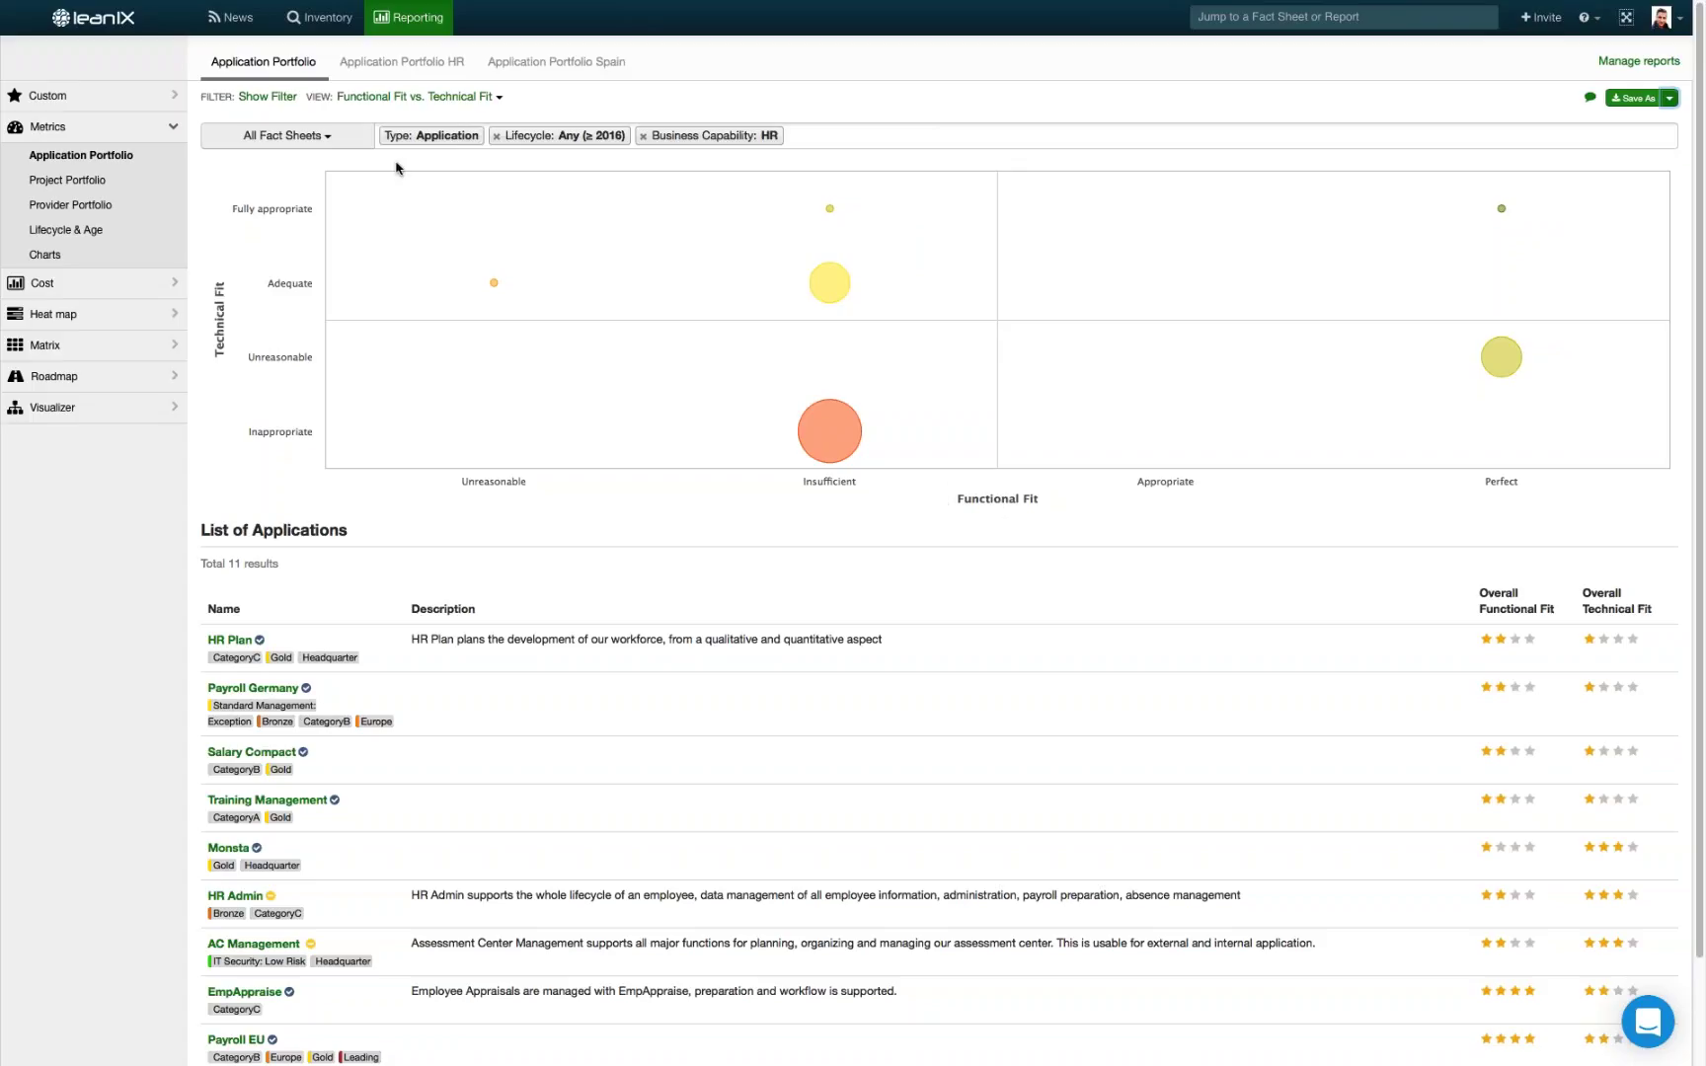
left_click(424, 97)
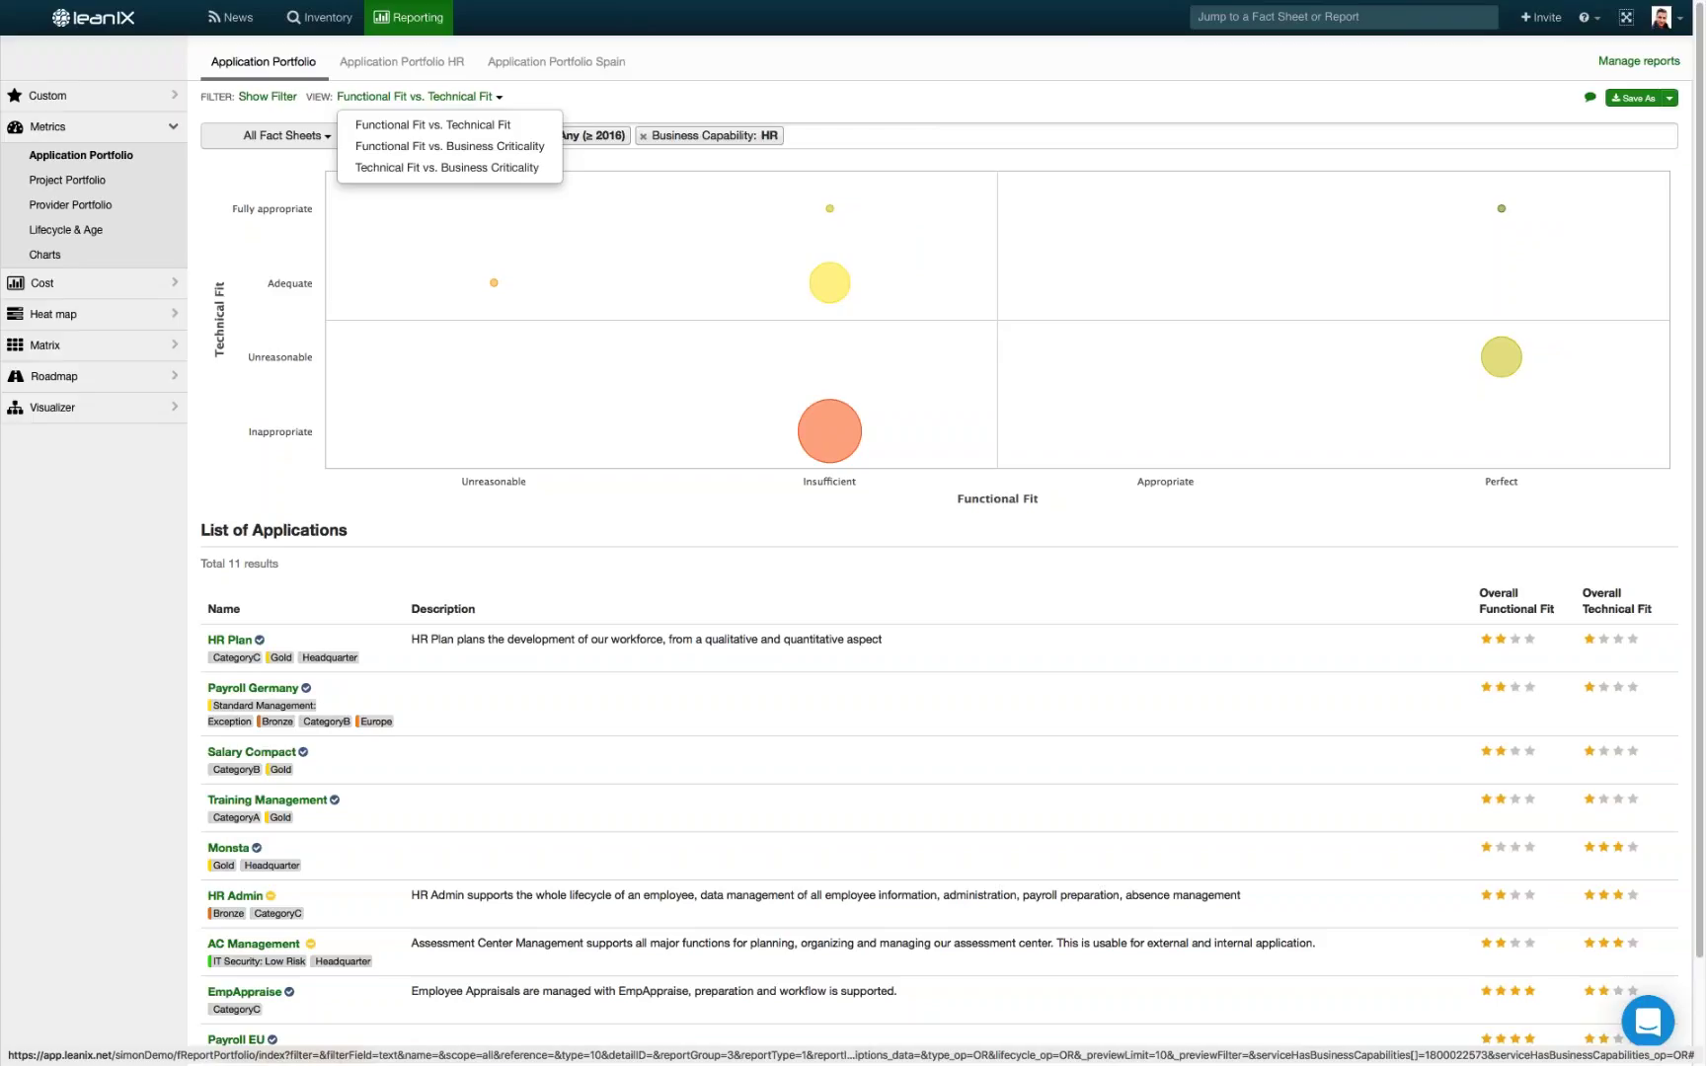
left_click(503, 126)
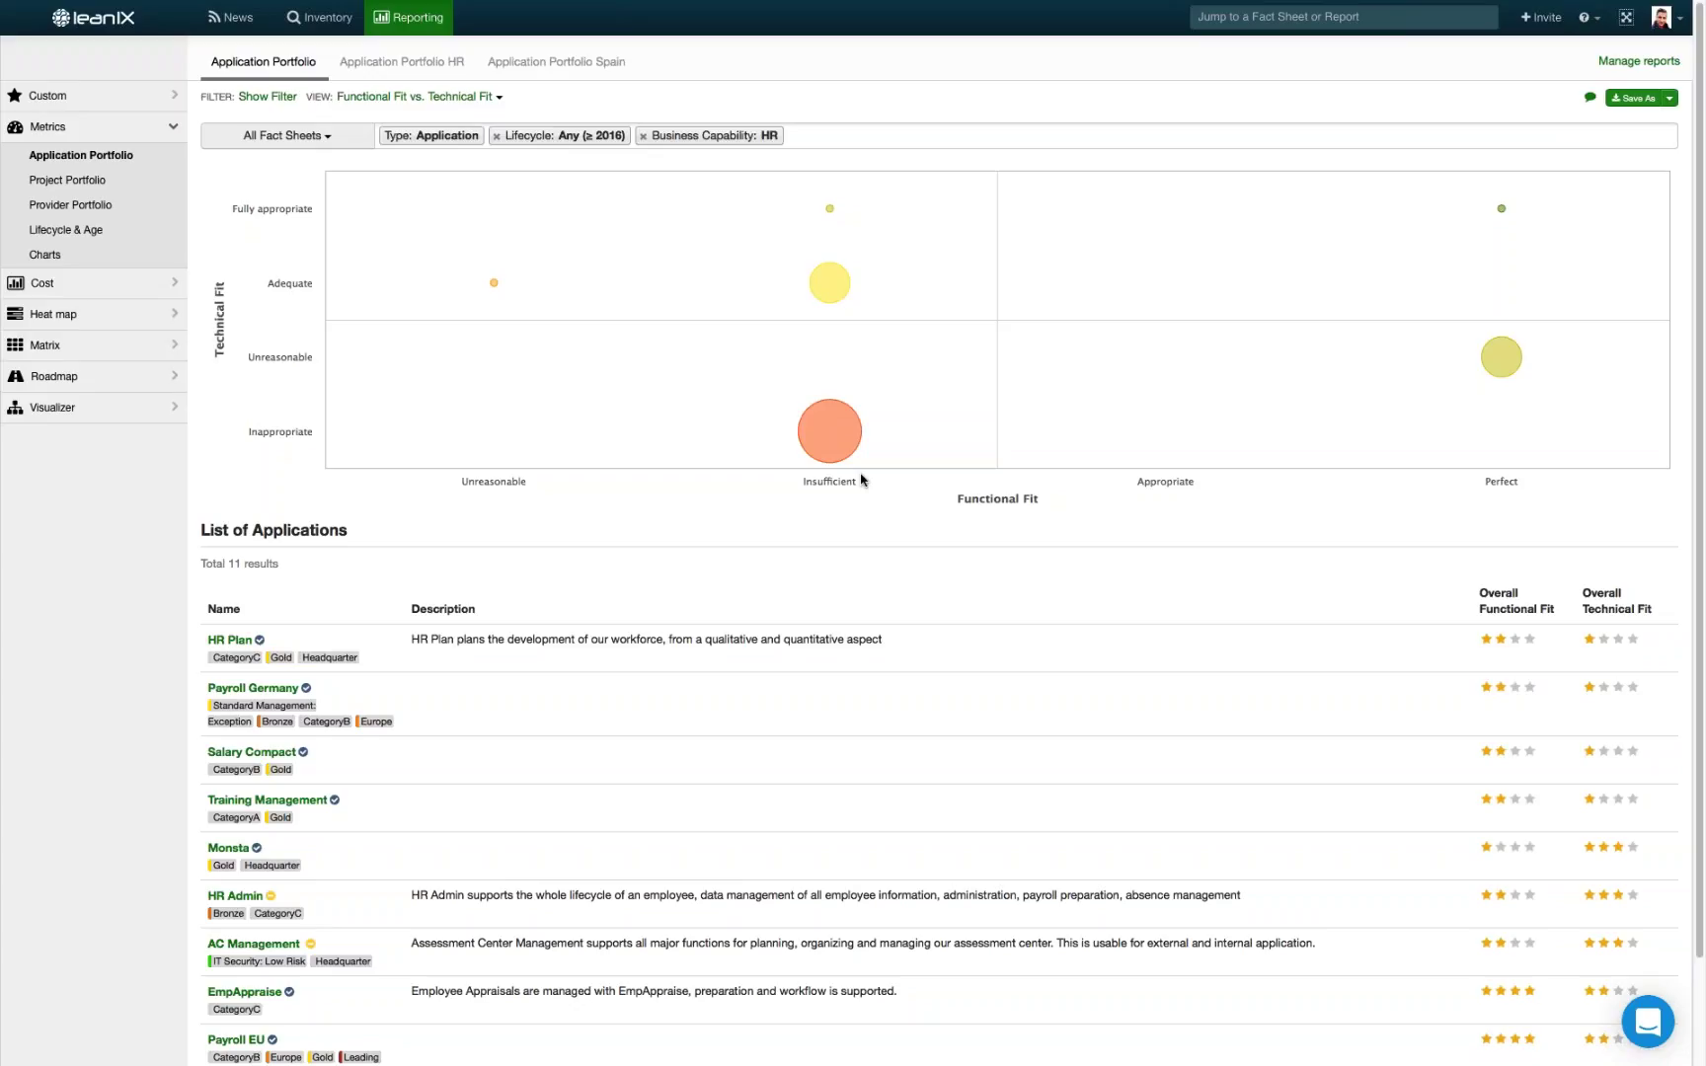
List only the HR applications with insufficient functional fit and inappropriate technical fit
left_click(831, 424)
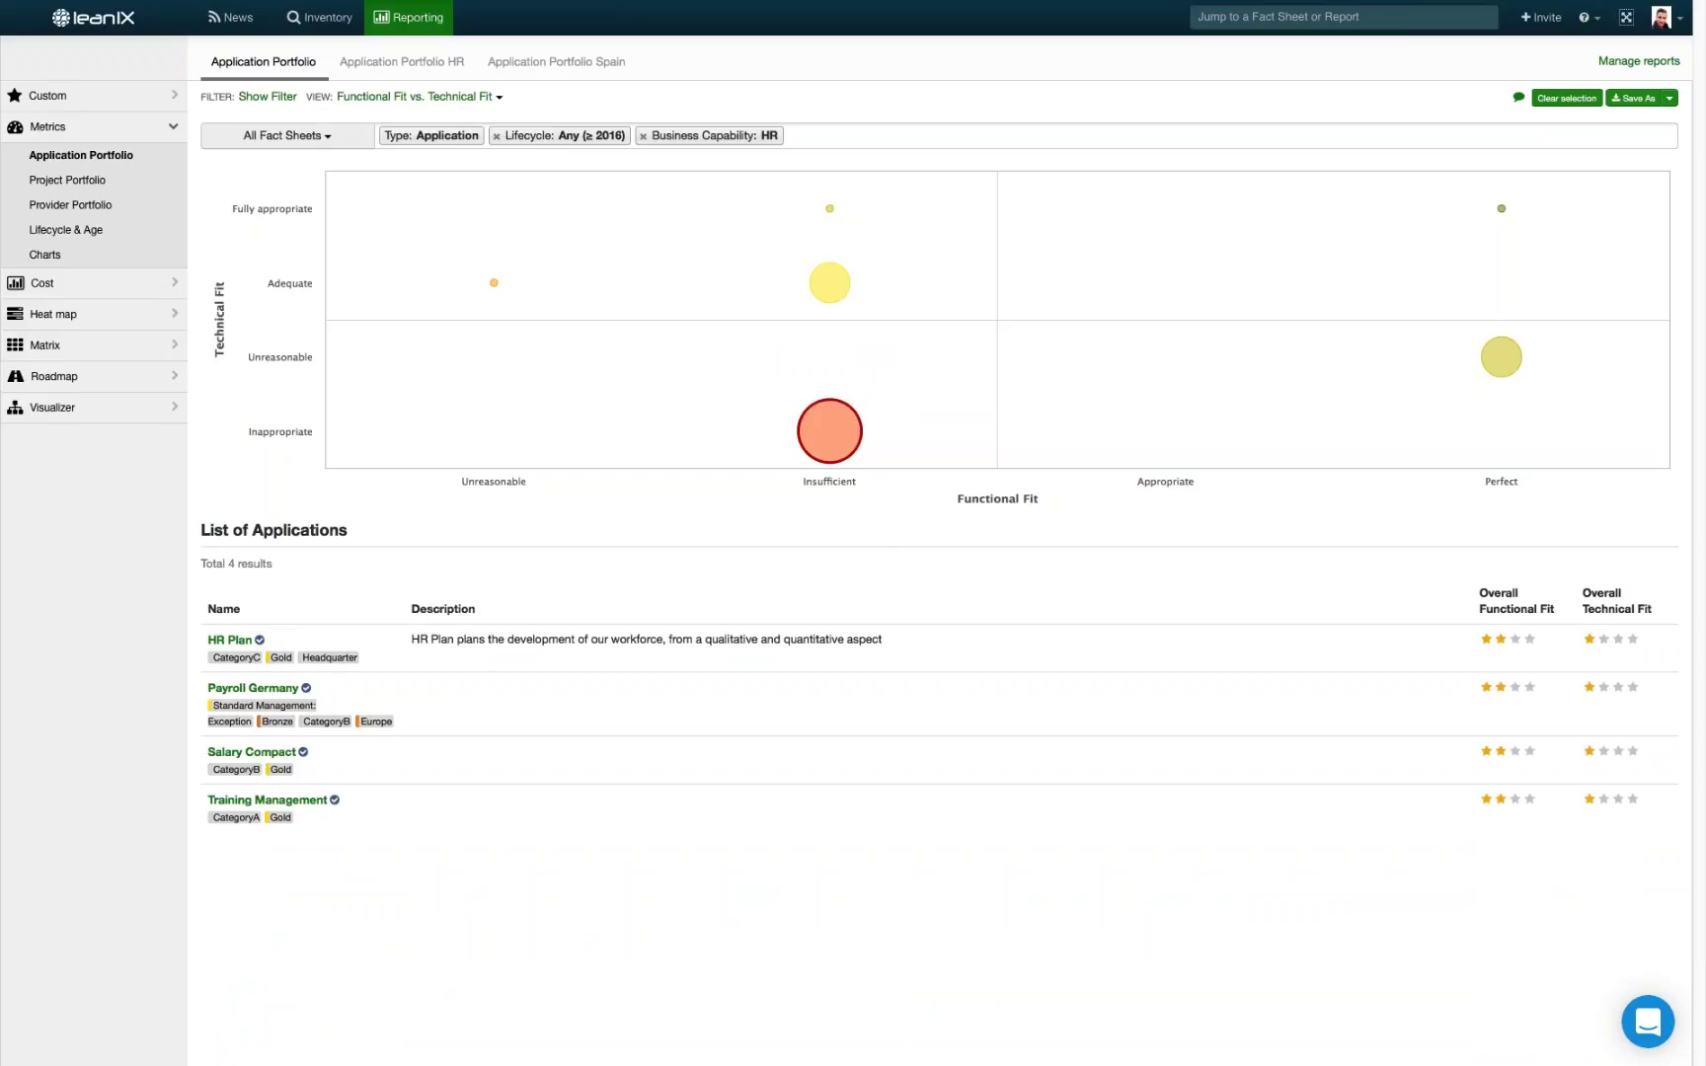
mouse_move(238, 647)
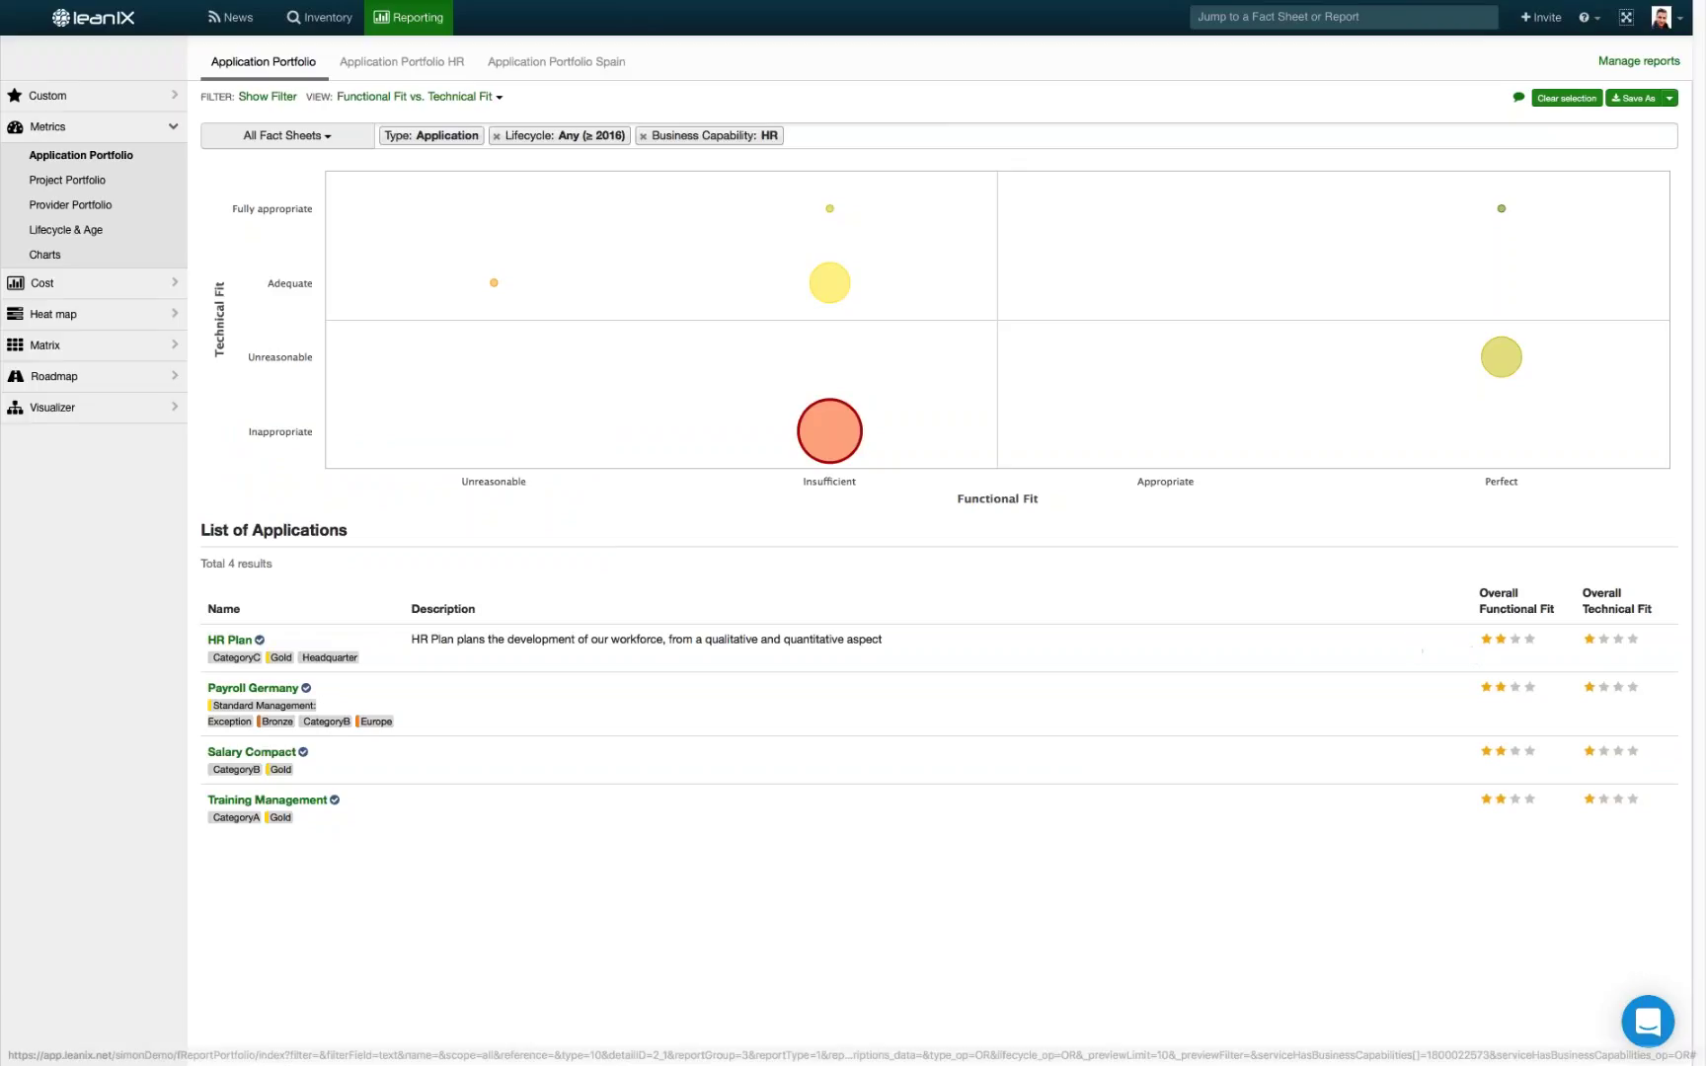
Filter the inventory's applications to the HR business capability
left_click(326, 31)
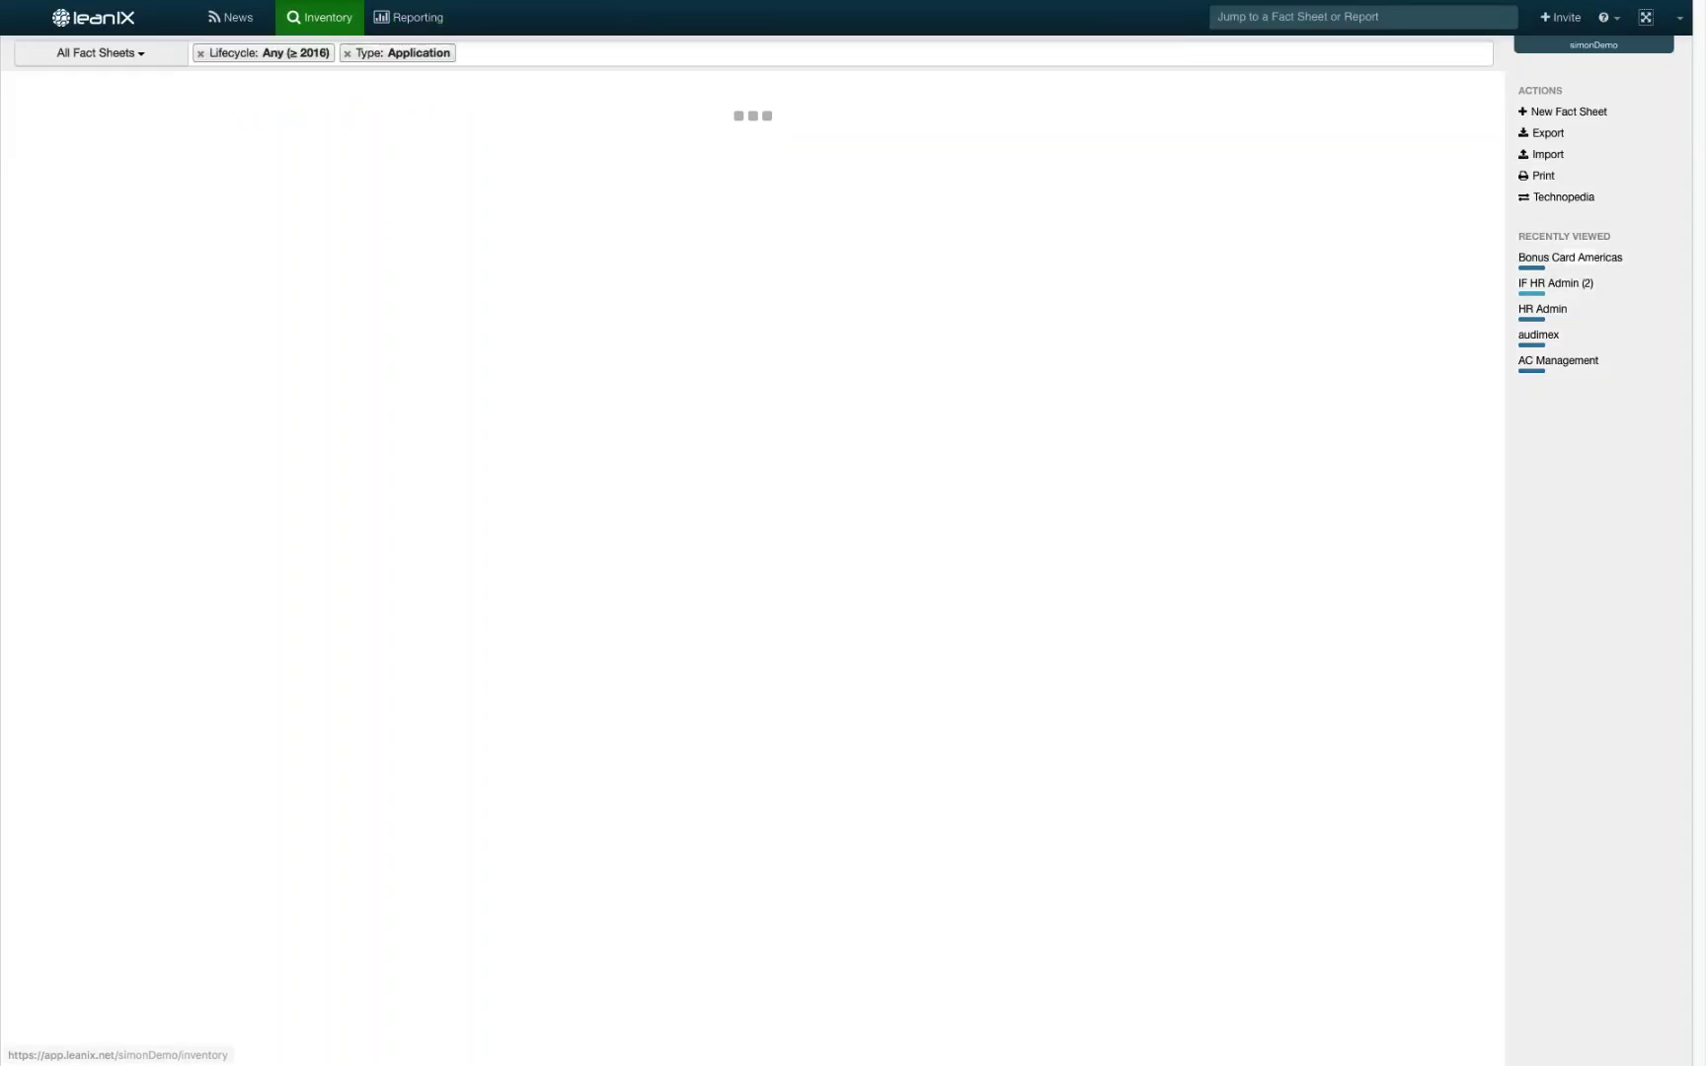
left_click(504, 52)
type("hr")
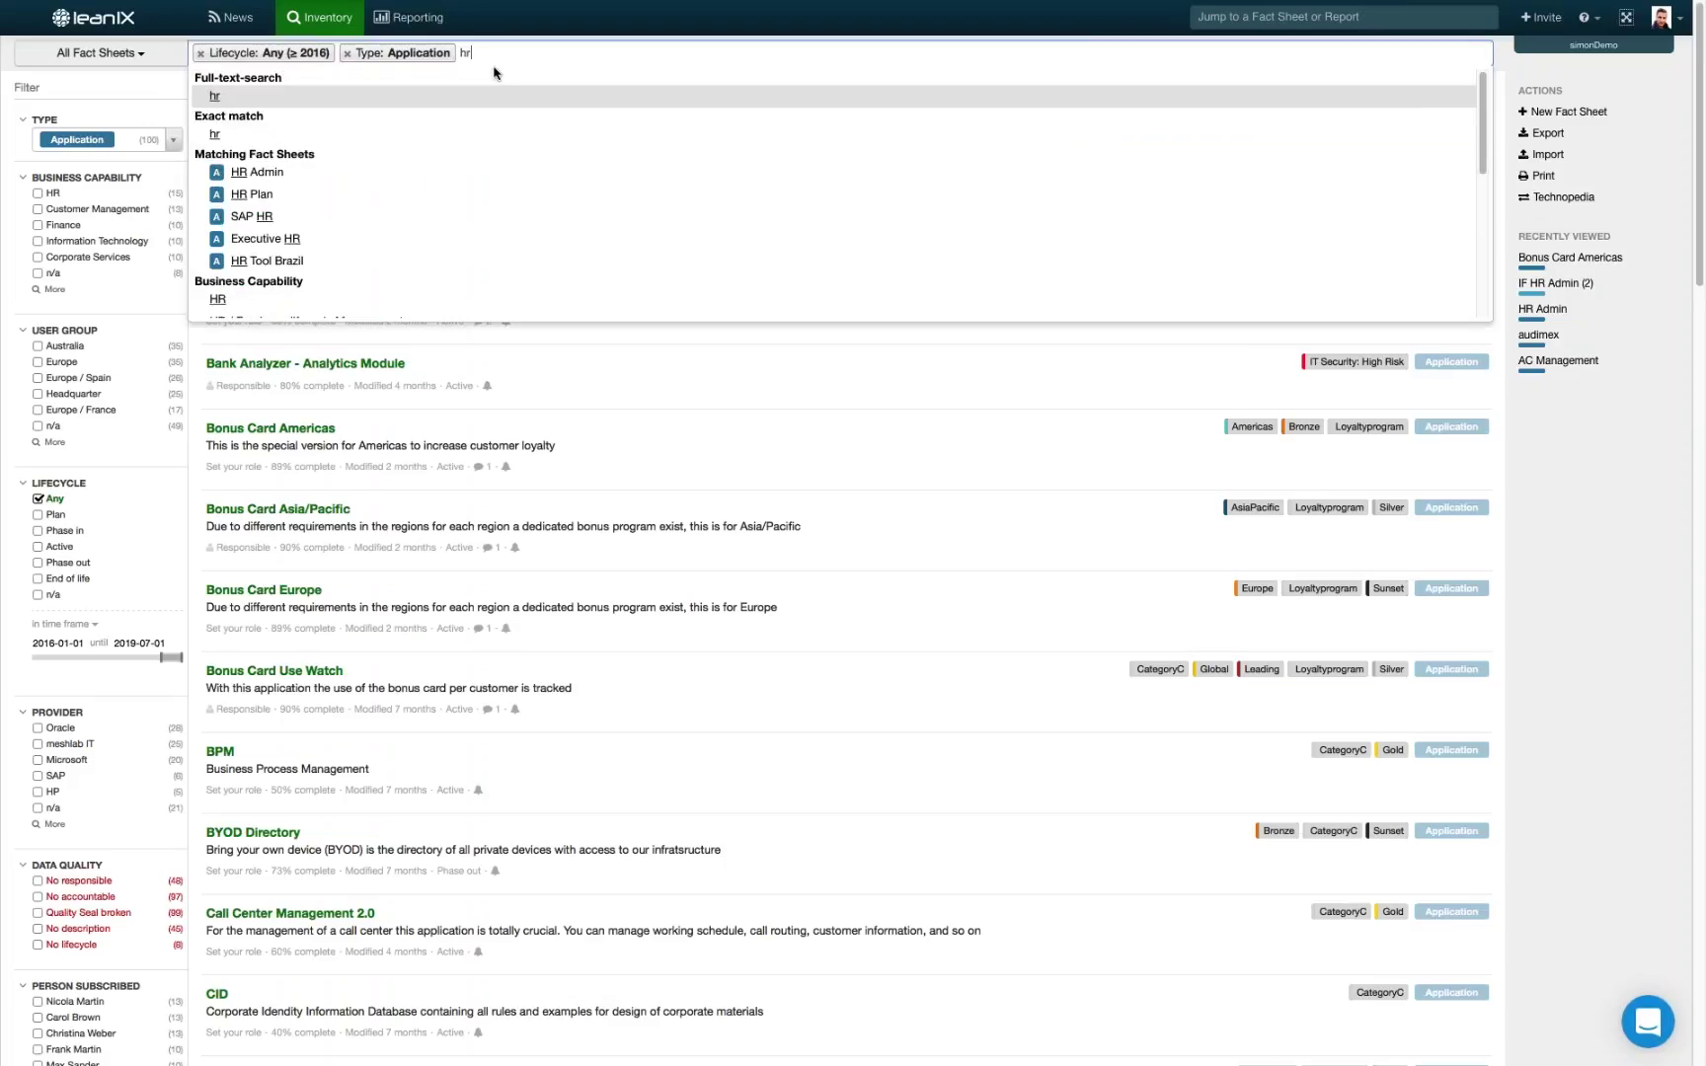
left_click(376, 299)
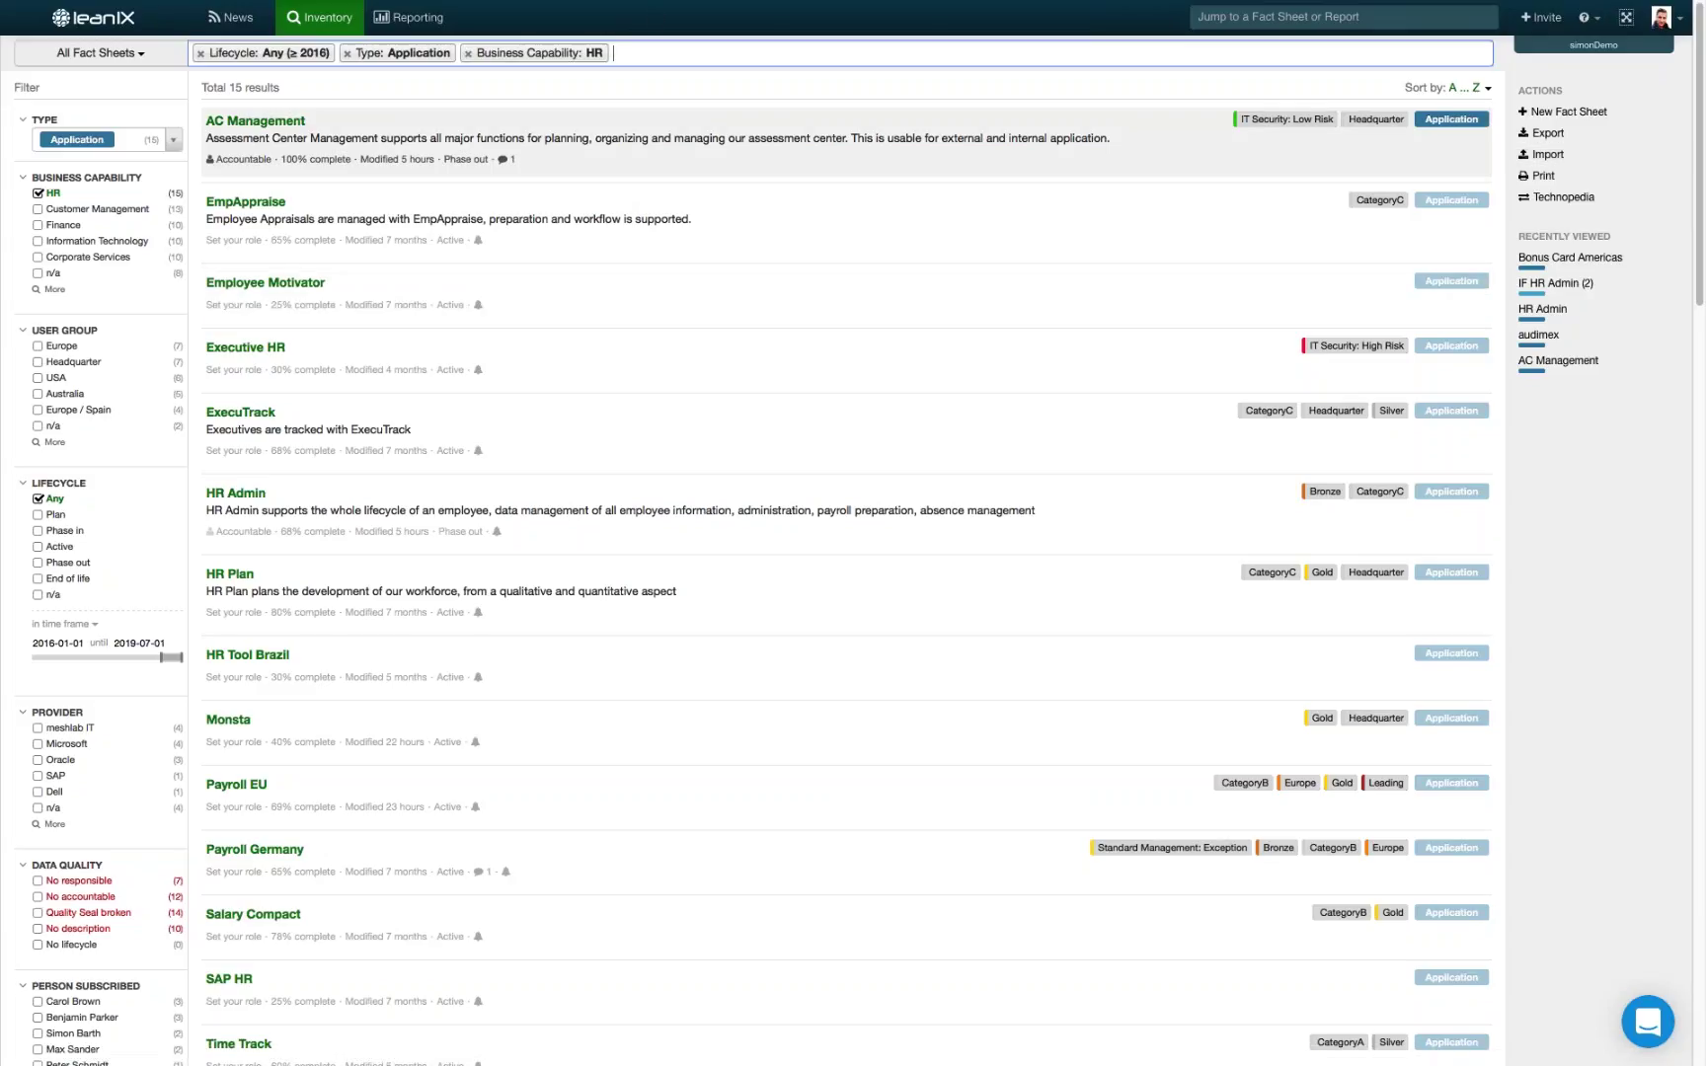
Open the AC Management fact sheet and review its sections and subscriptions
left_click(255, 121)
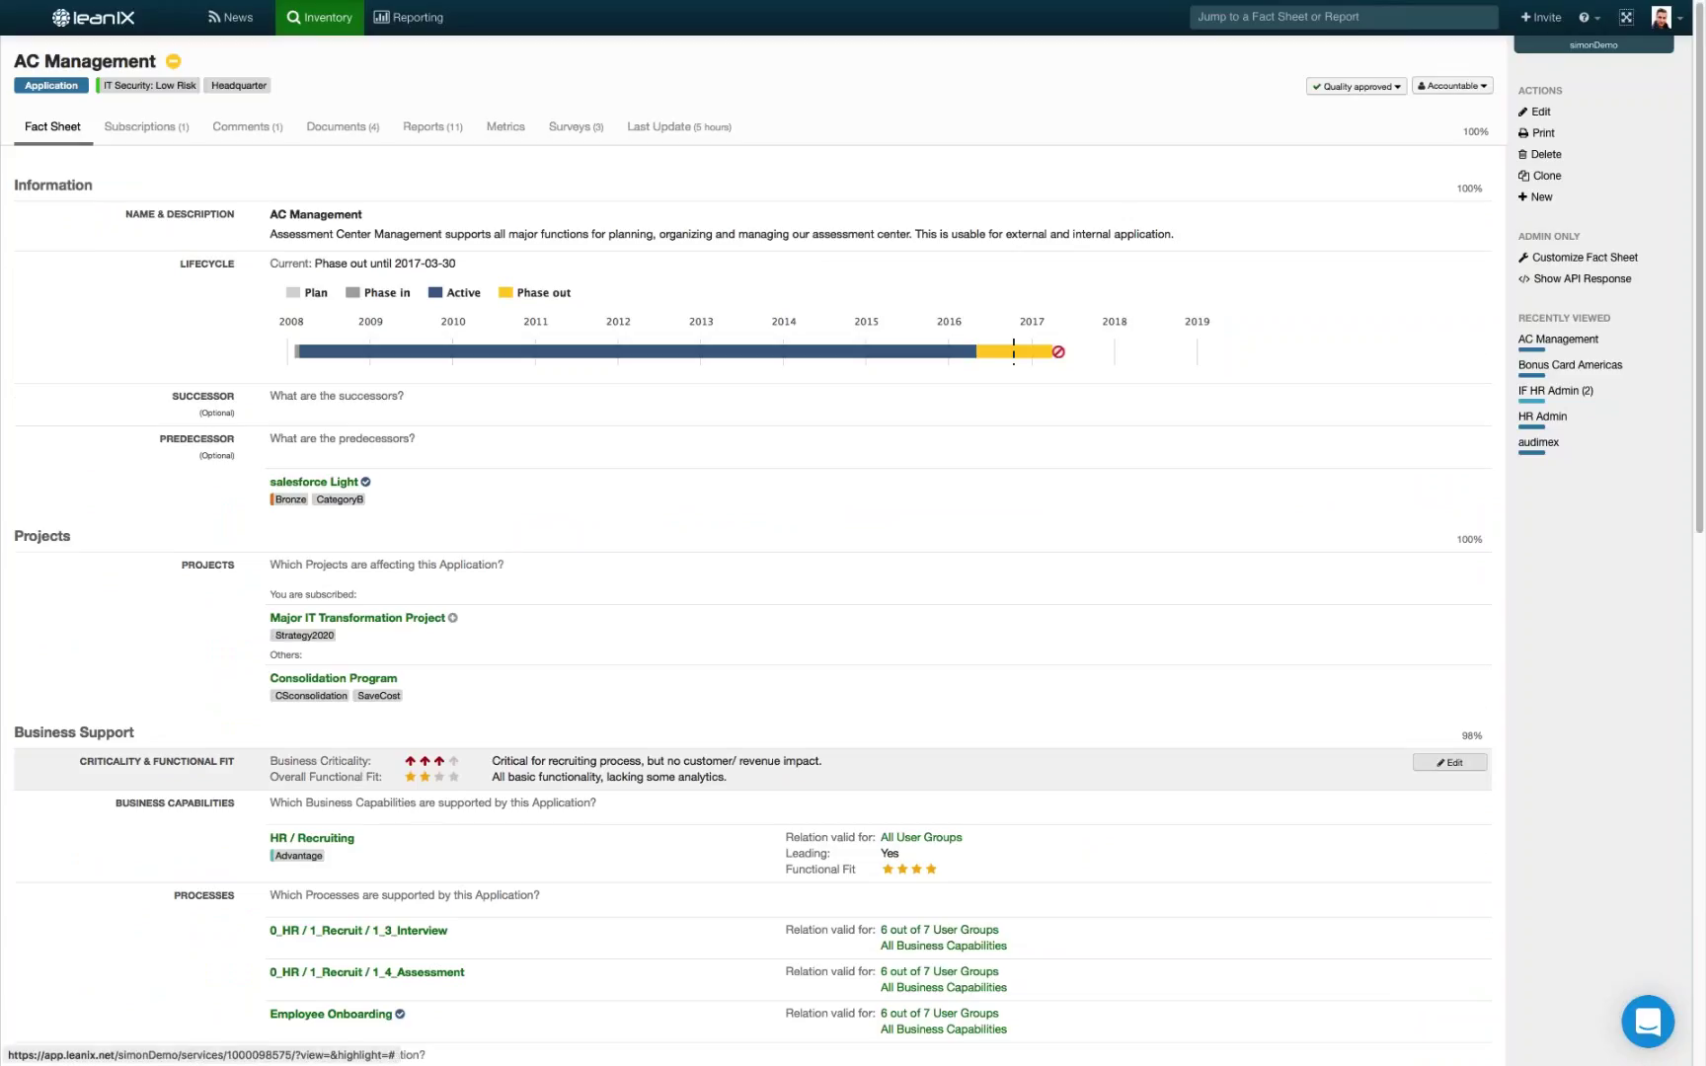
scroll(849, 593, "down", 10)
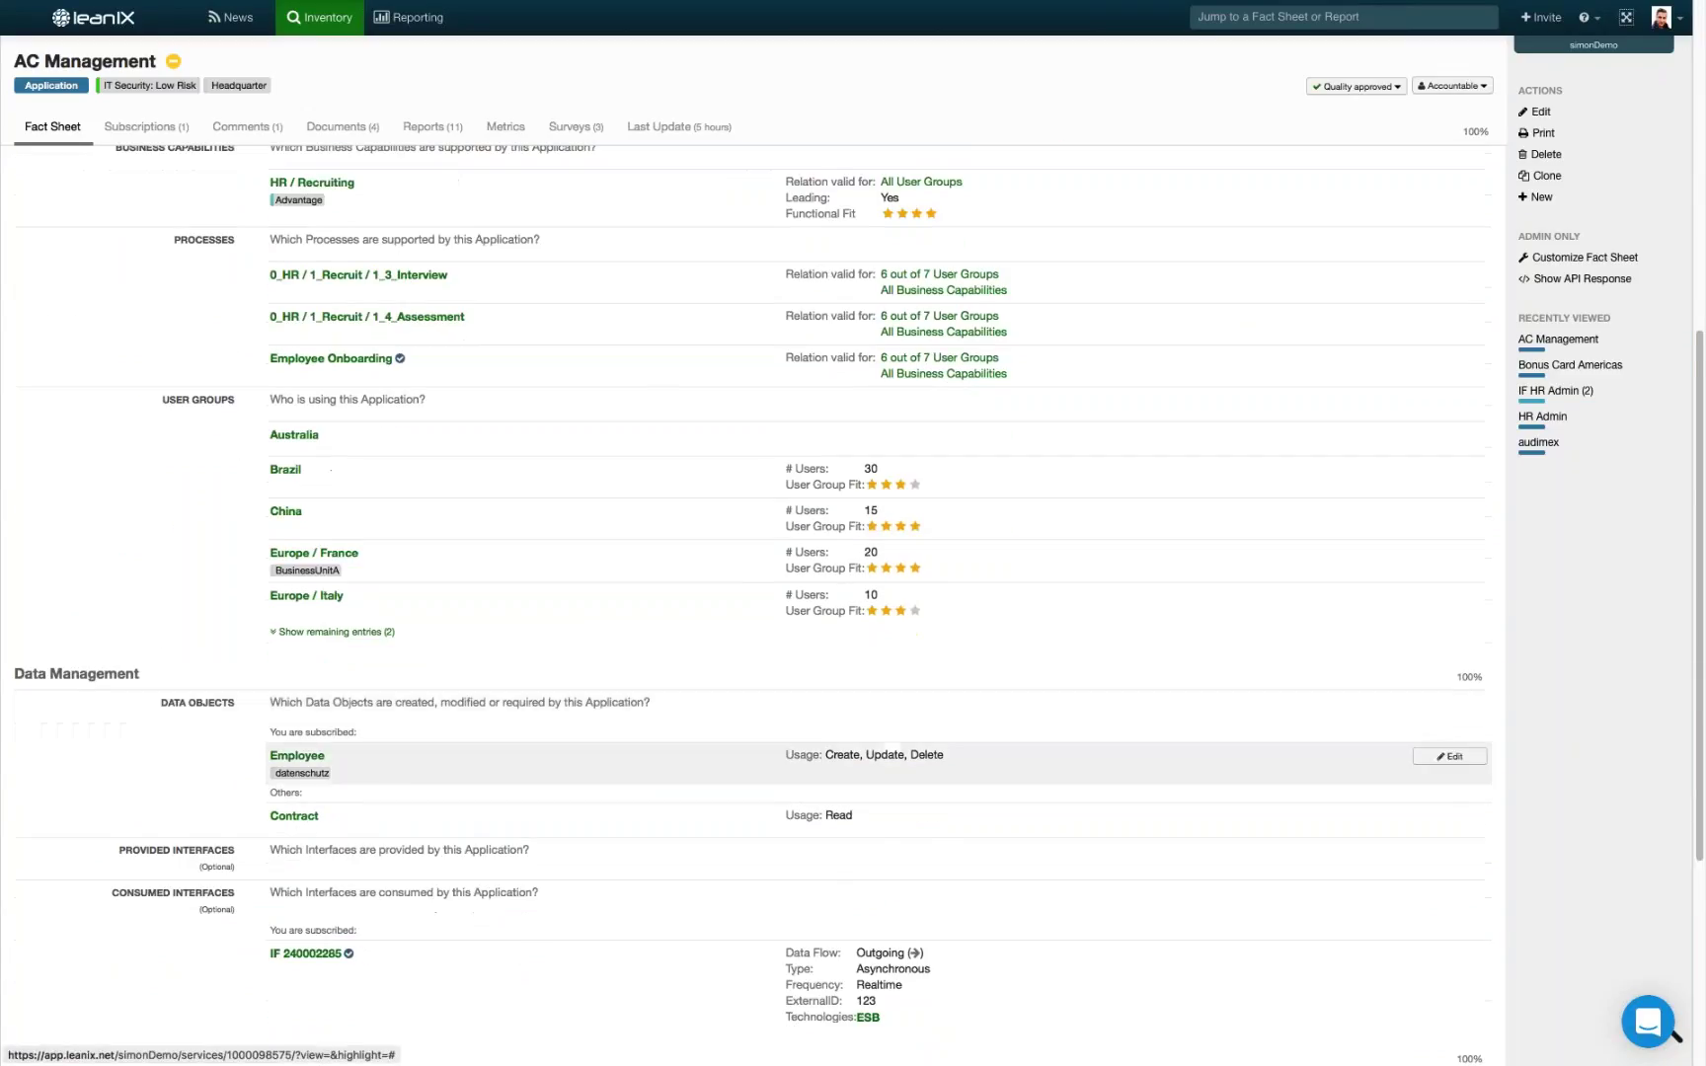
scroll(849, 592, "down", 5)
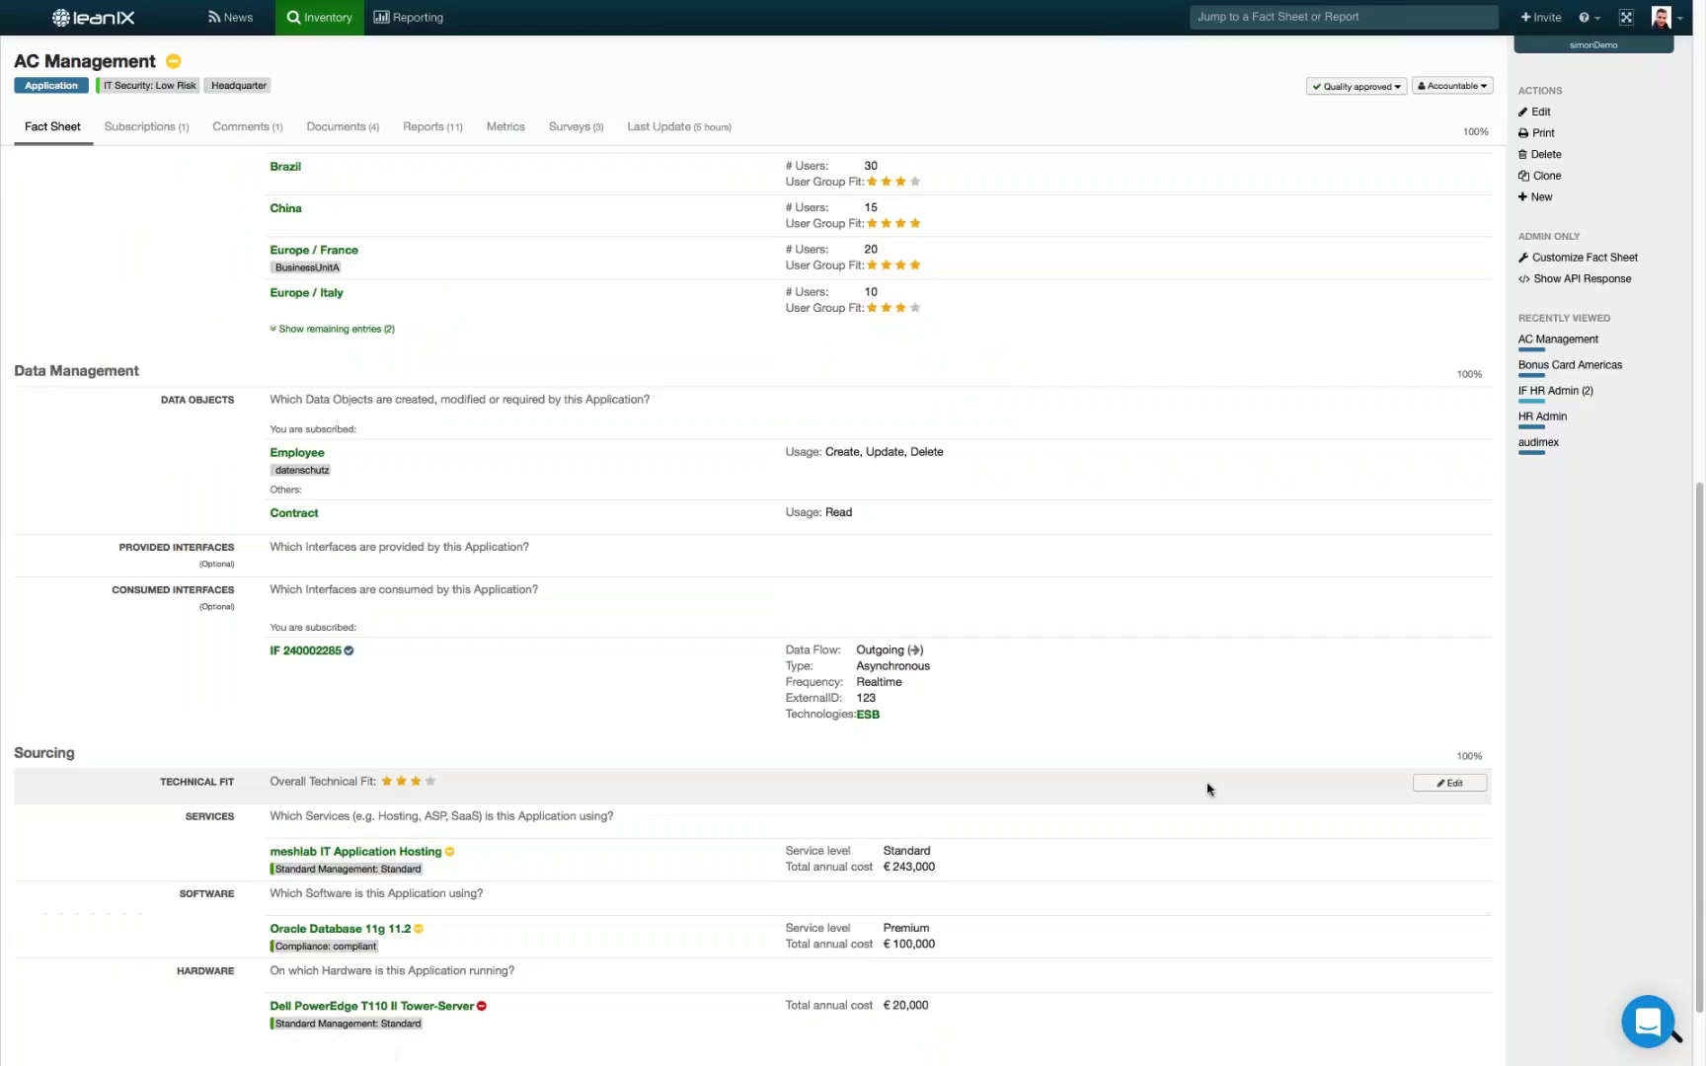
scroll(1206, 789, "up", 15)
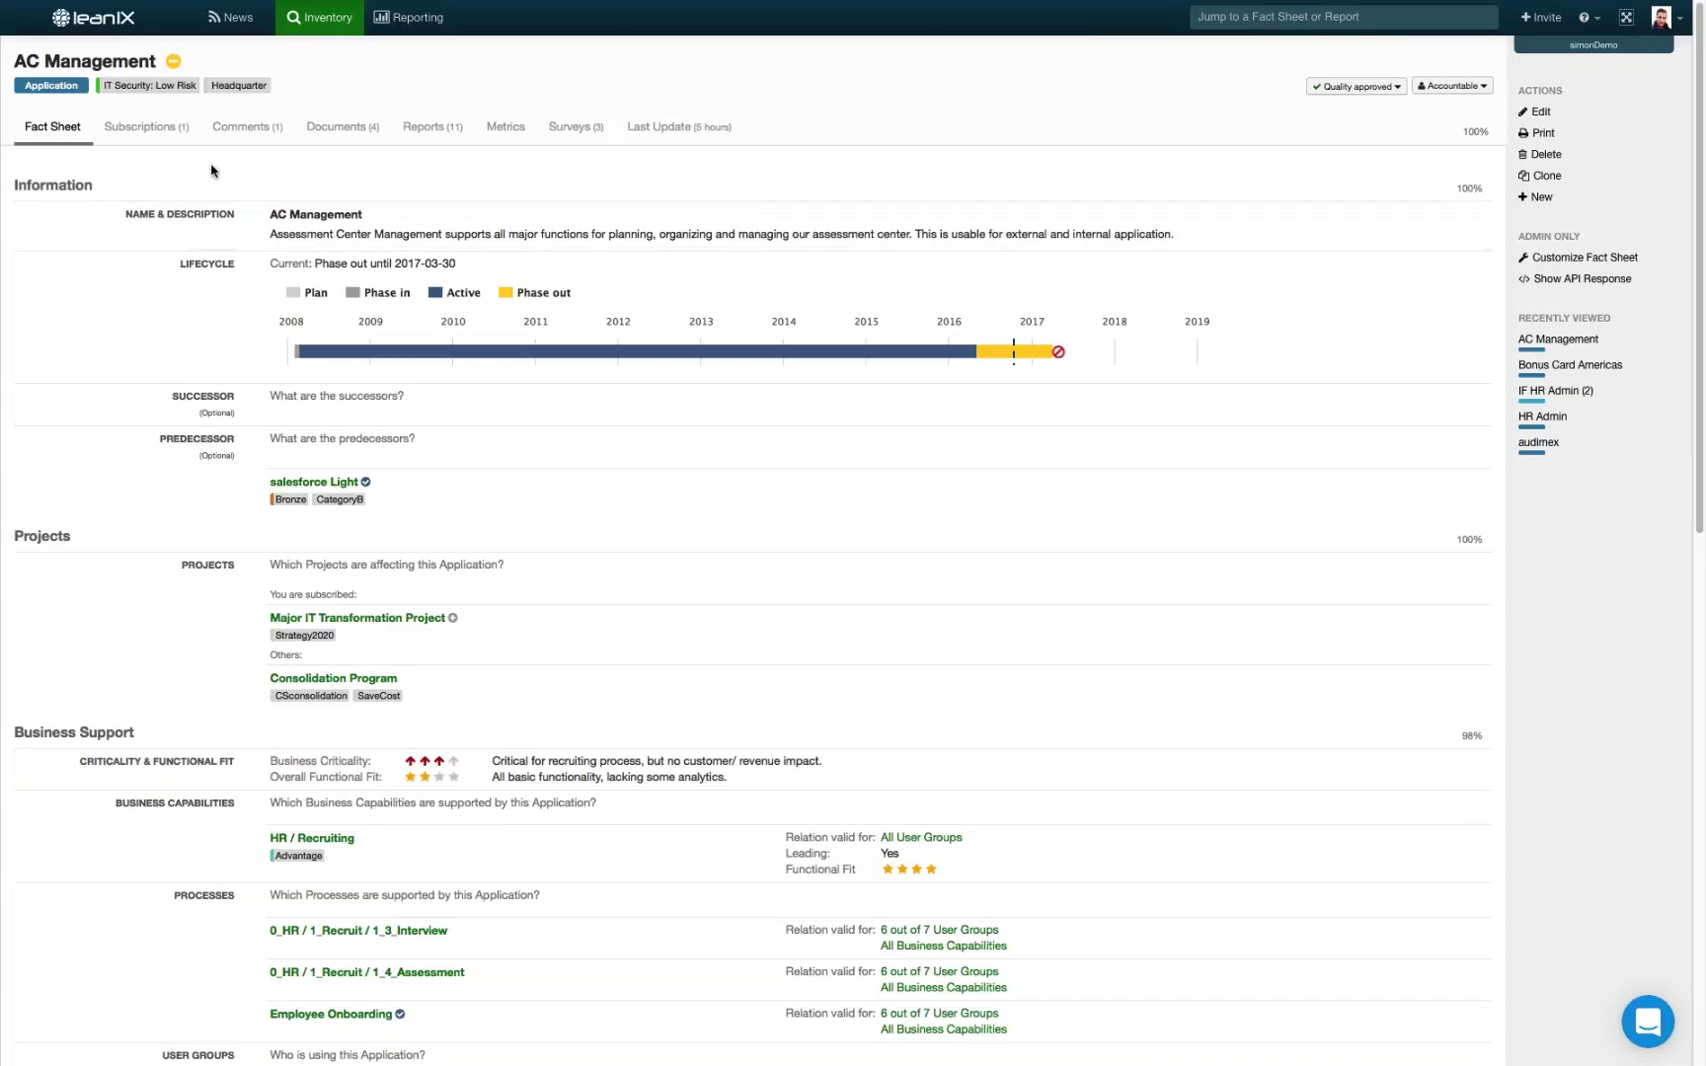
left_click(173, 127)
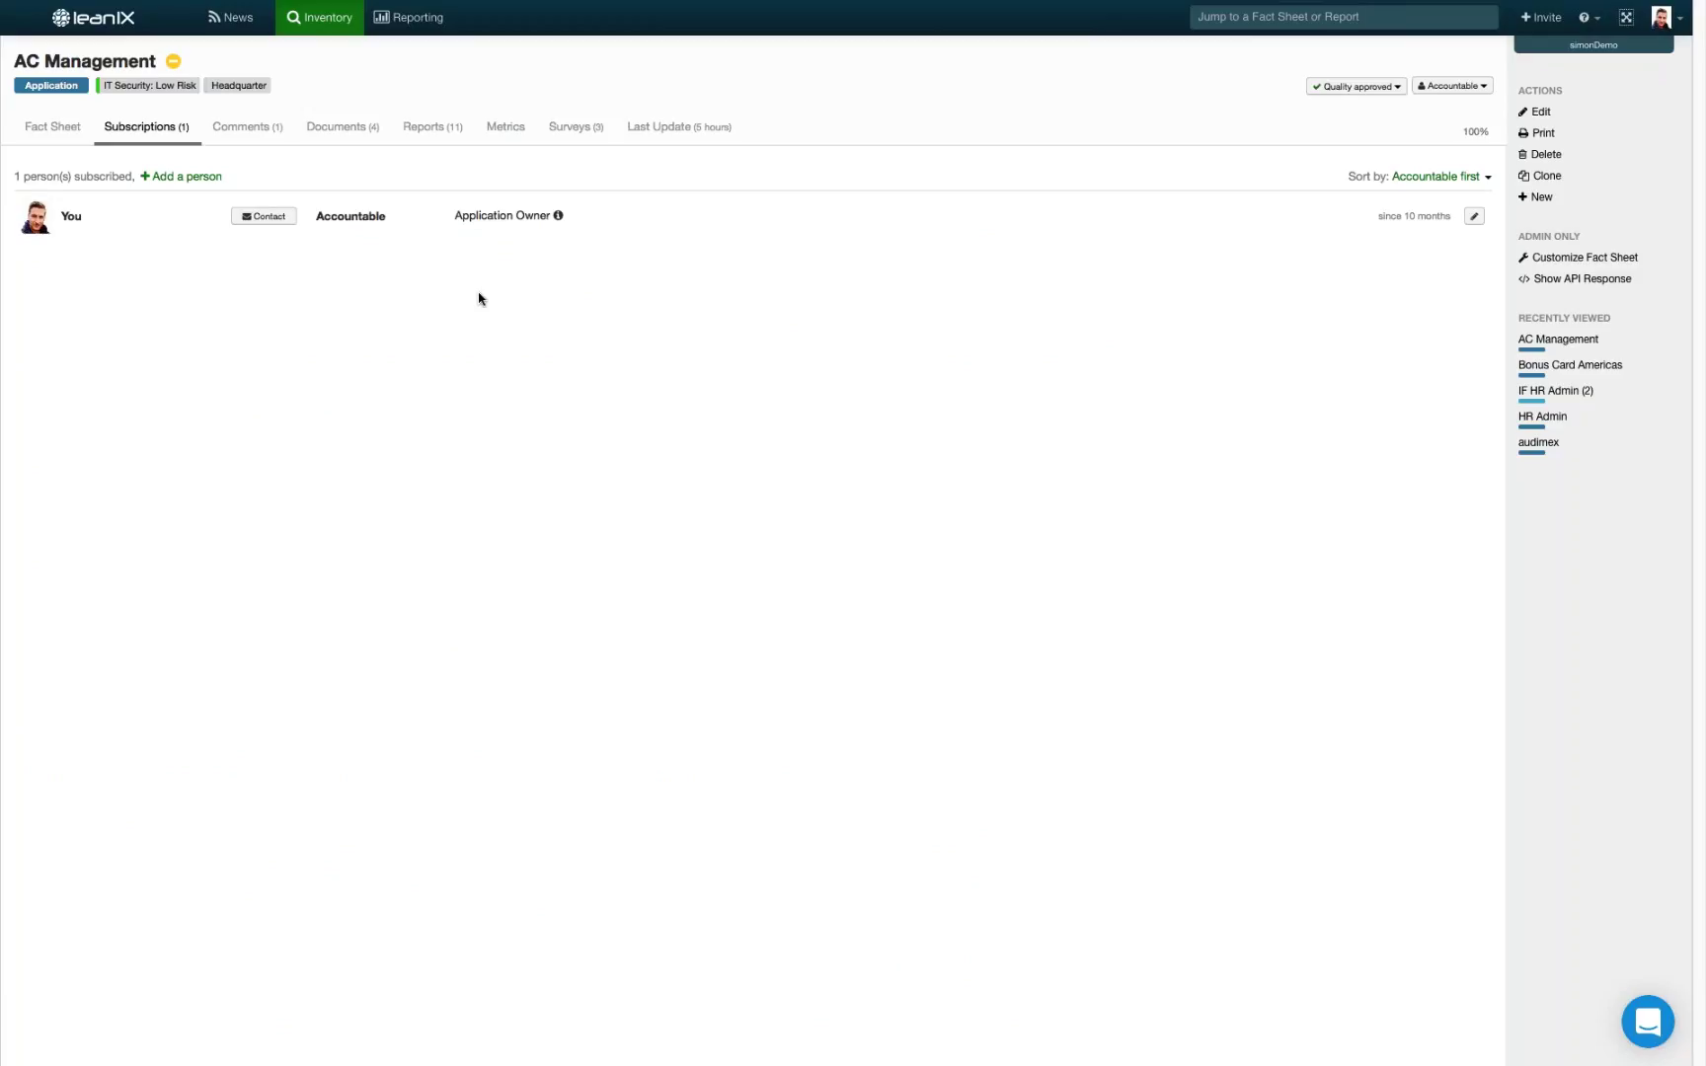
left_click(53, 127)
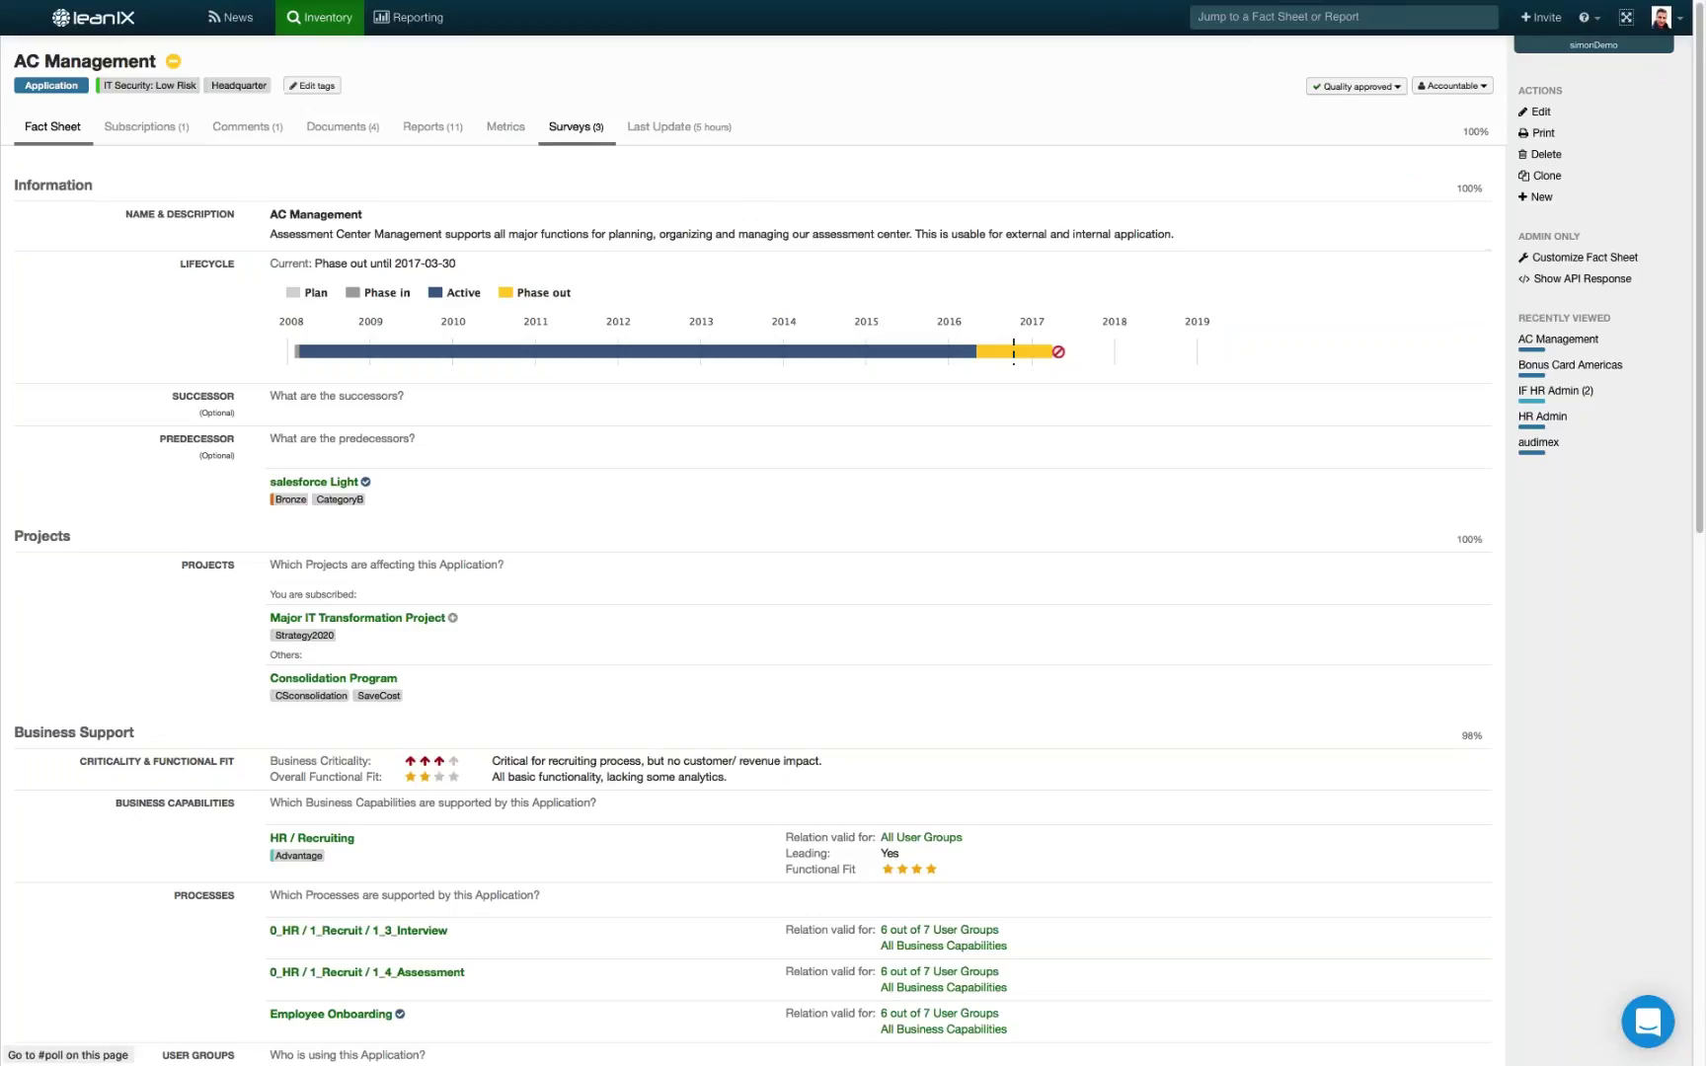
View the Functional + Technical Fit Survey for HR Admin in the other browser tab, and return to the AC Management fact sheet
mouse_move(724, 8)
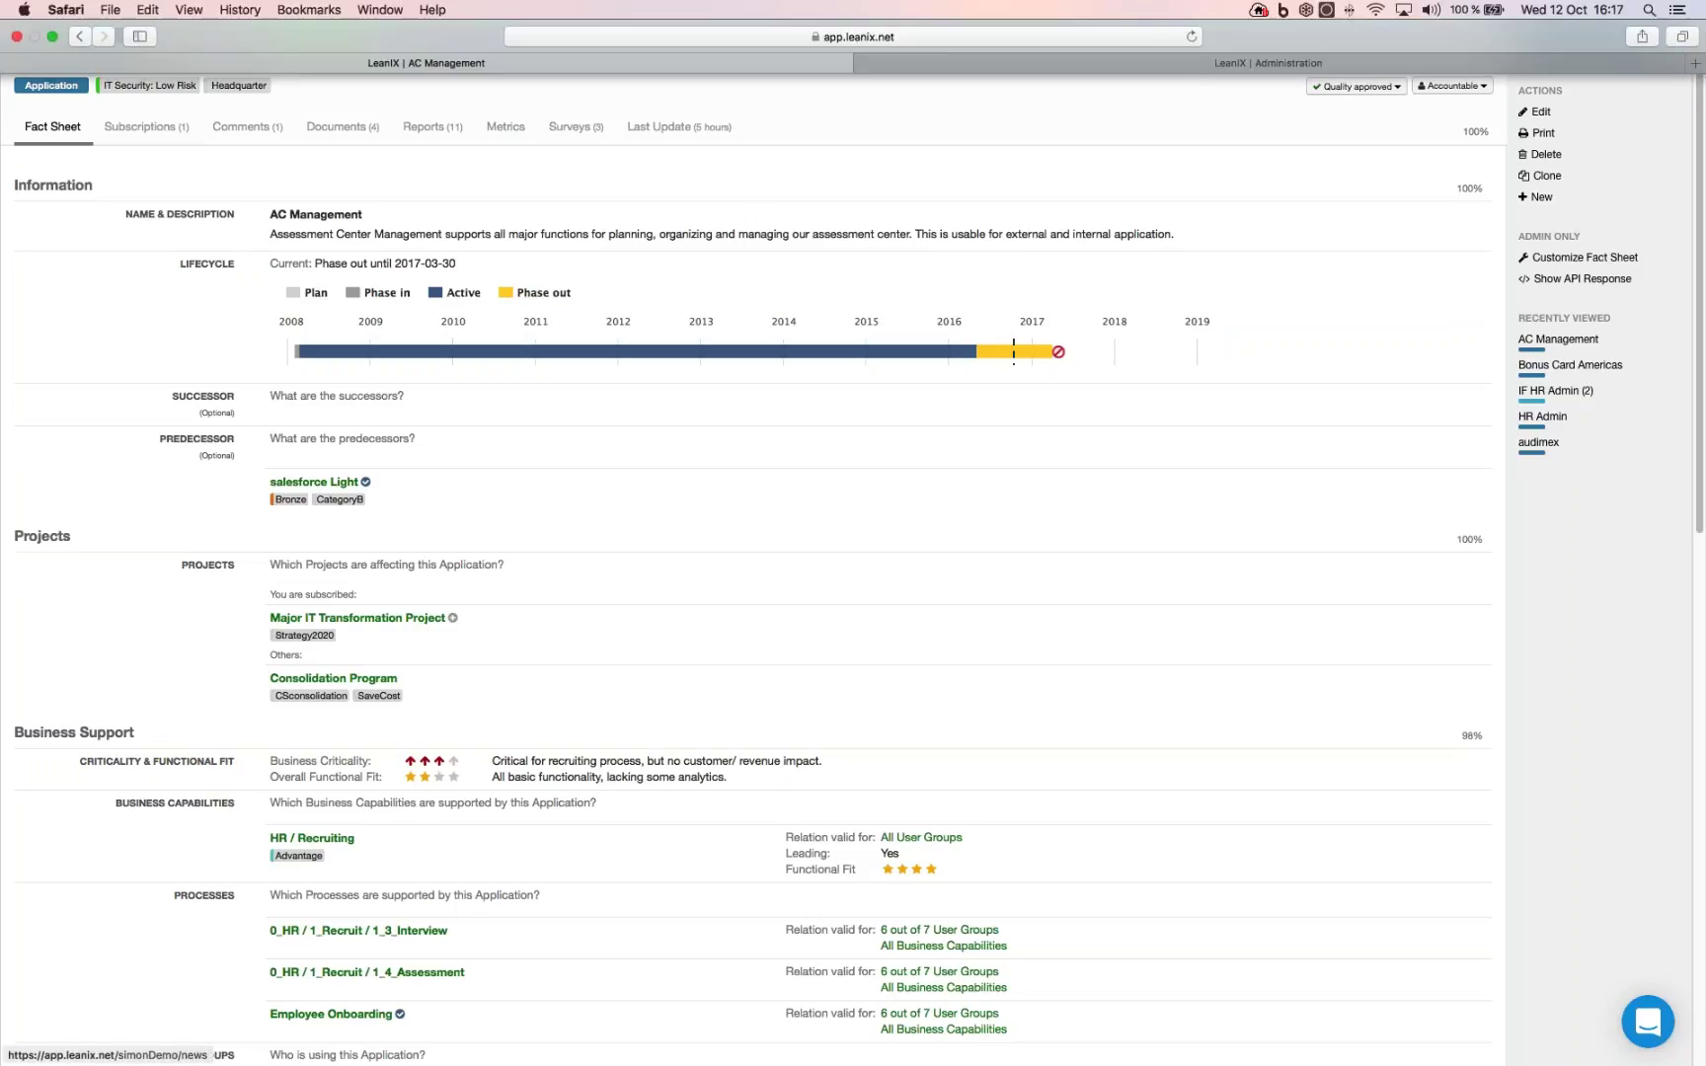
left_click(859, 63)
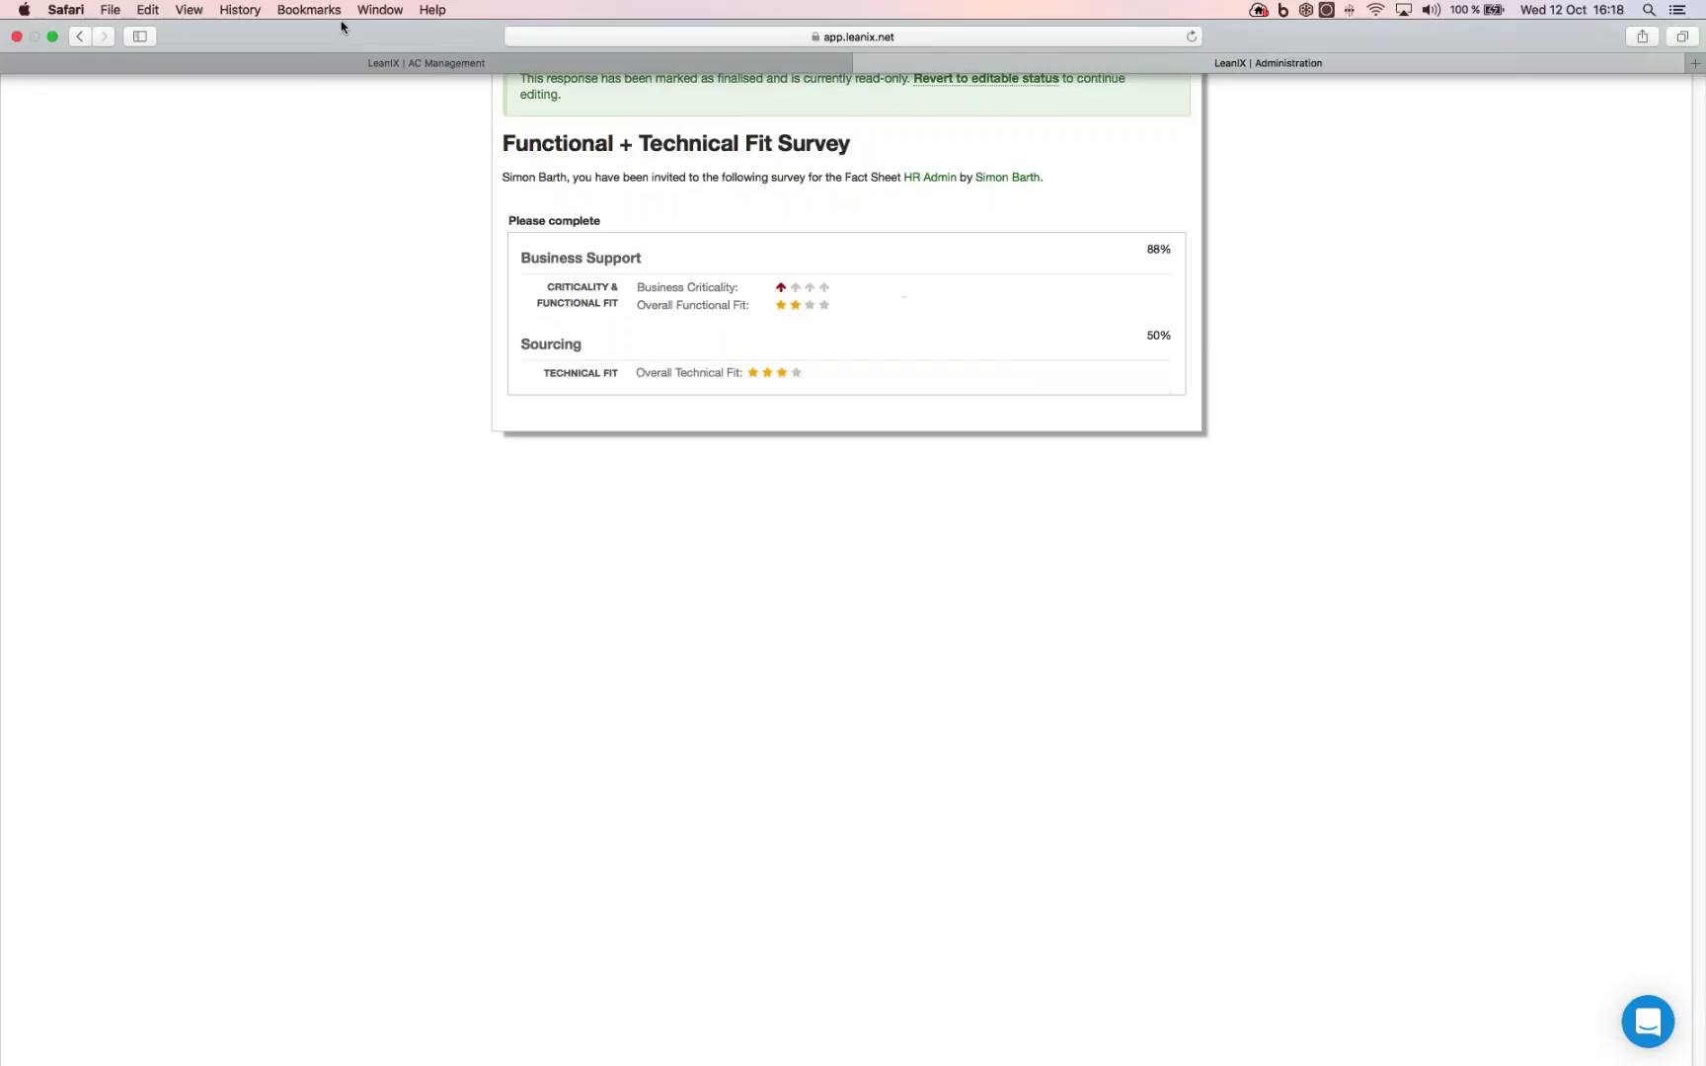
left_click(215, 67)
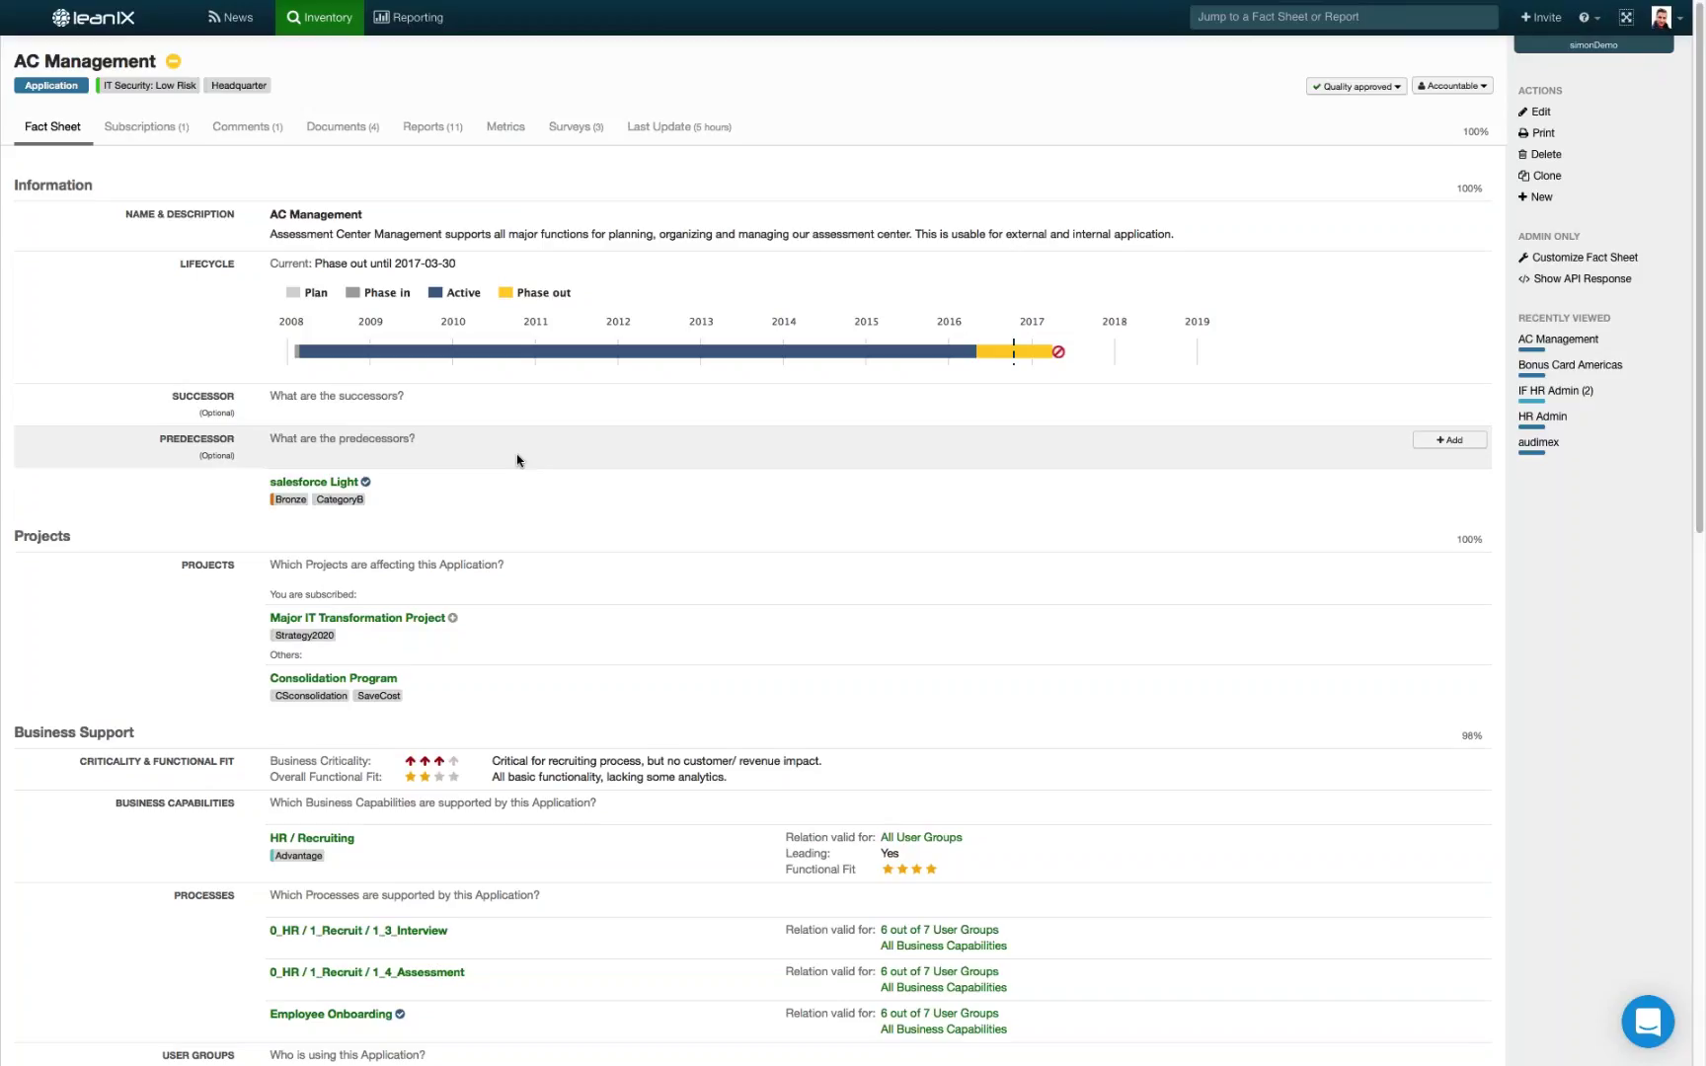
Reopen the Application Portfolio metrics report and filter it to the HR business capability
left_click(384, 25)
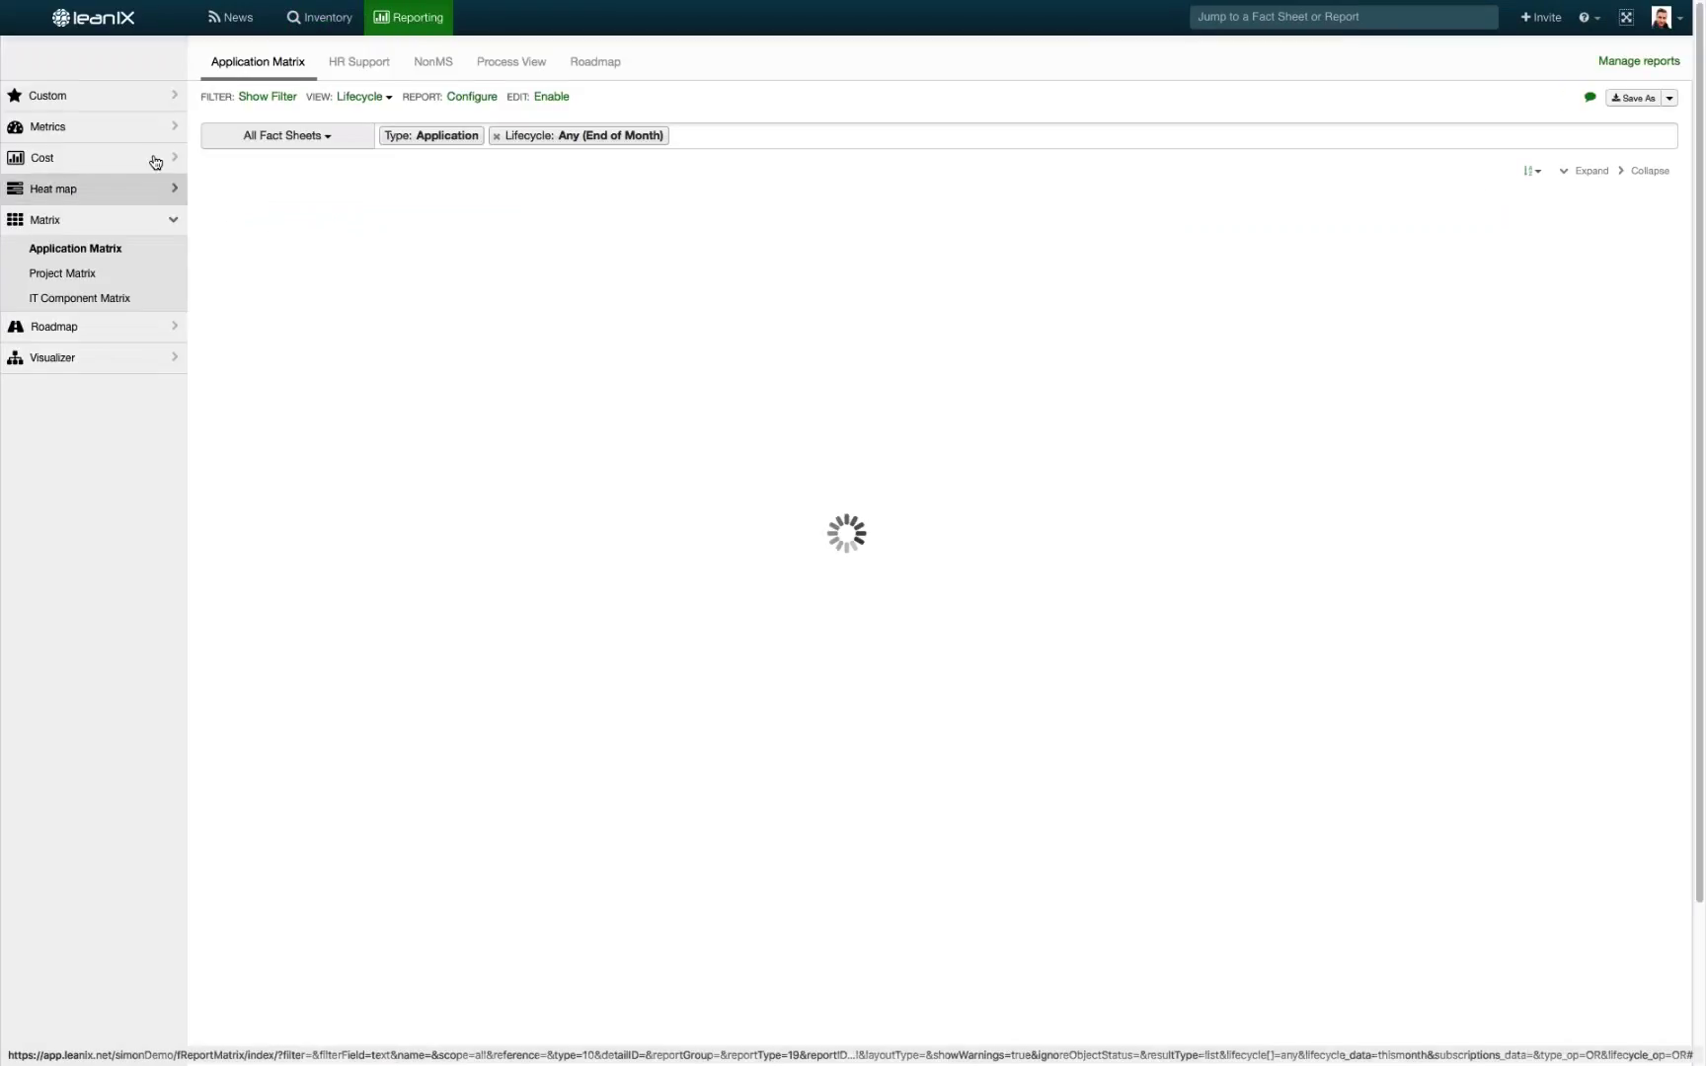
left_click(149, 127)
left_click(149, 160)
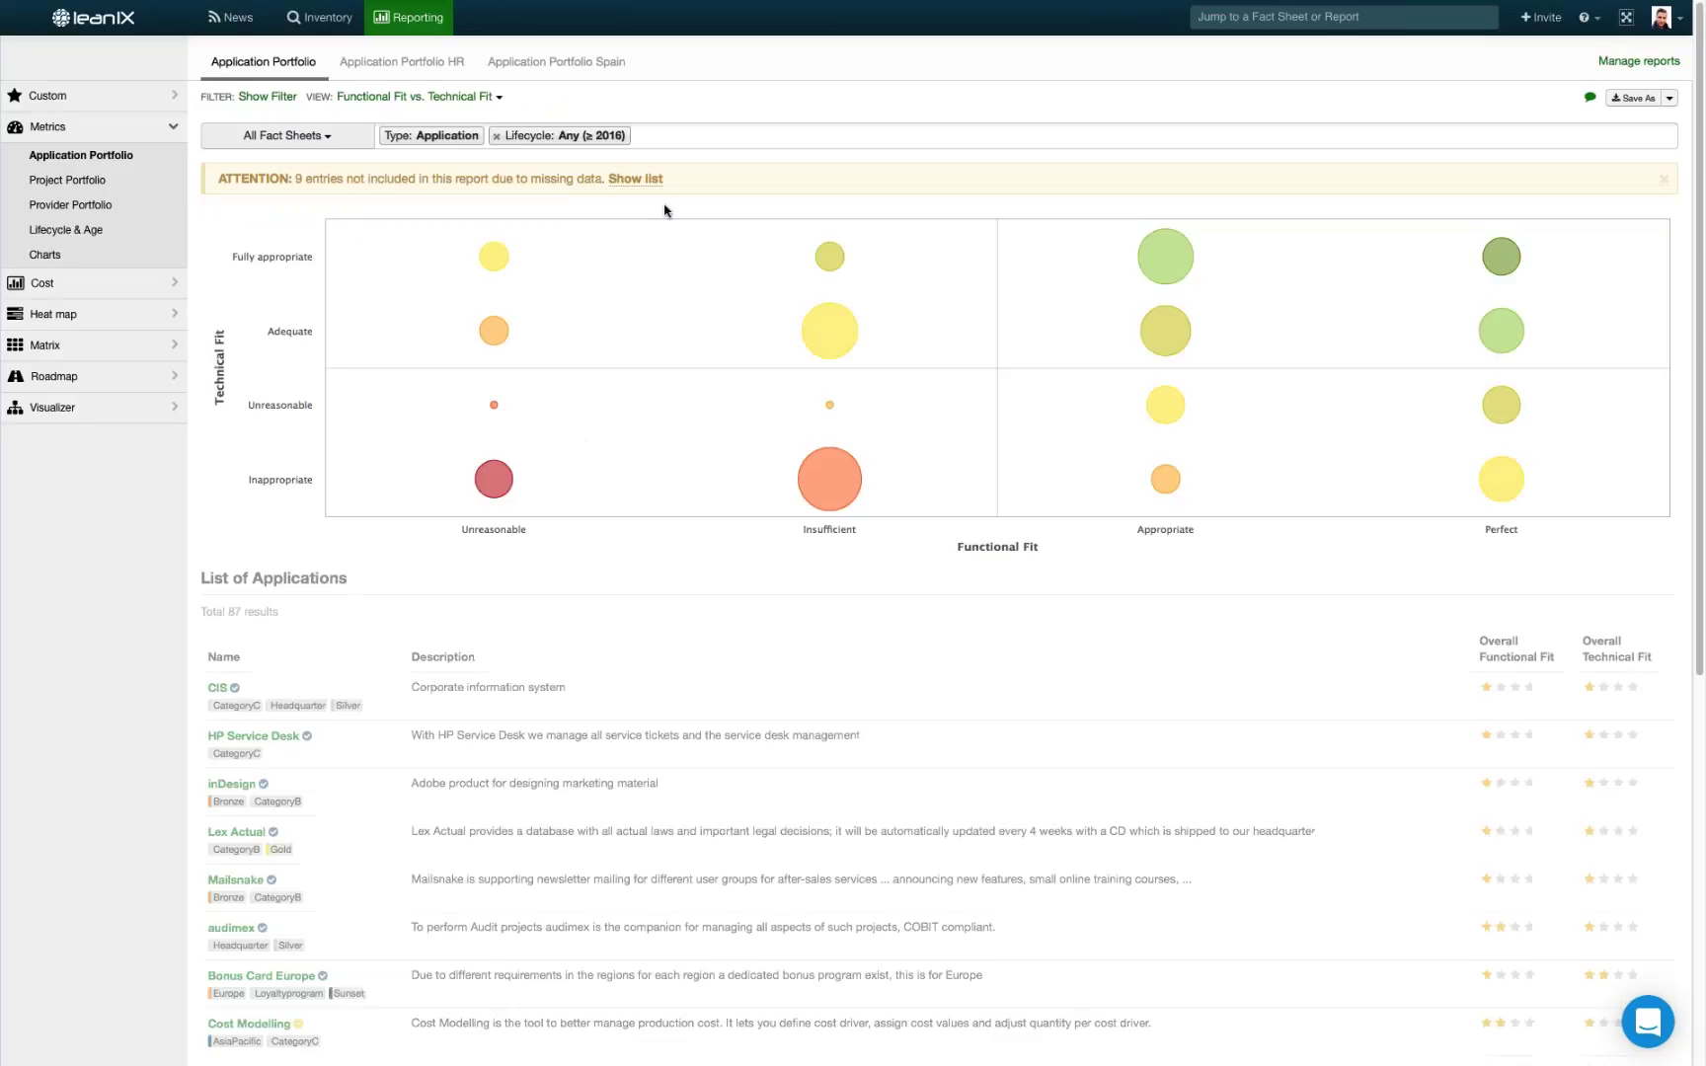
left_click(677, 134)
type("hr")
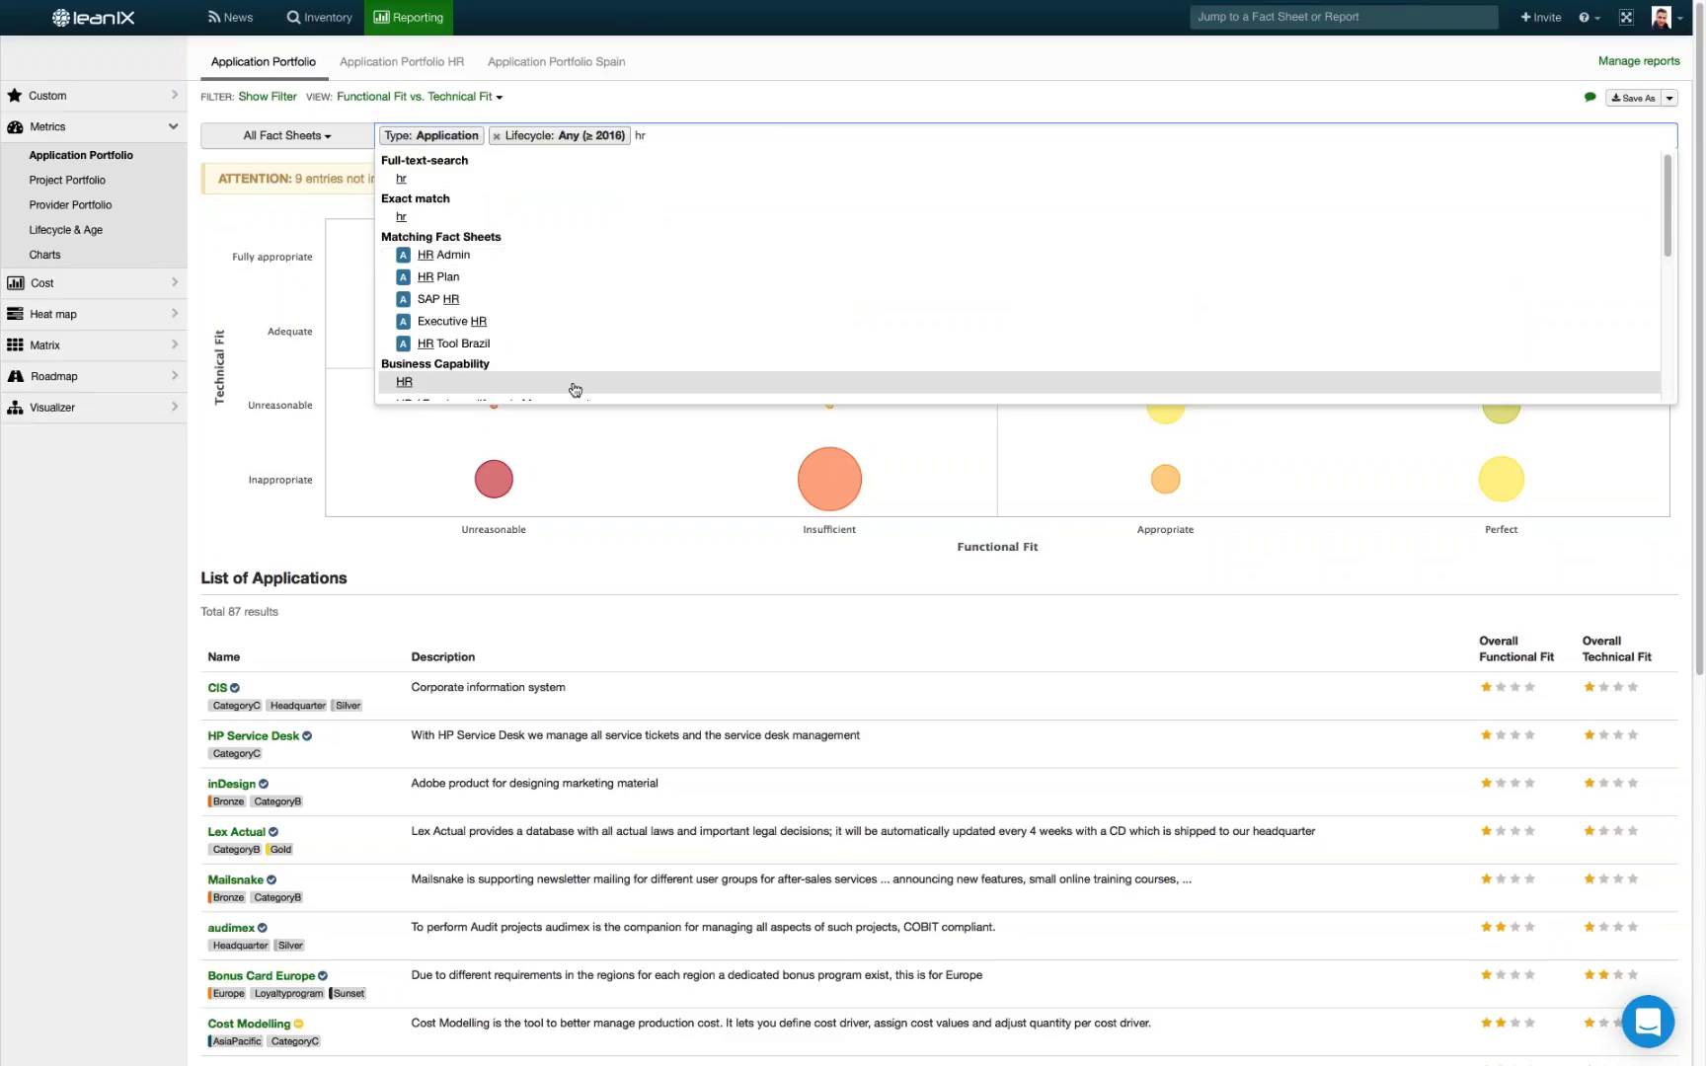
left_click(571, 383)
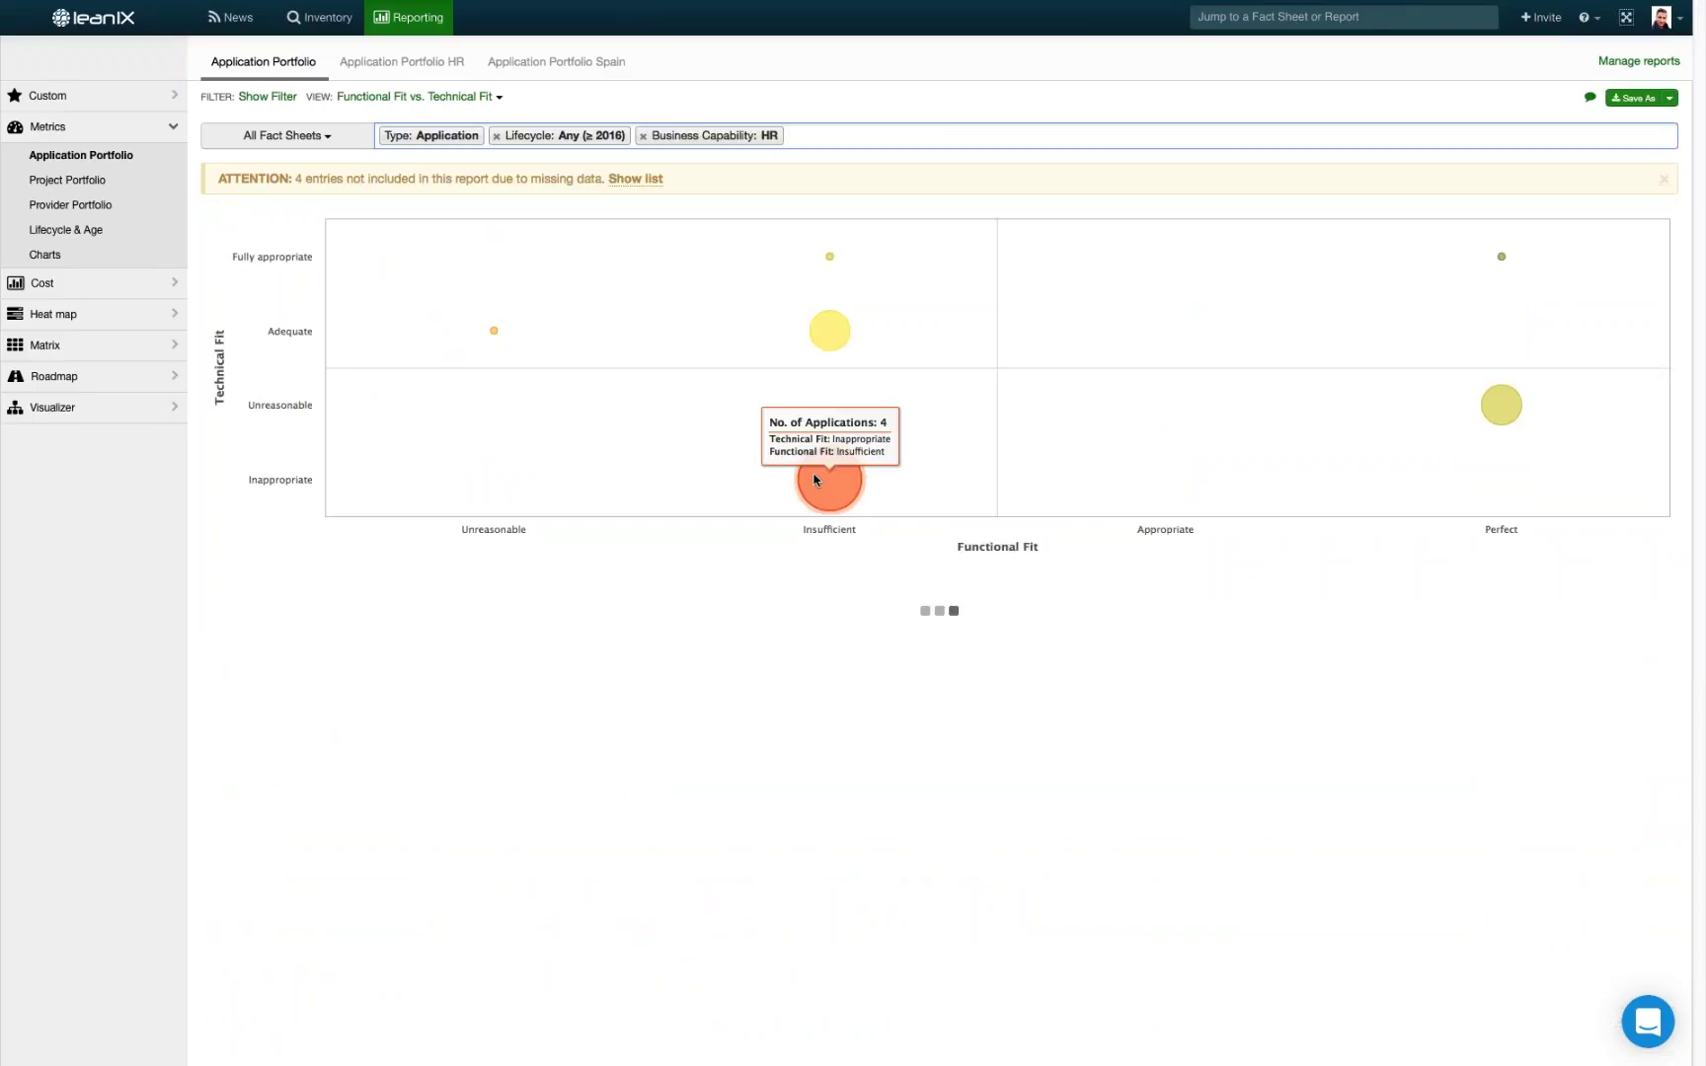
Narrow the list to applications with insufficient functional and inappropriate technical fit, and open the Payroll Germany fact sheet
left_click(808, 503)
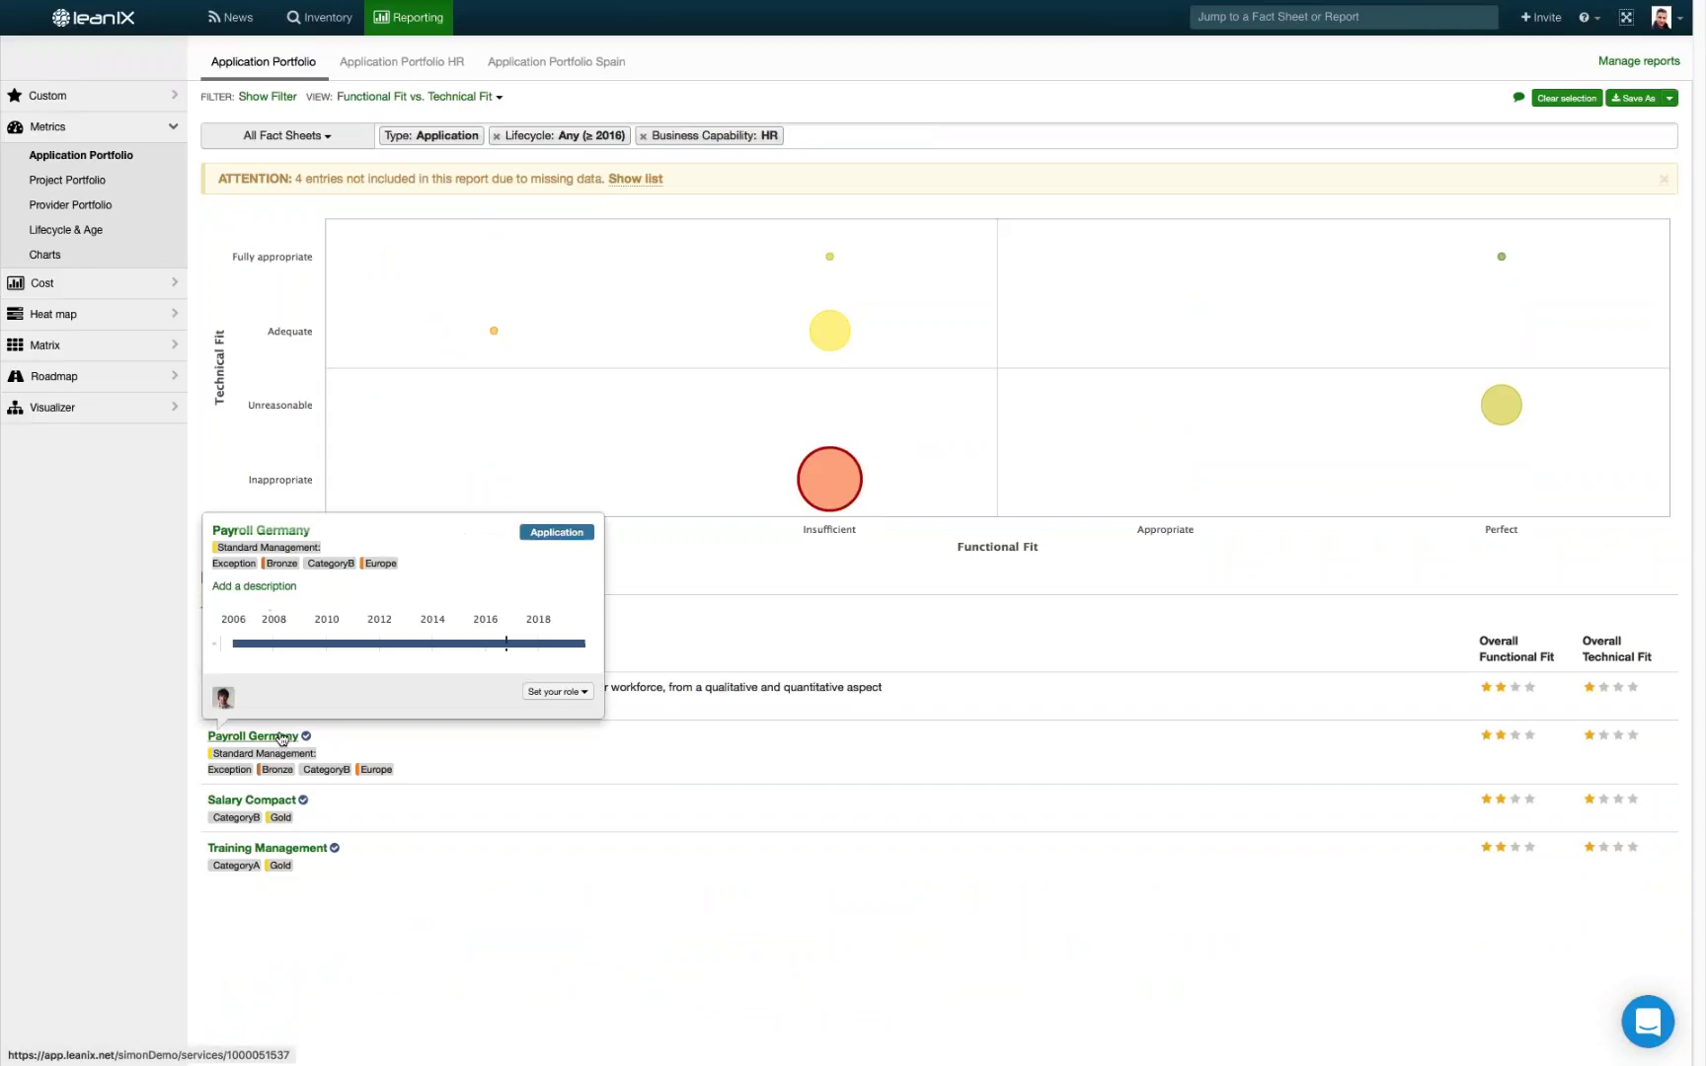
left_click(282, 737)
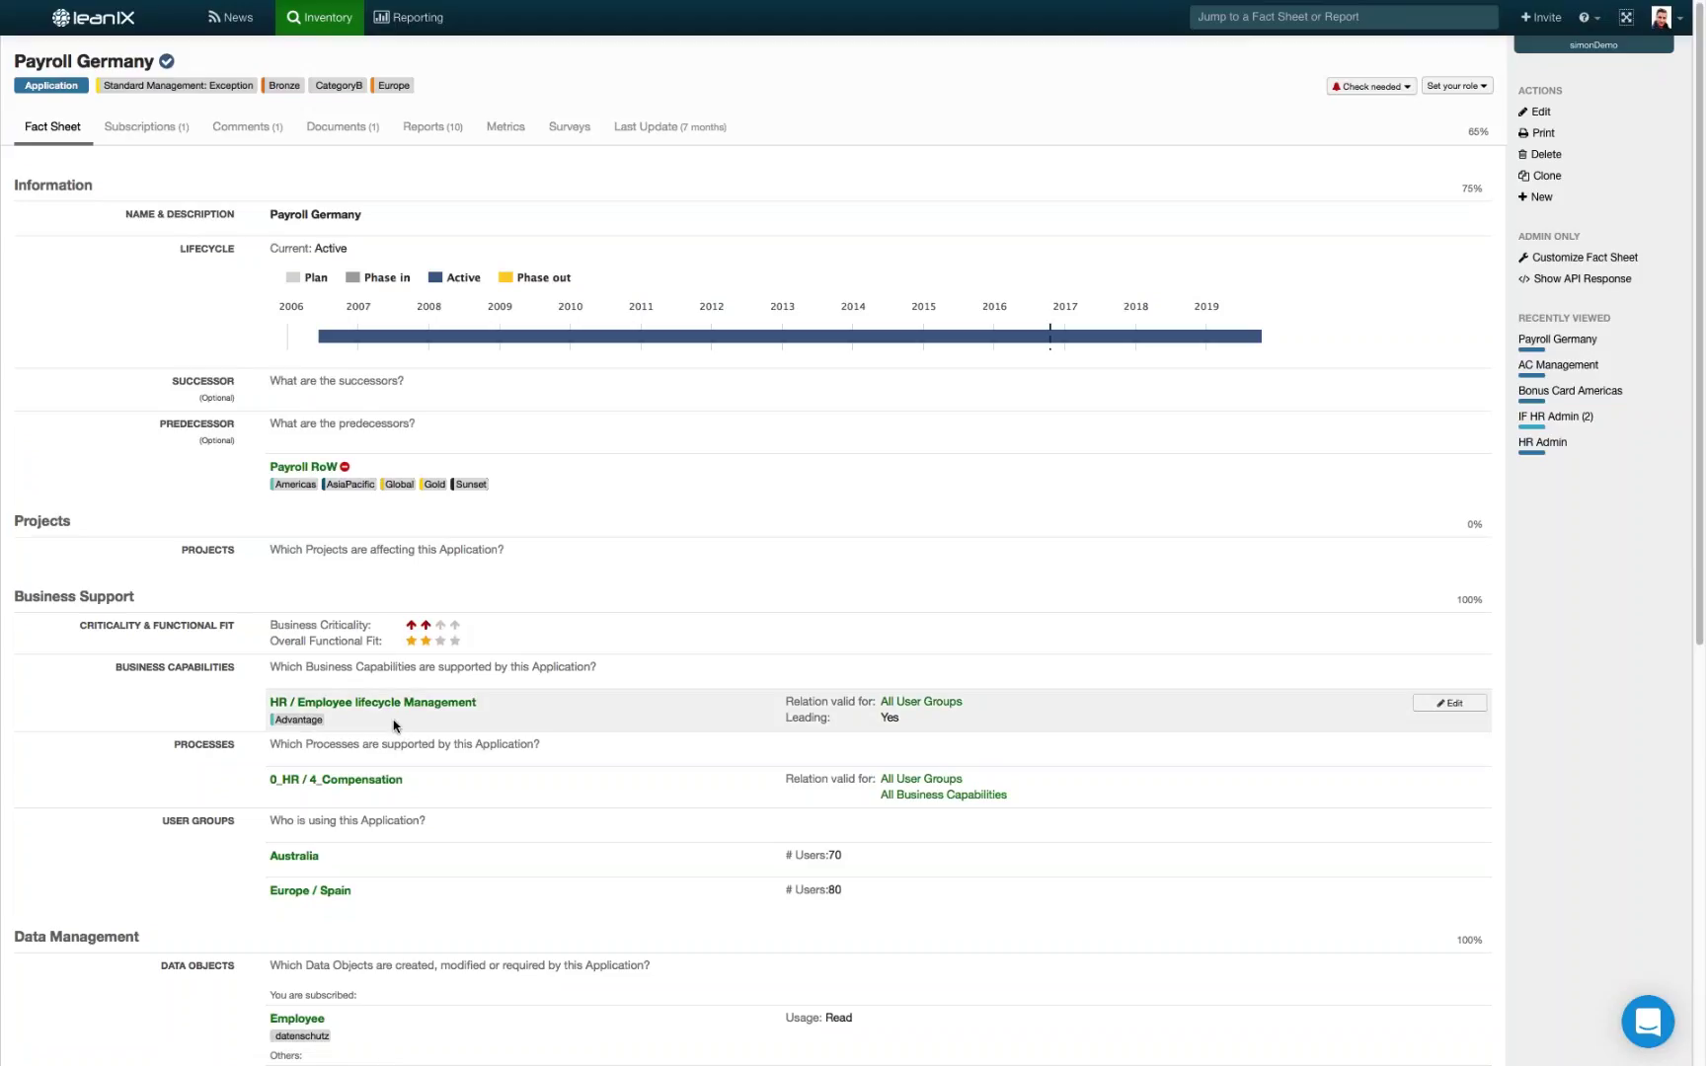
Filter the Application Matrix report to the HR business capability and expand the HR column into its sub-capabilities
left_click(402, 22)
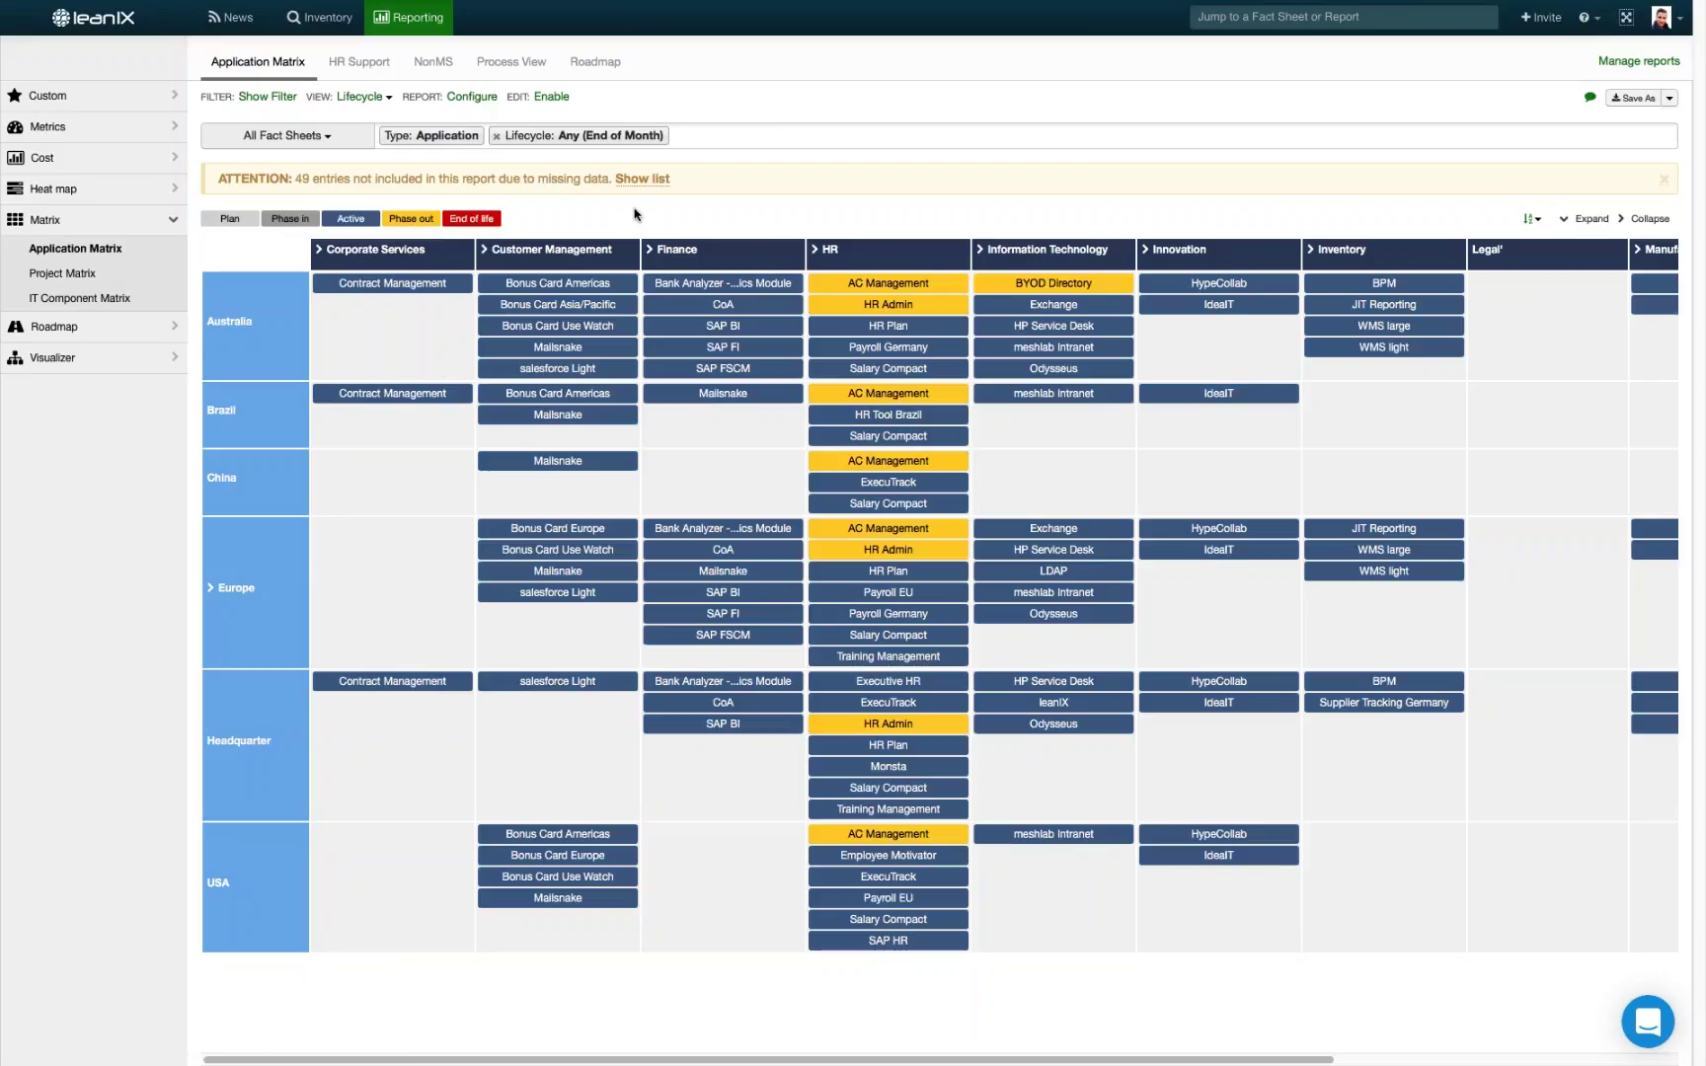
left_click(698, 133)
type("hr")
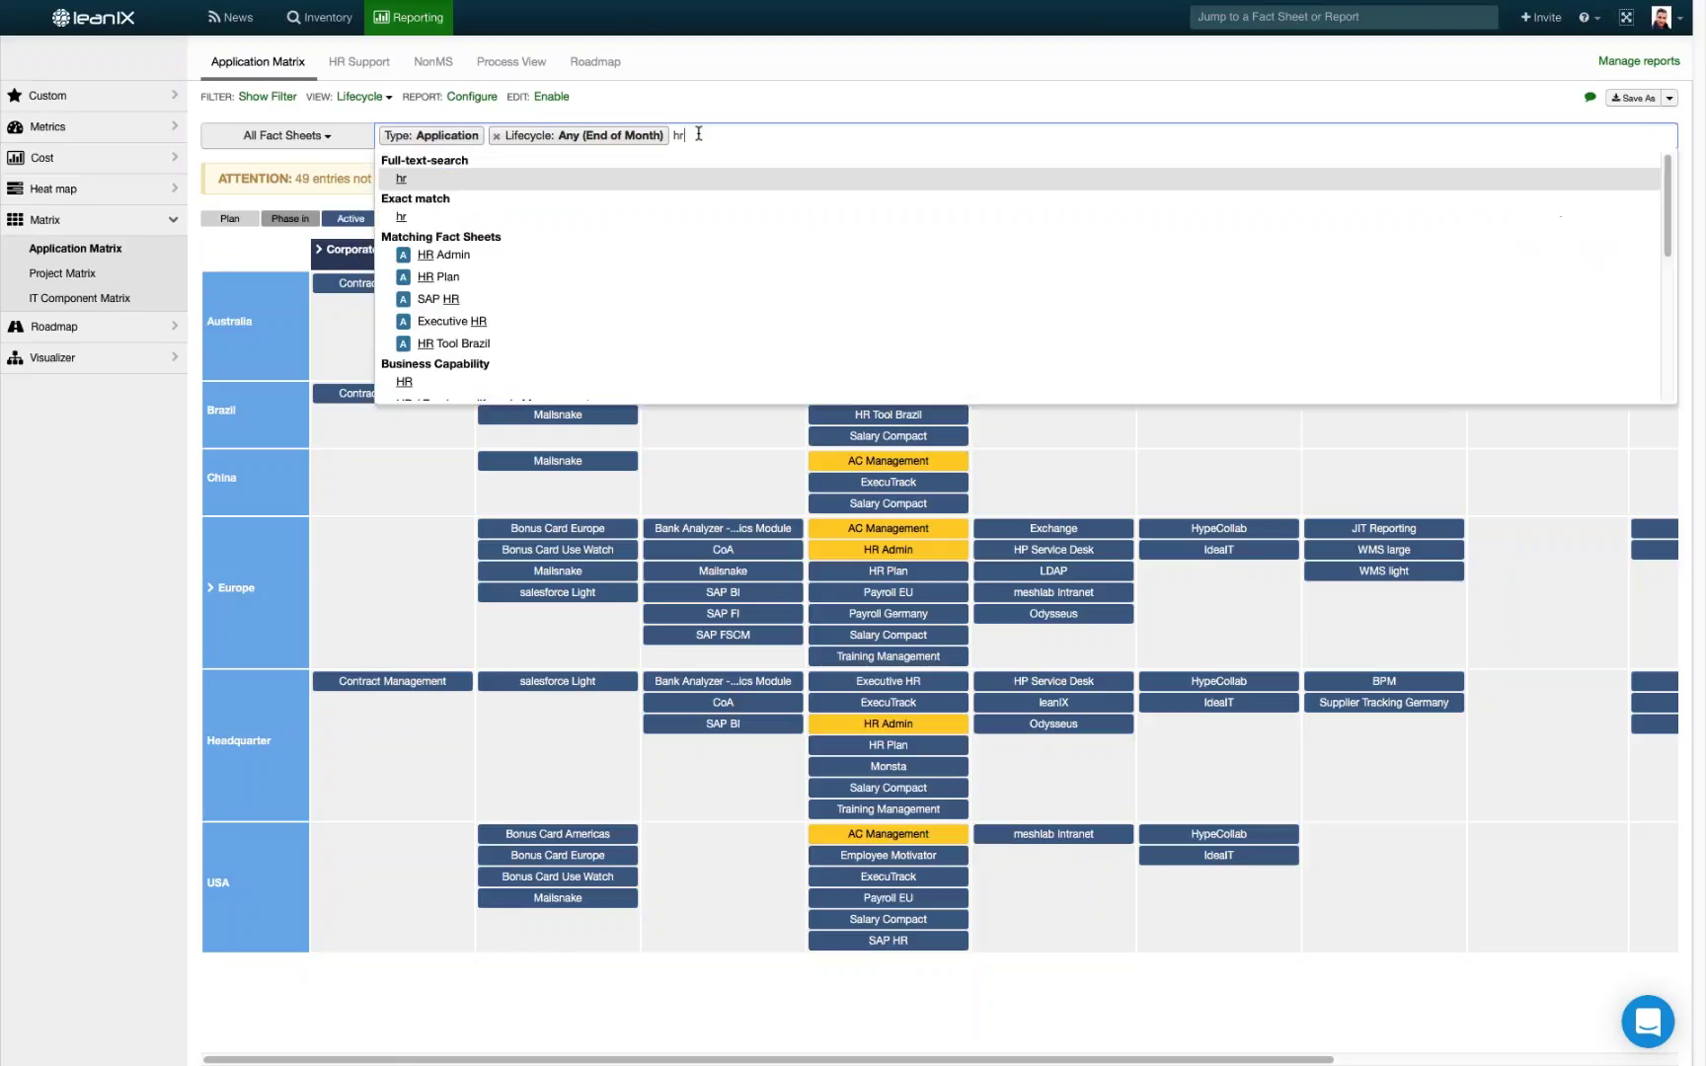
left_click(597, 382)
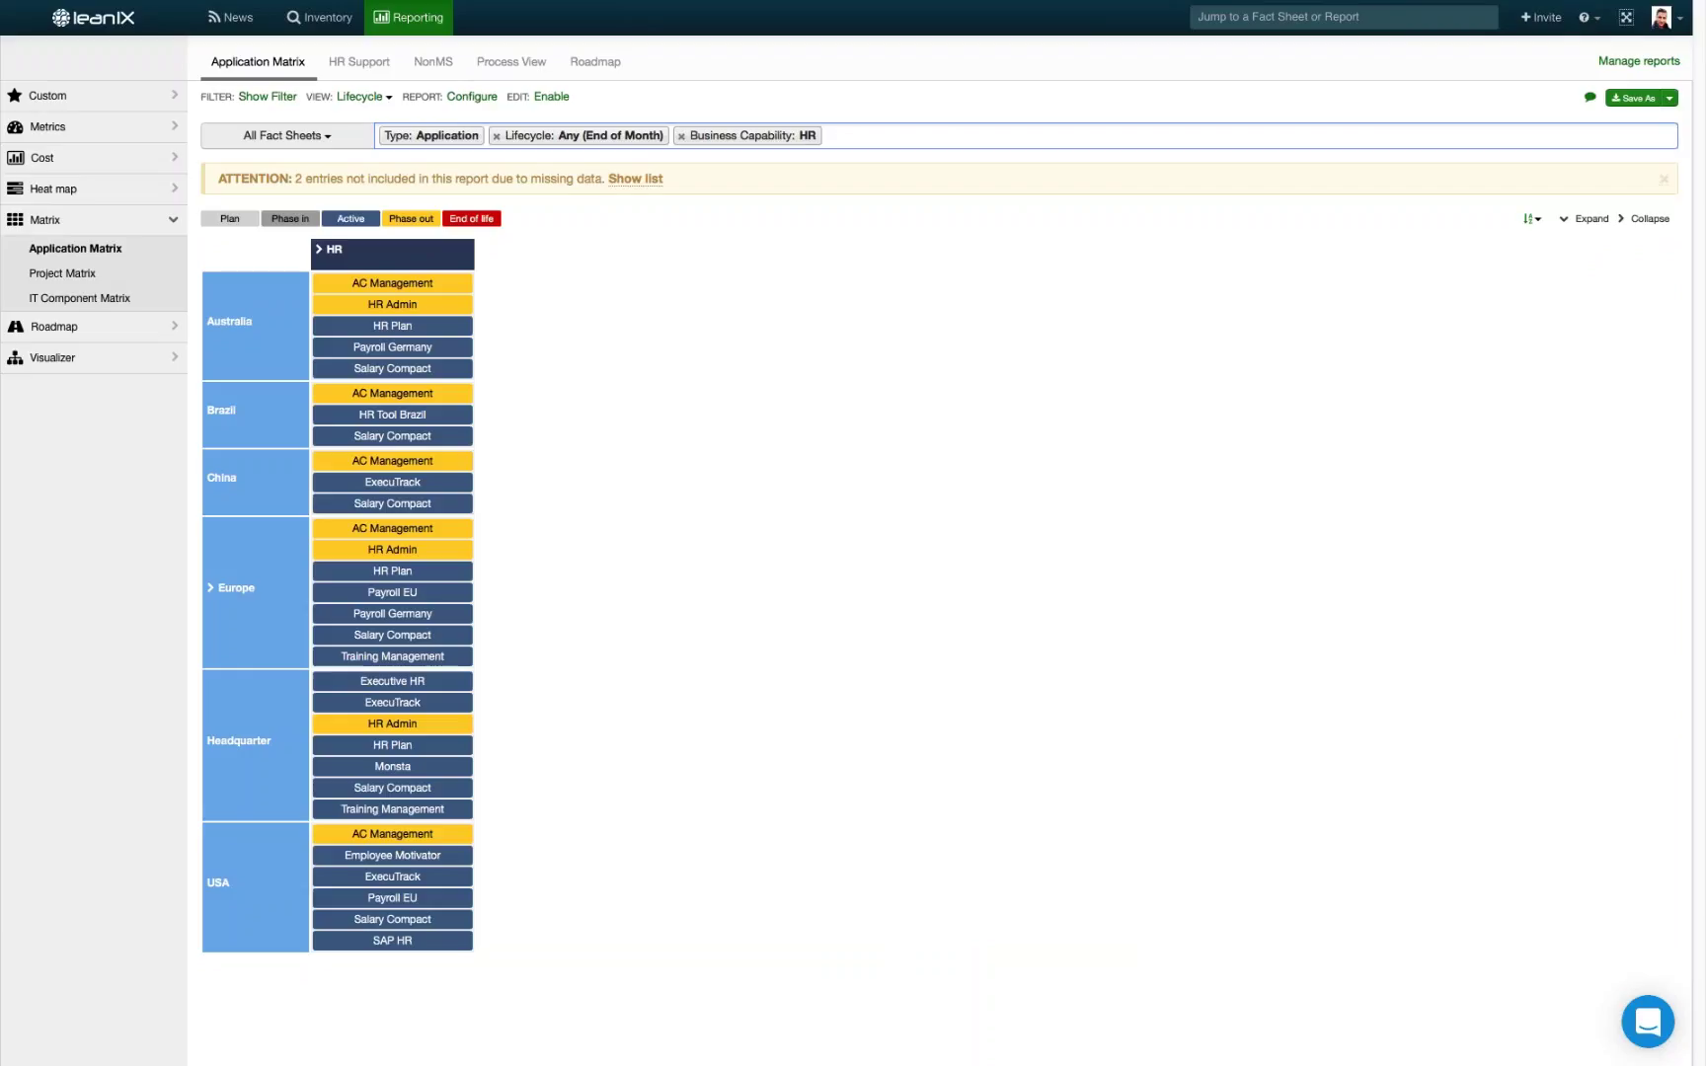
left_click(329, 259)
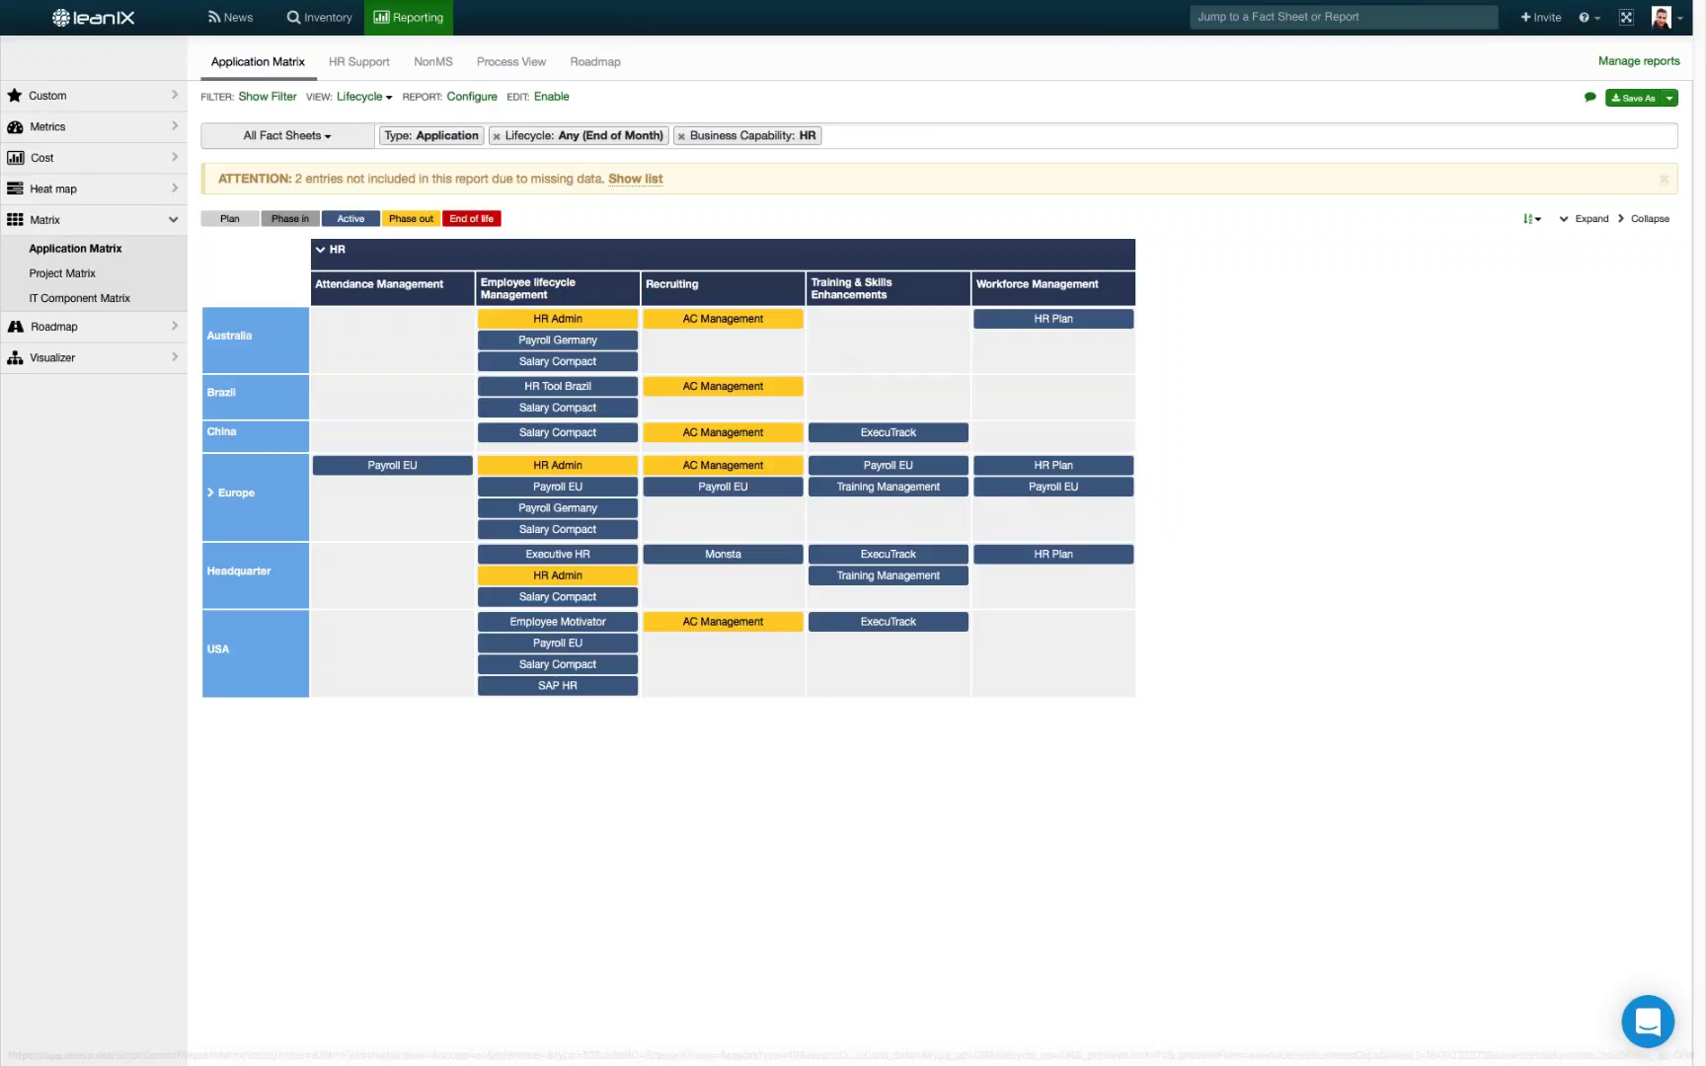
Add Executive HR to Australia's Training & Skills Enhancements cell in the editable matrix, and switch the matrix view to Functional Fit
left_click(551, 97)
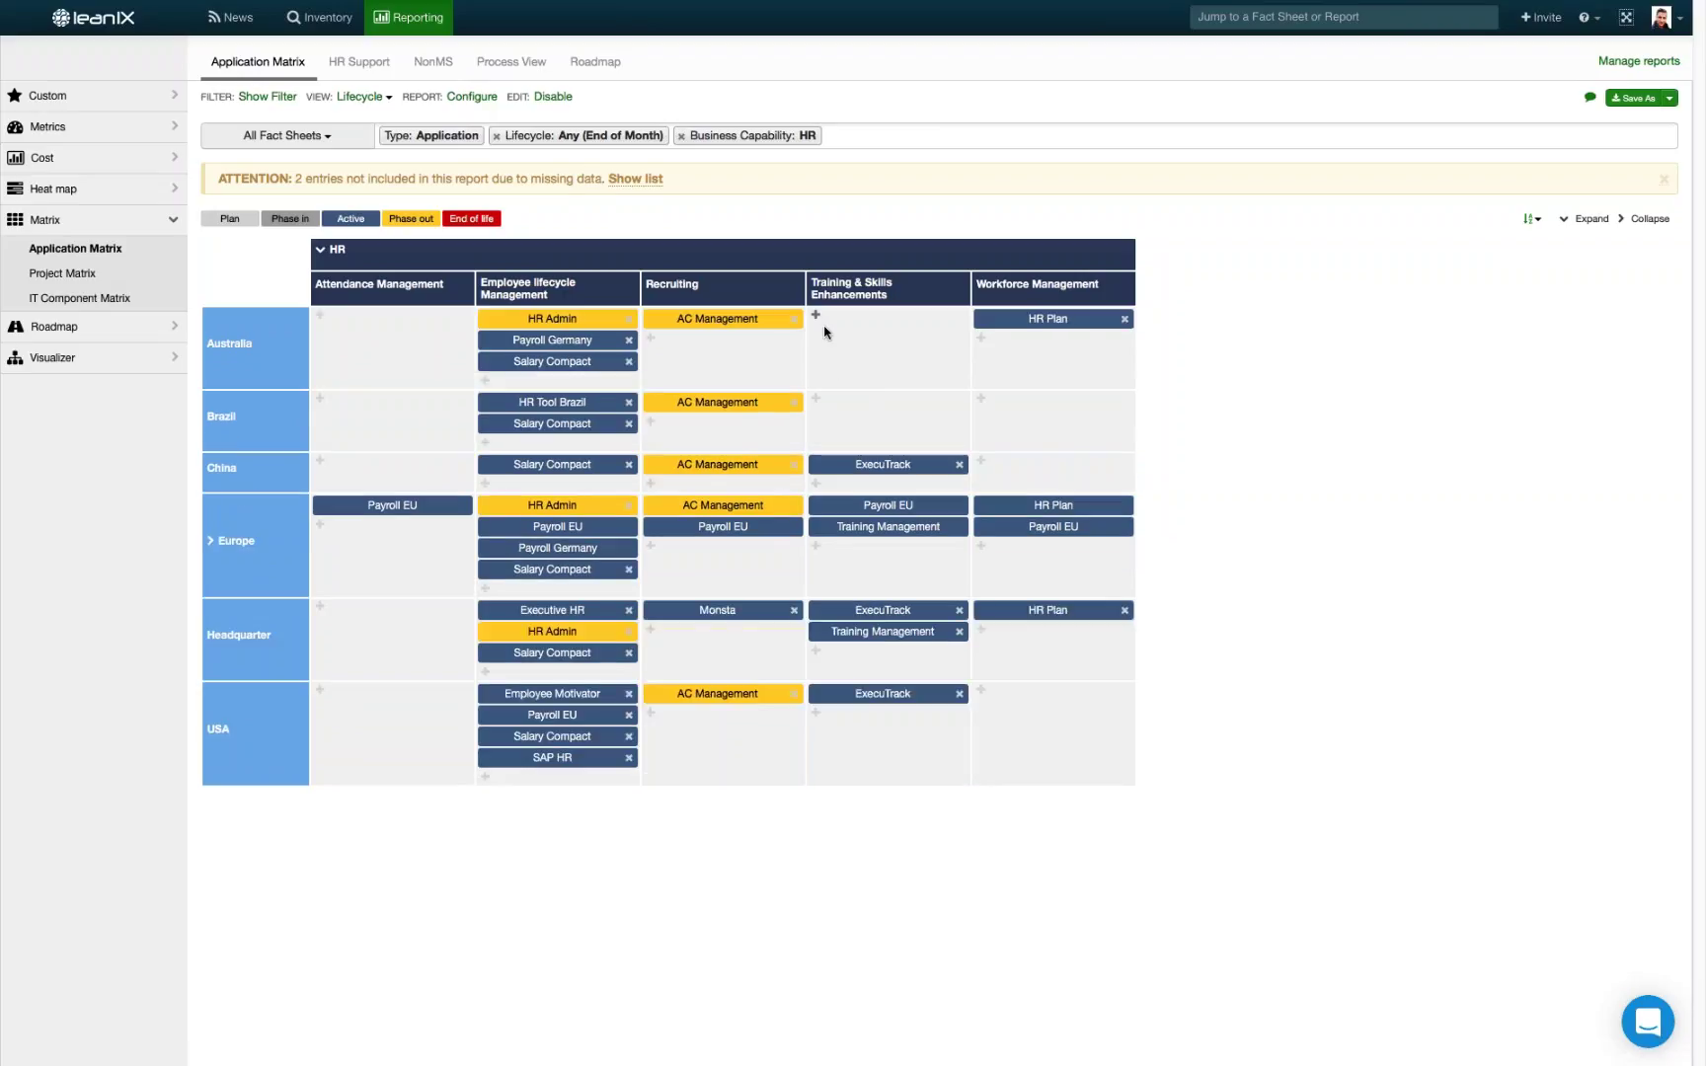
left_click(817, 316)
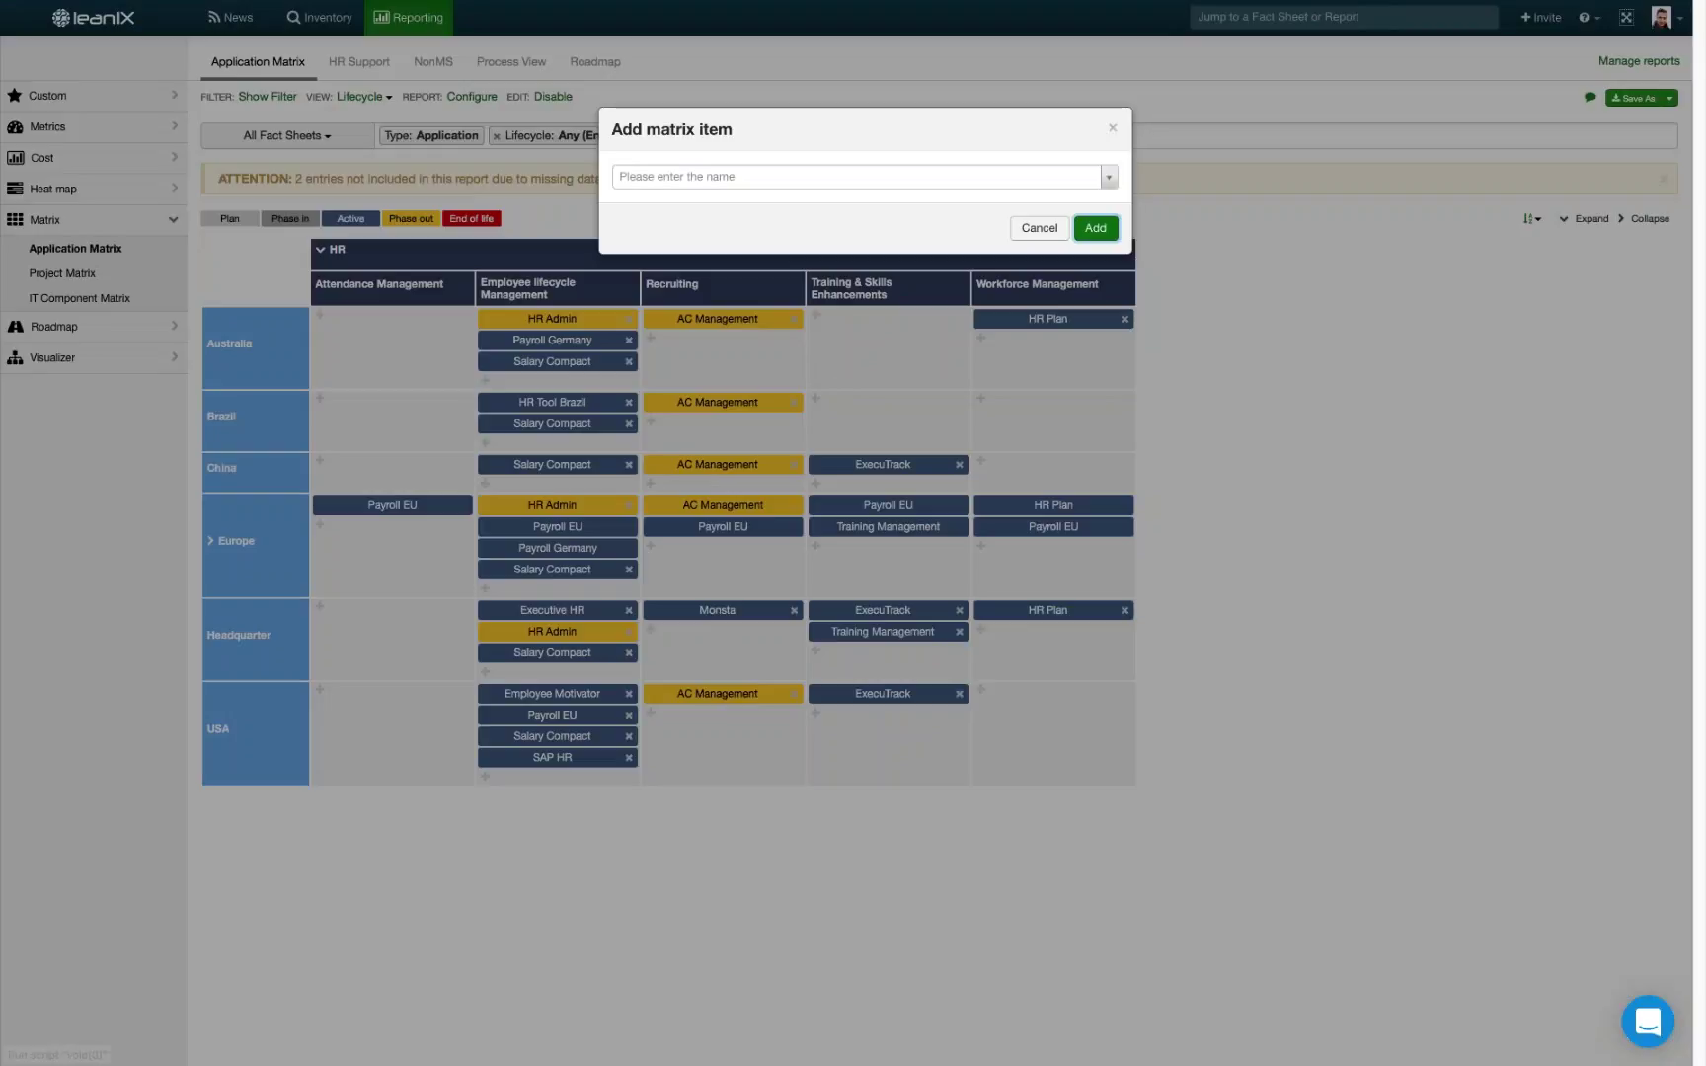
left_click(859, 176)
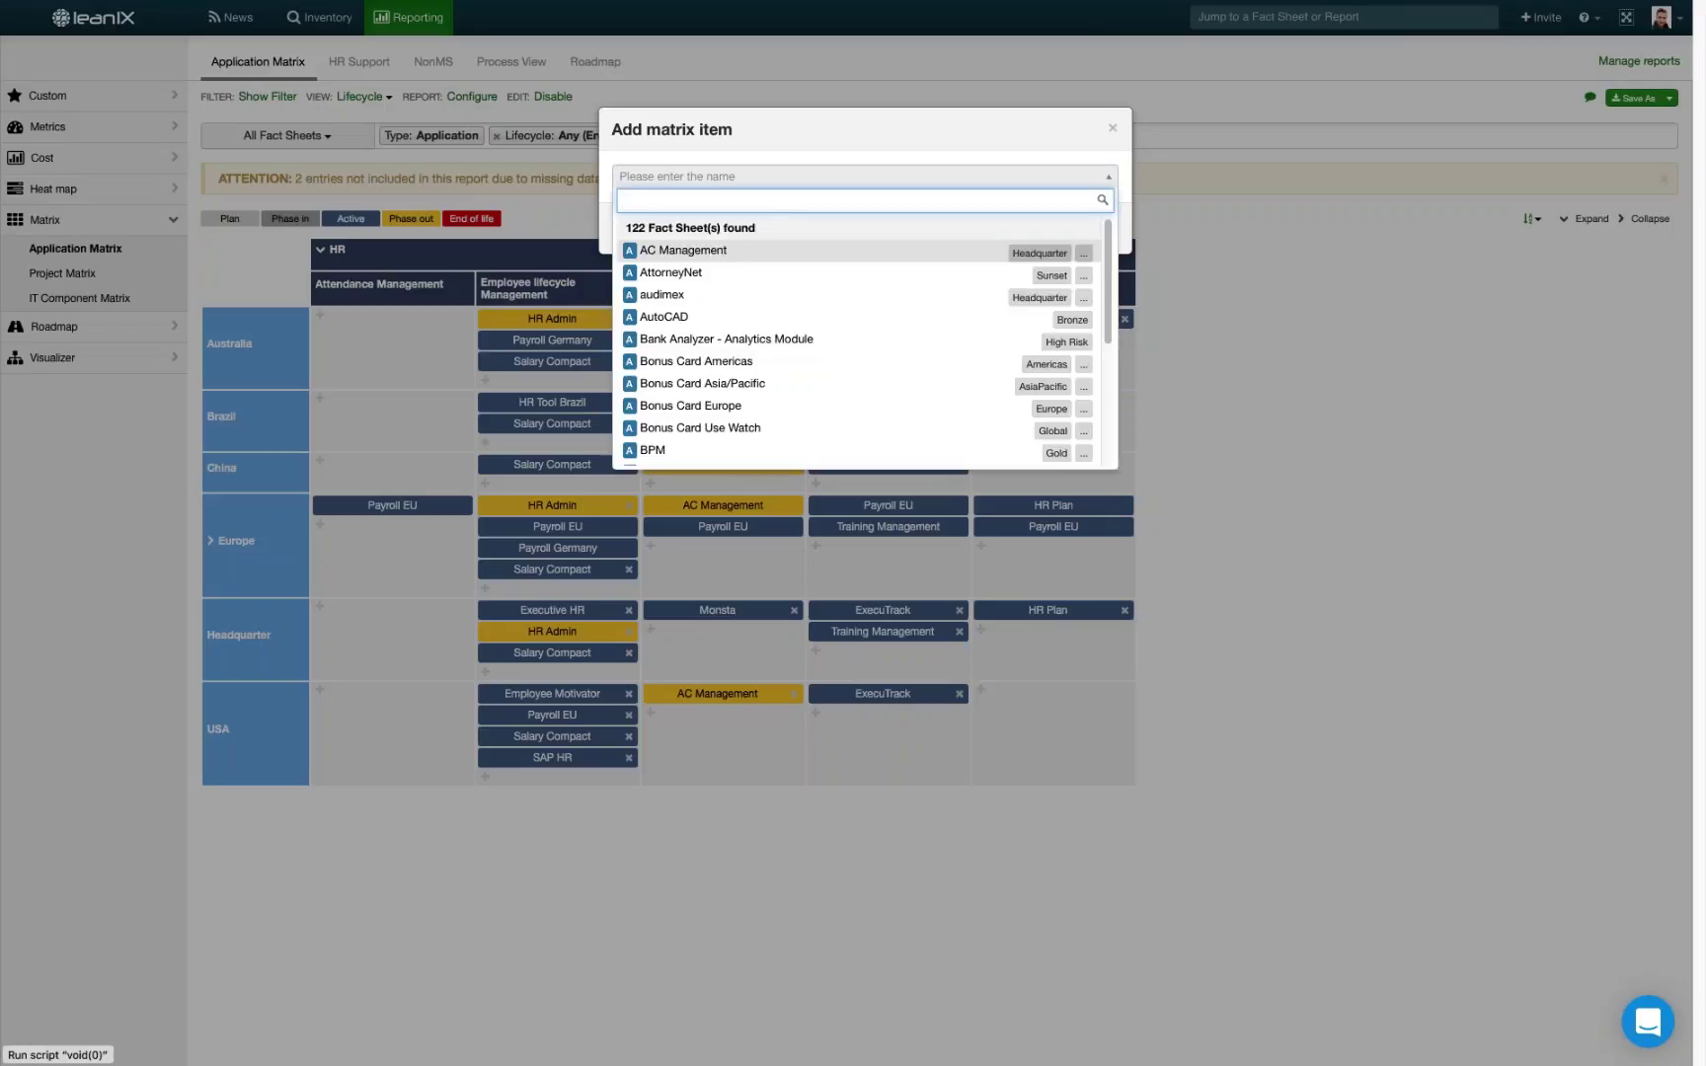
type("Exe")
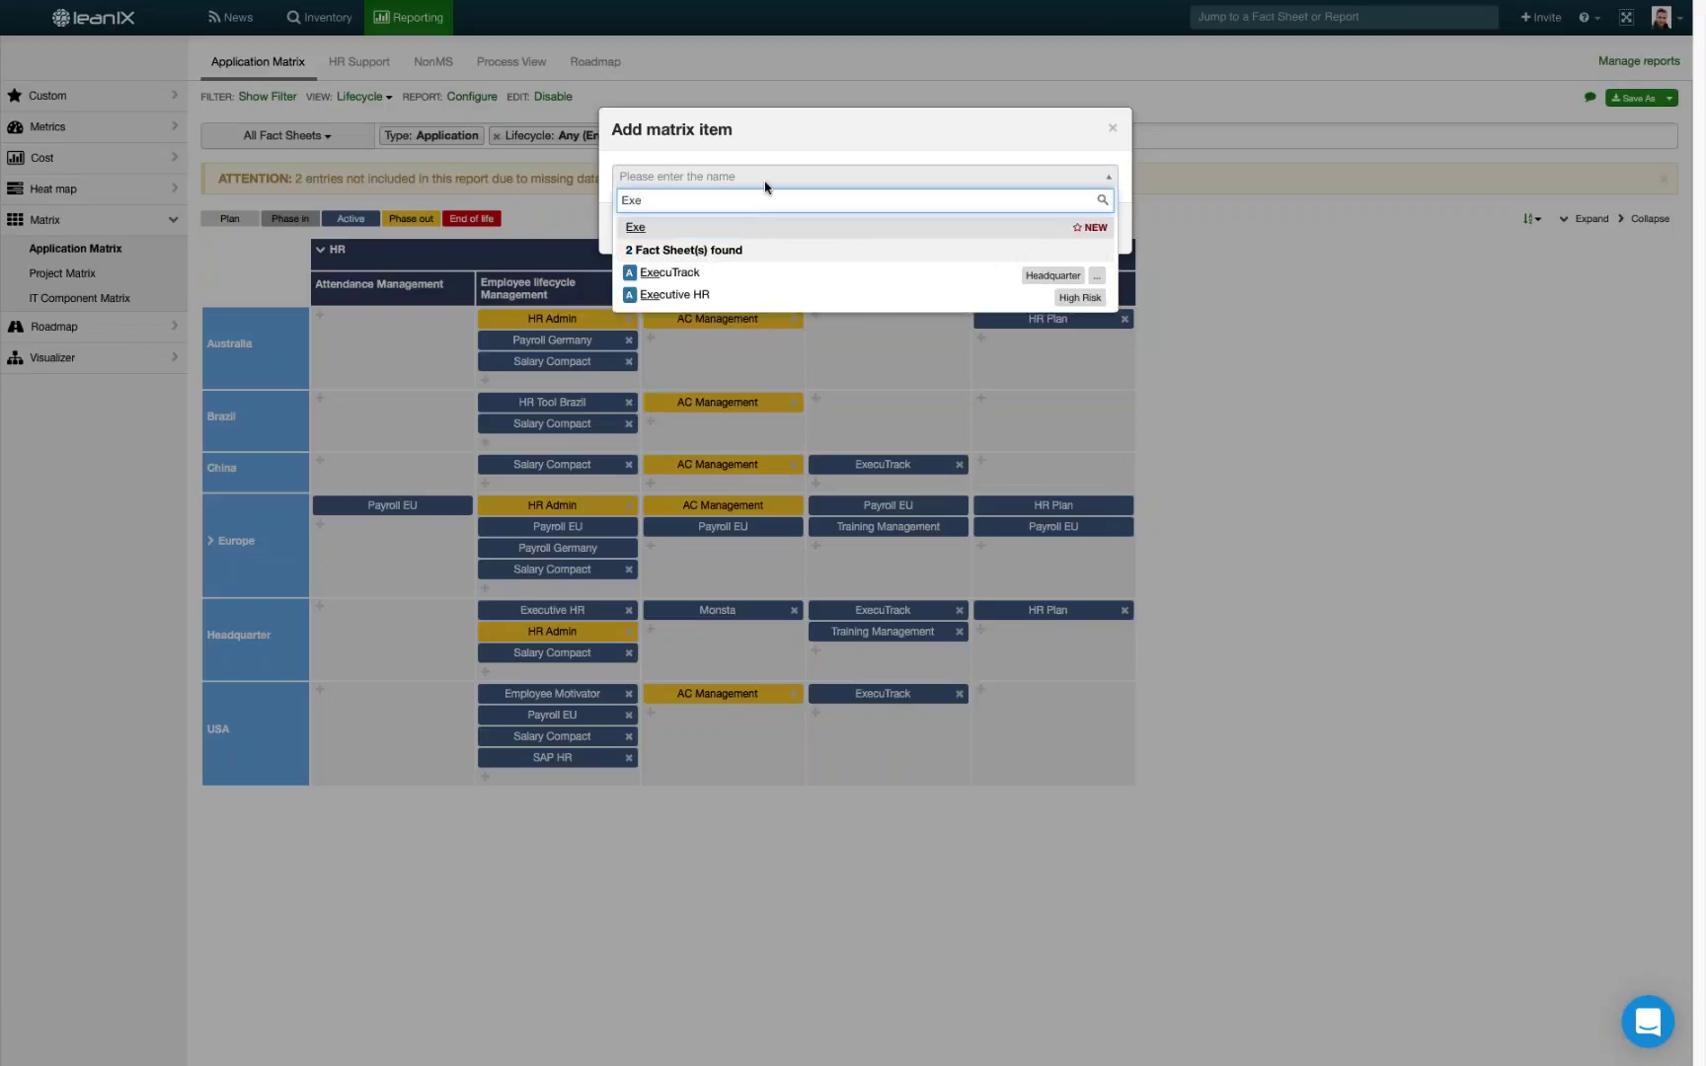
left_click(754, 295)
left_click(1096, 228)
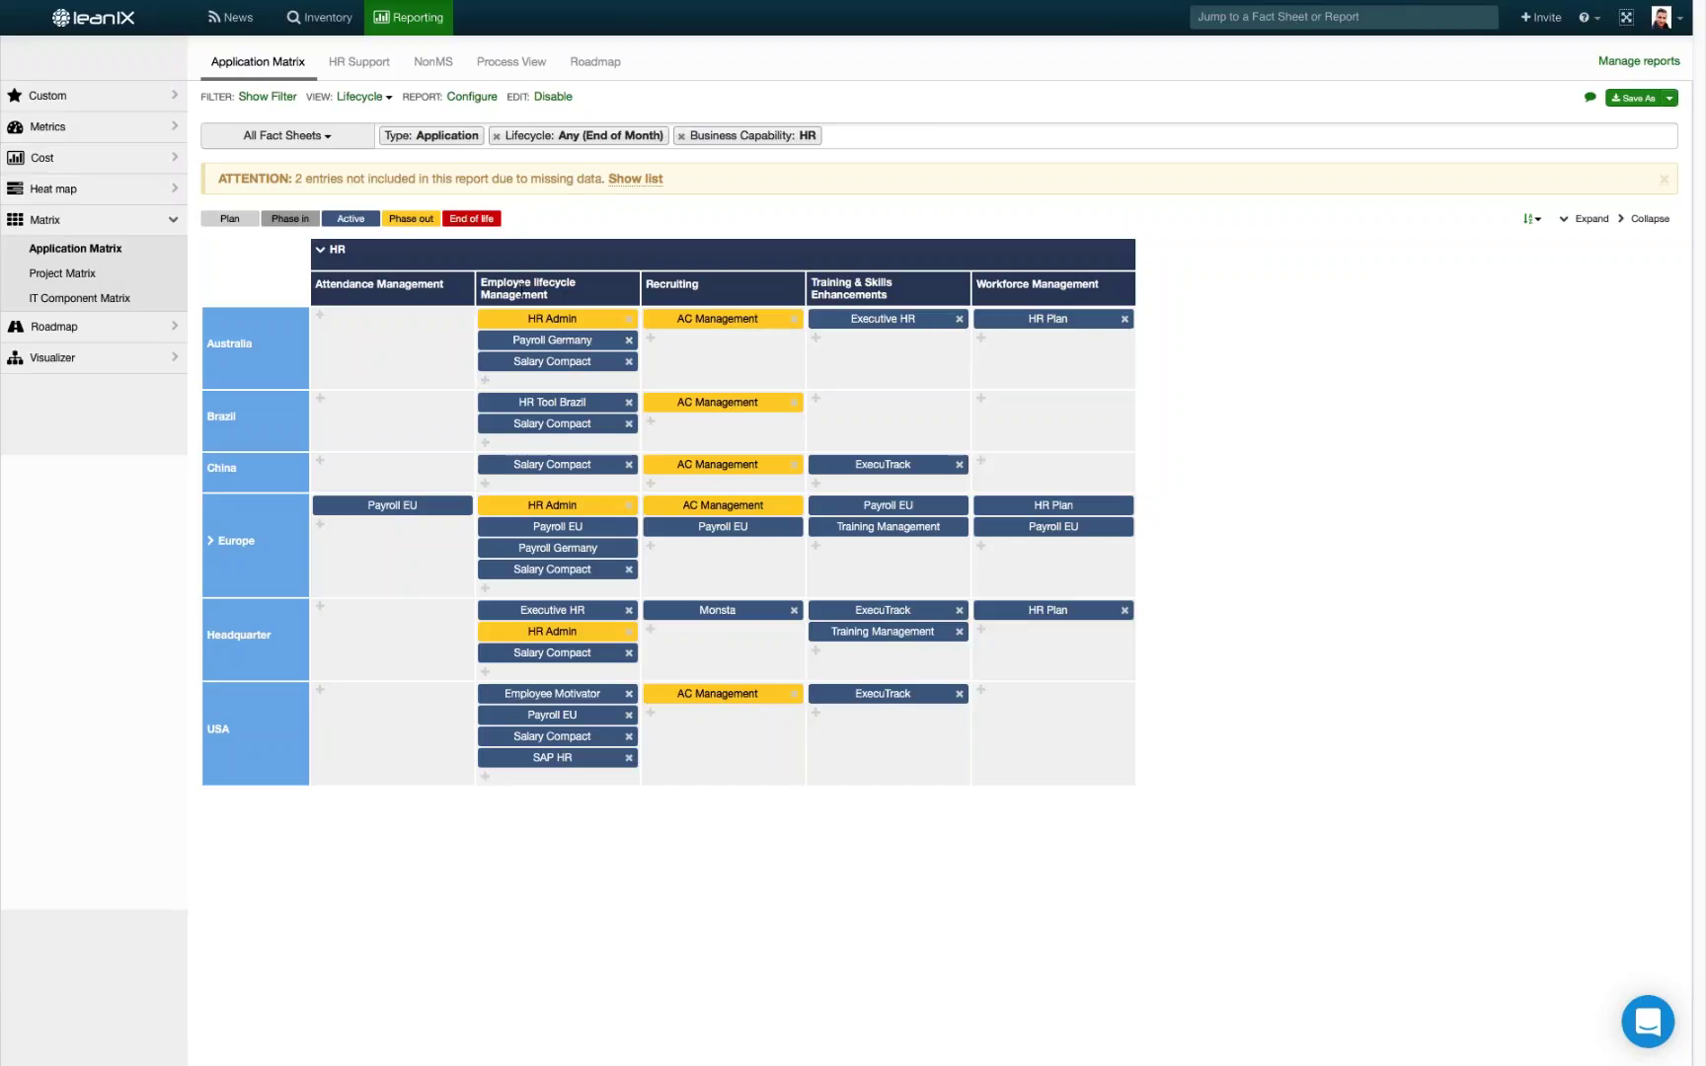
left_click(372, 97)
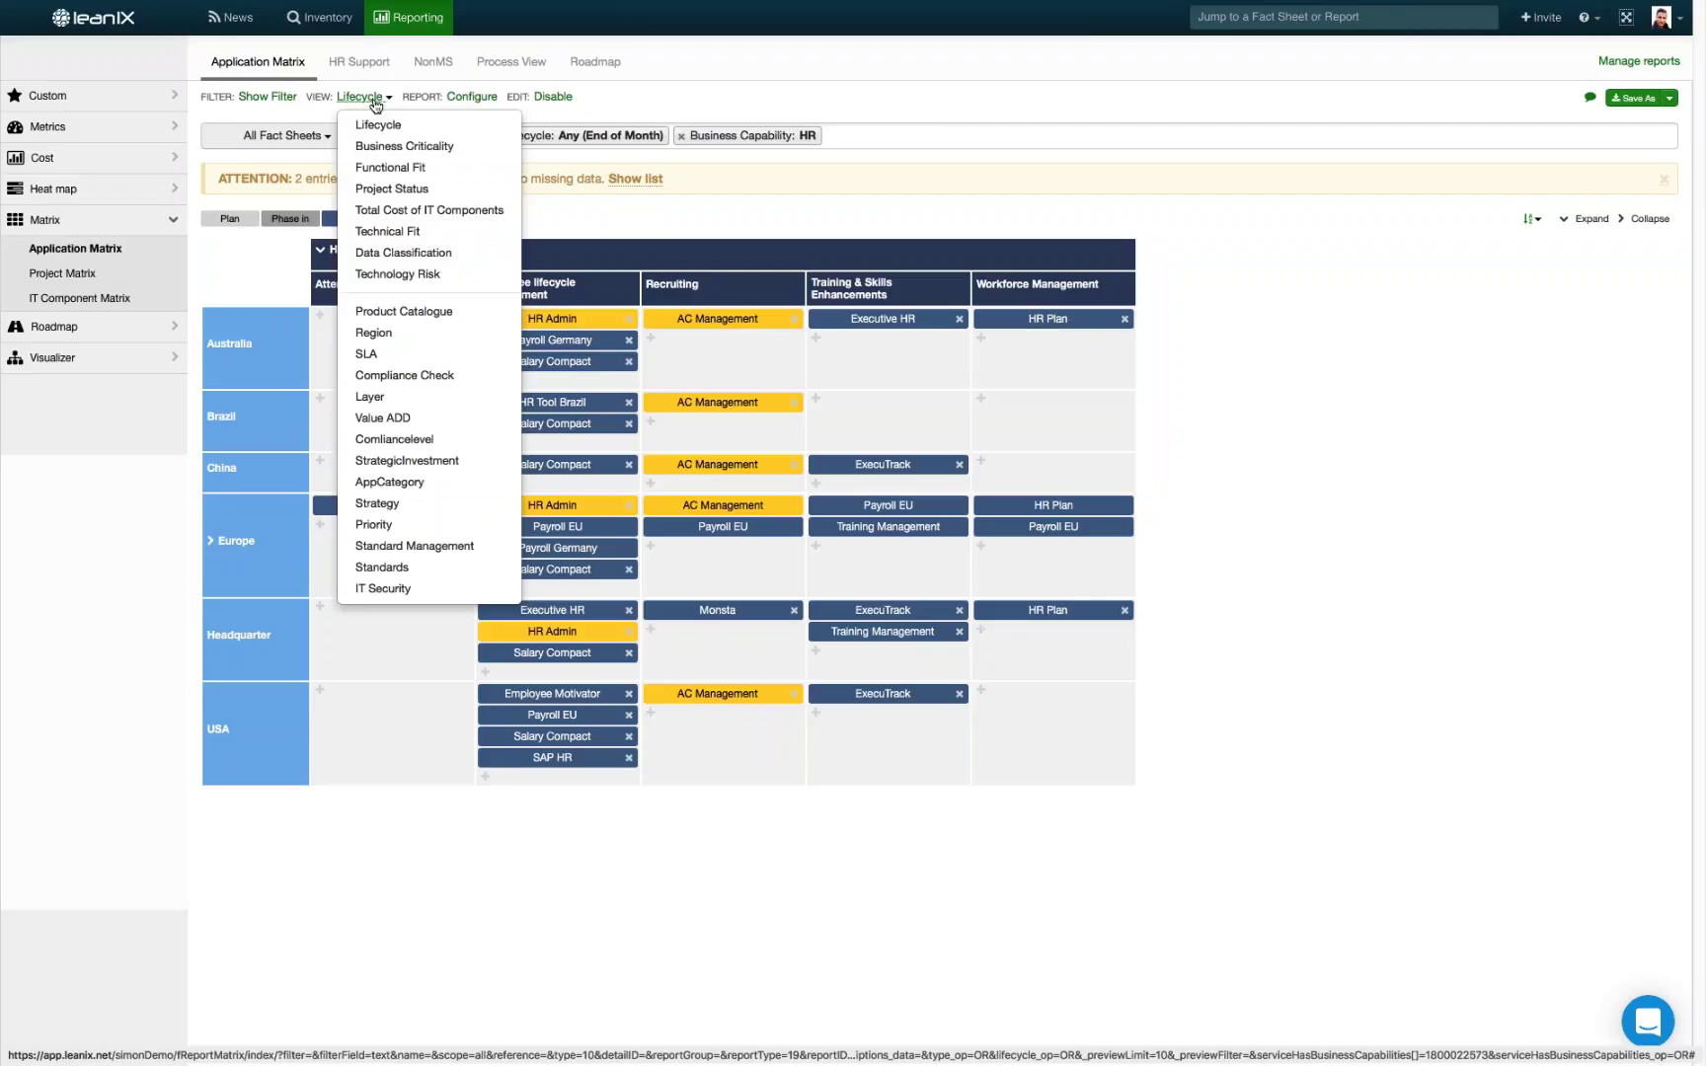
left_click(391, 167)
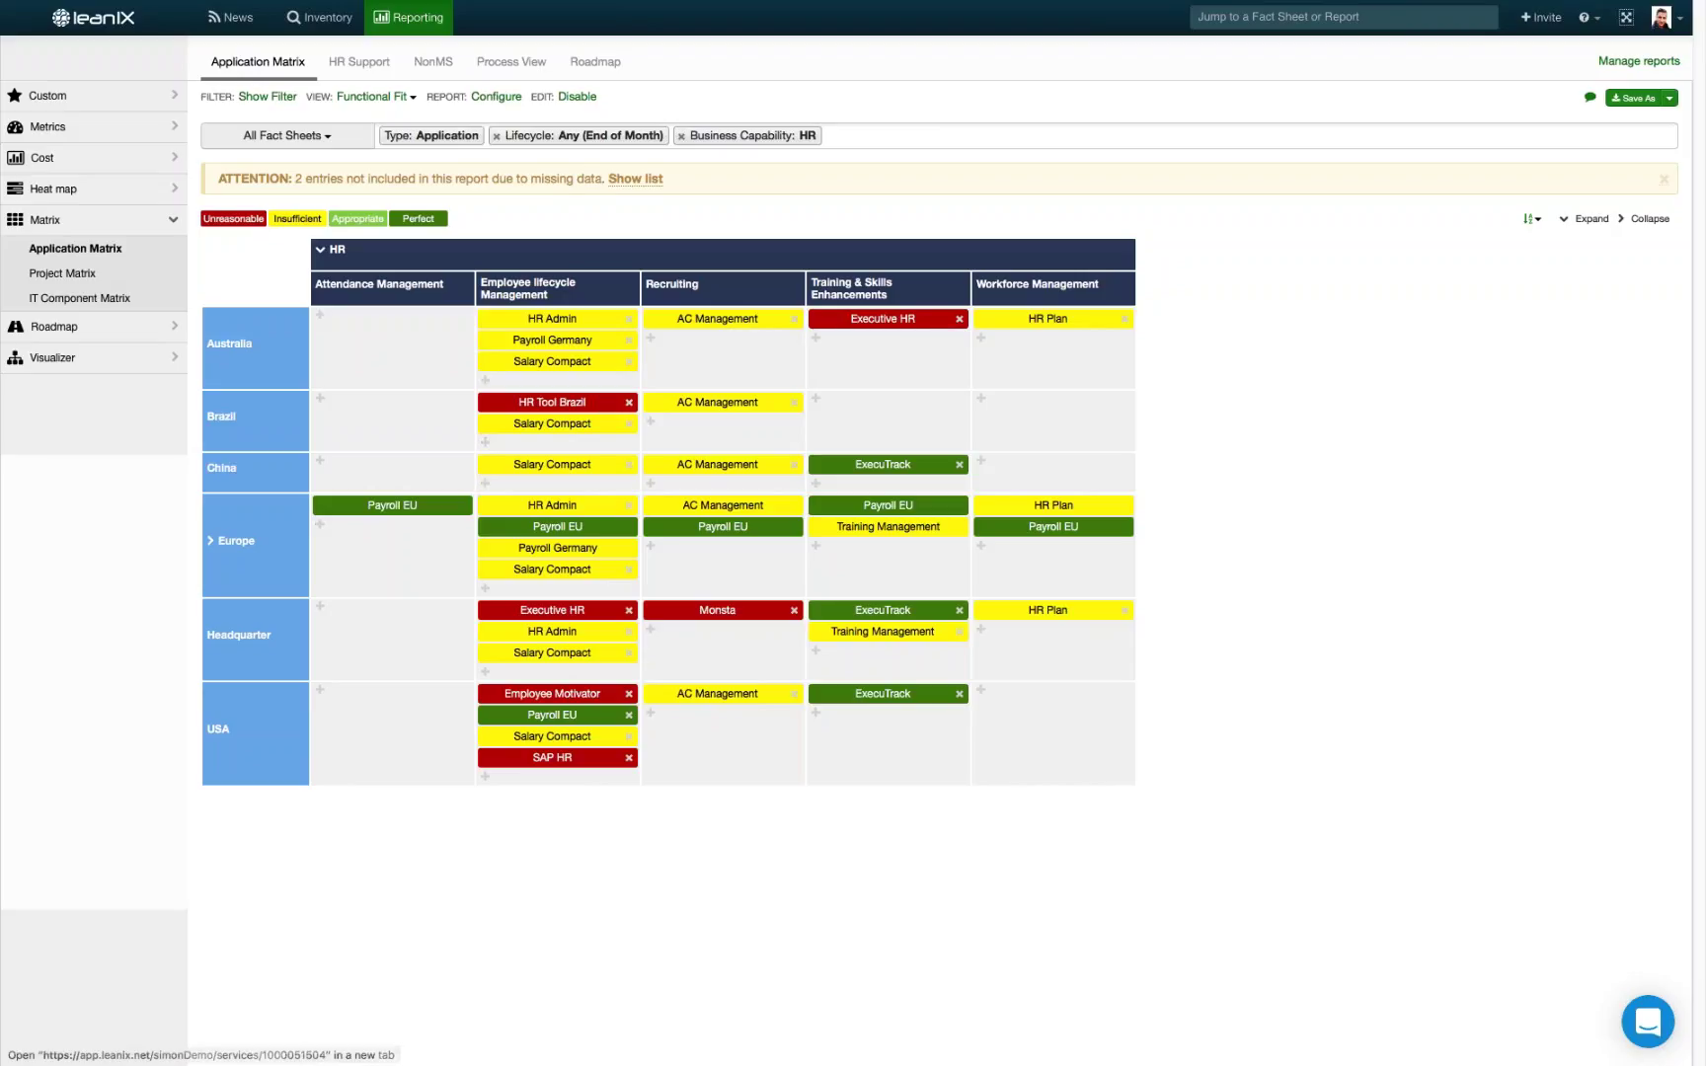
Insert the Employee and Employee Time data objects into a new free drawing in the Visualizer and place them side by side
left_click(144, 365)
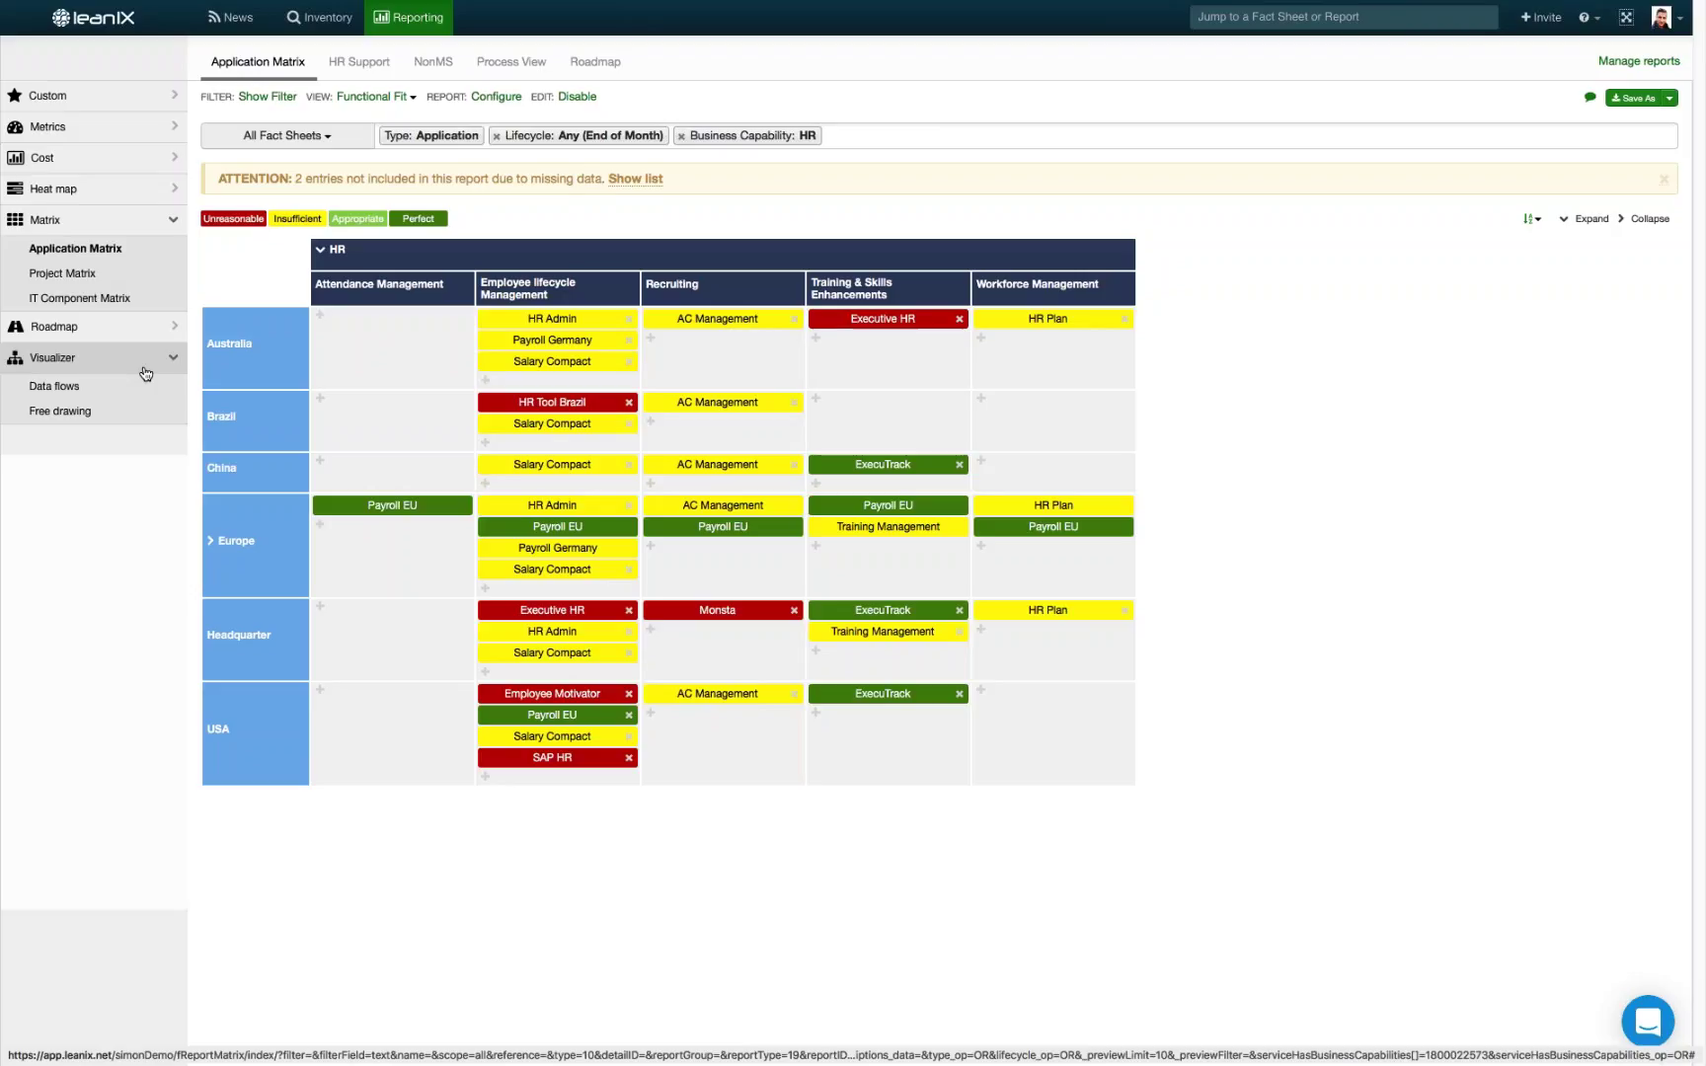
left_click(62, 411)
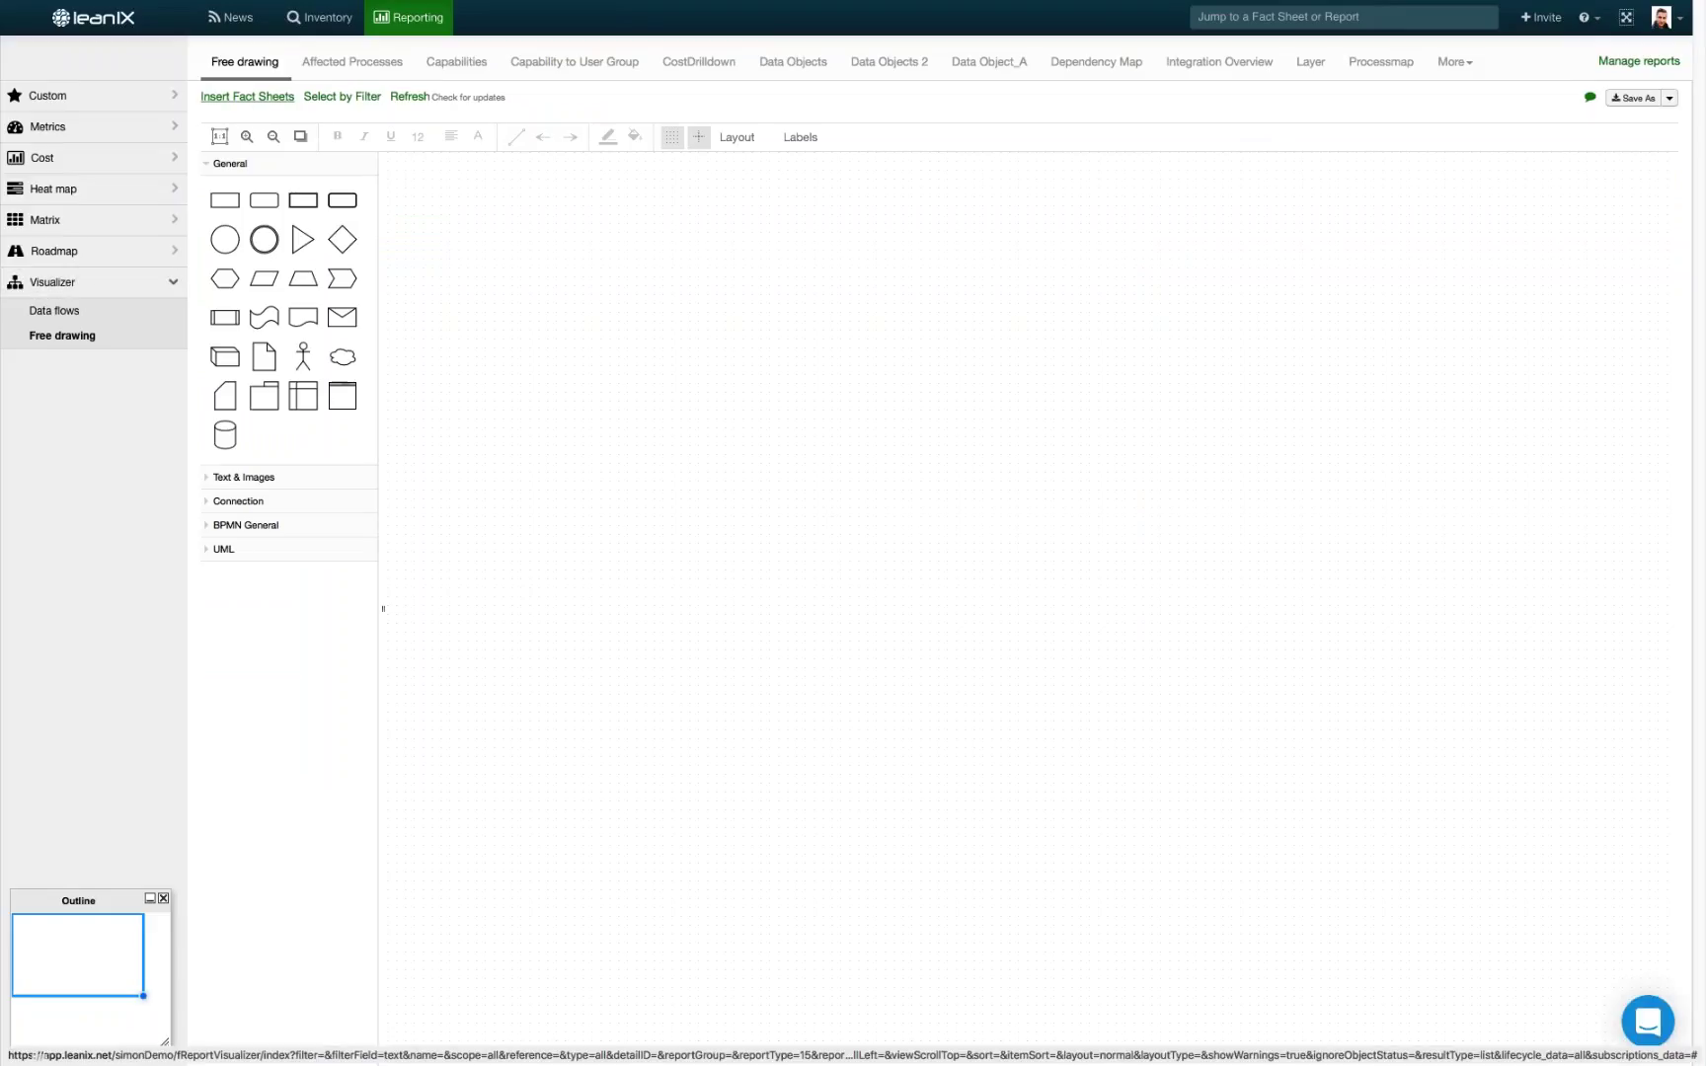
left_click(247, 97)
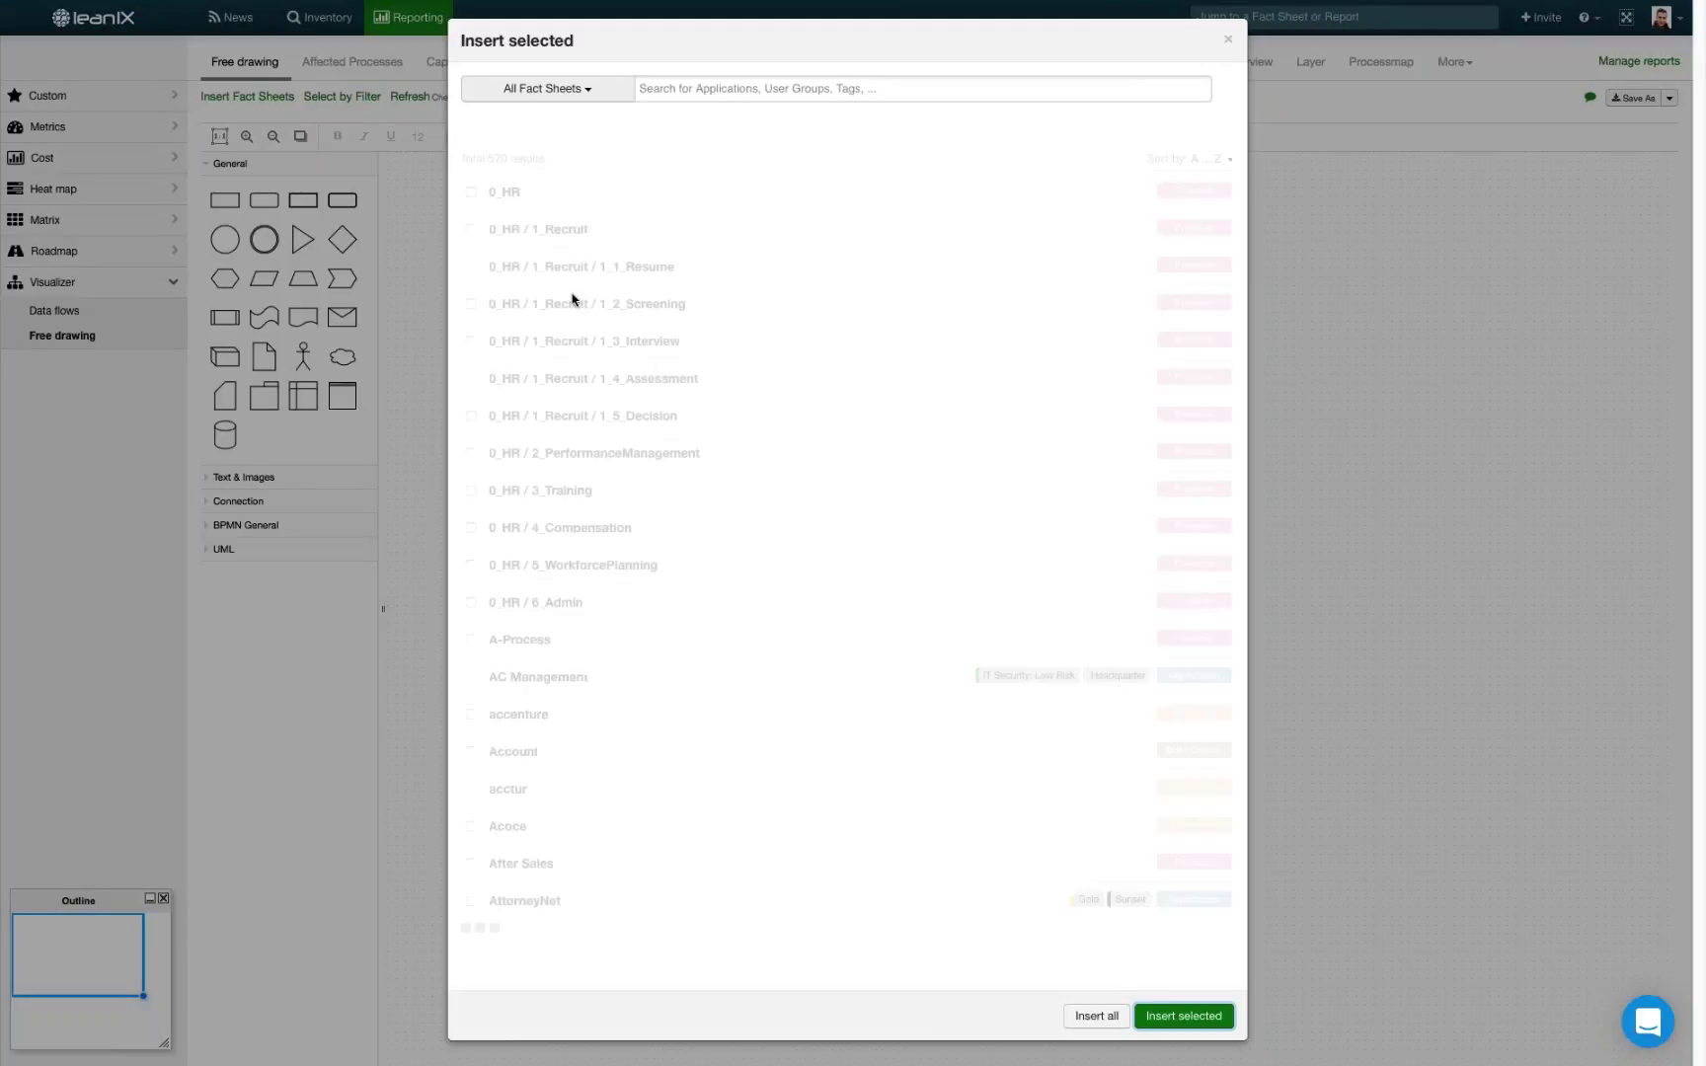
left_click(686, 88)
type("e")
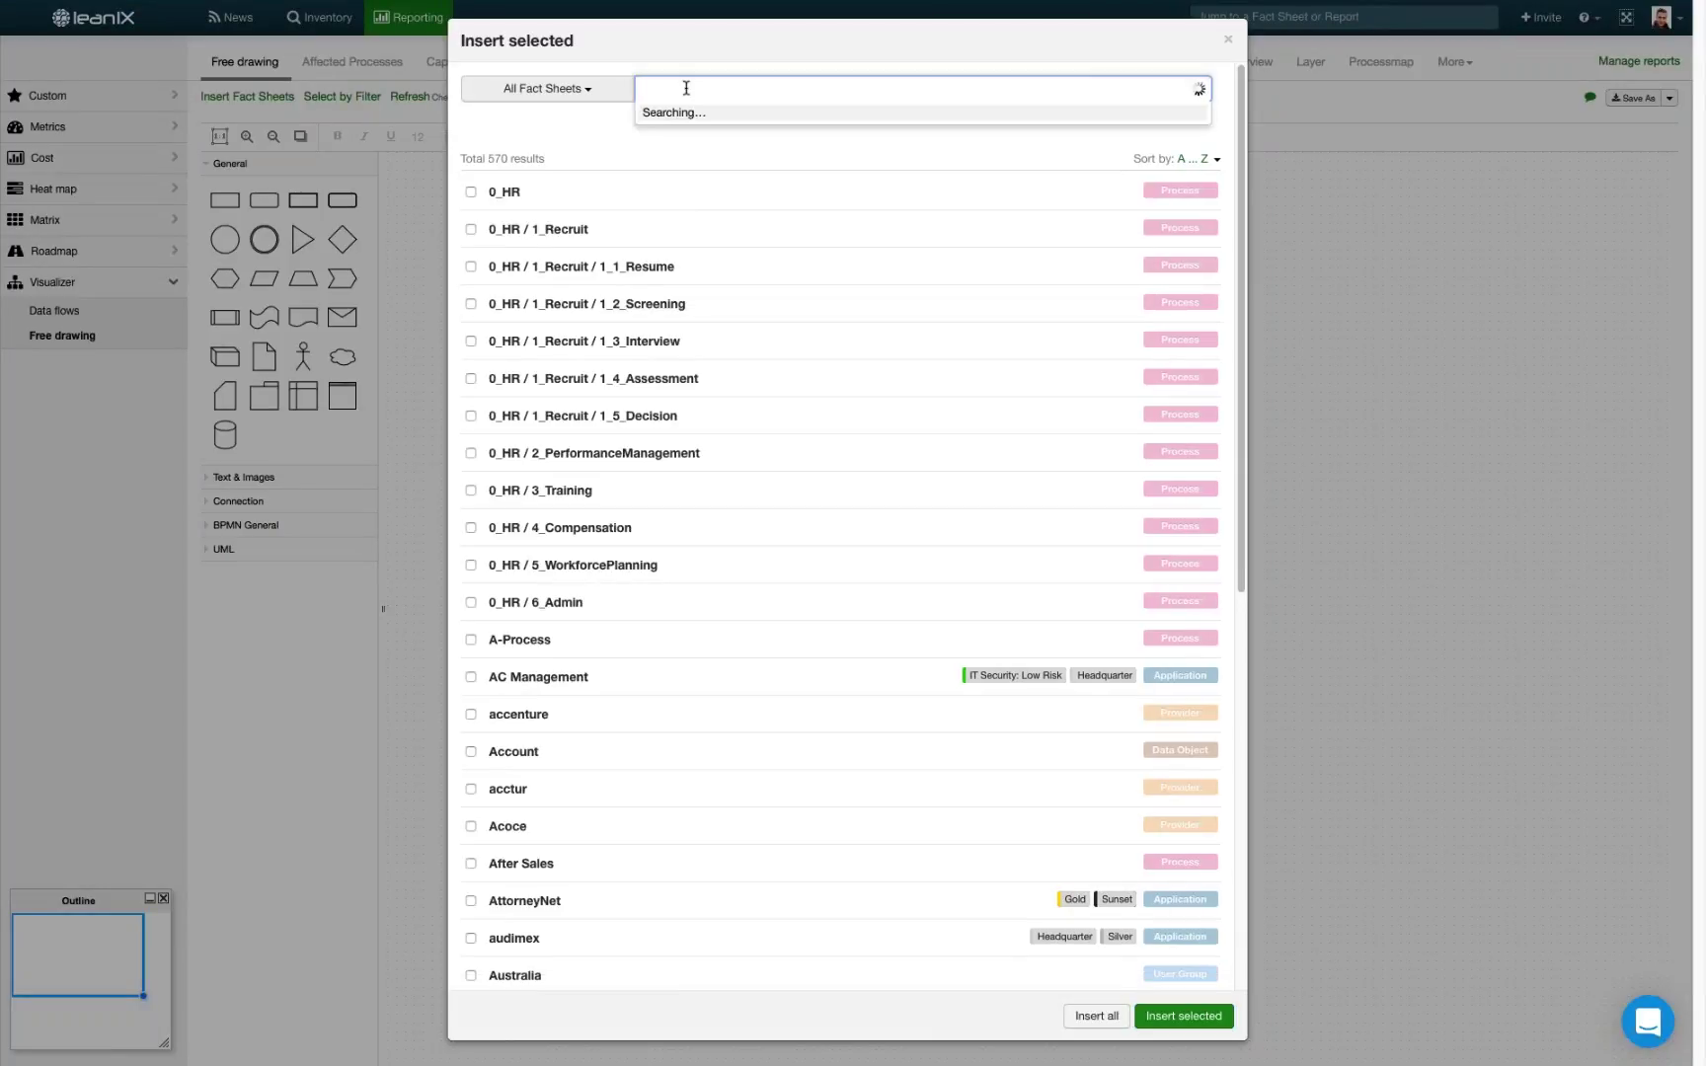
type("mpl")
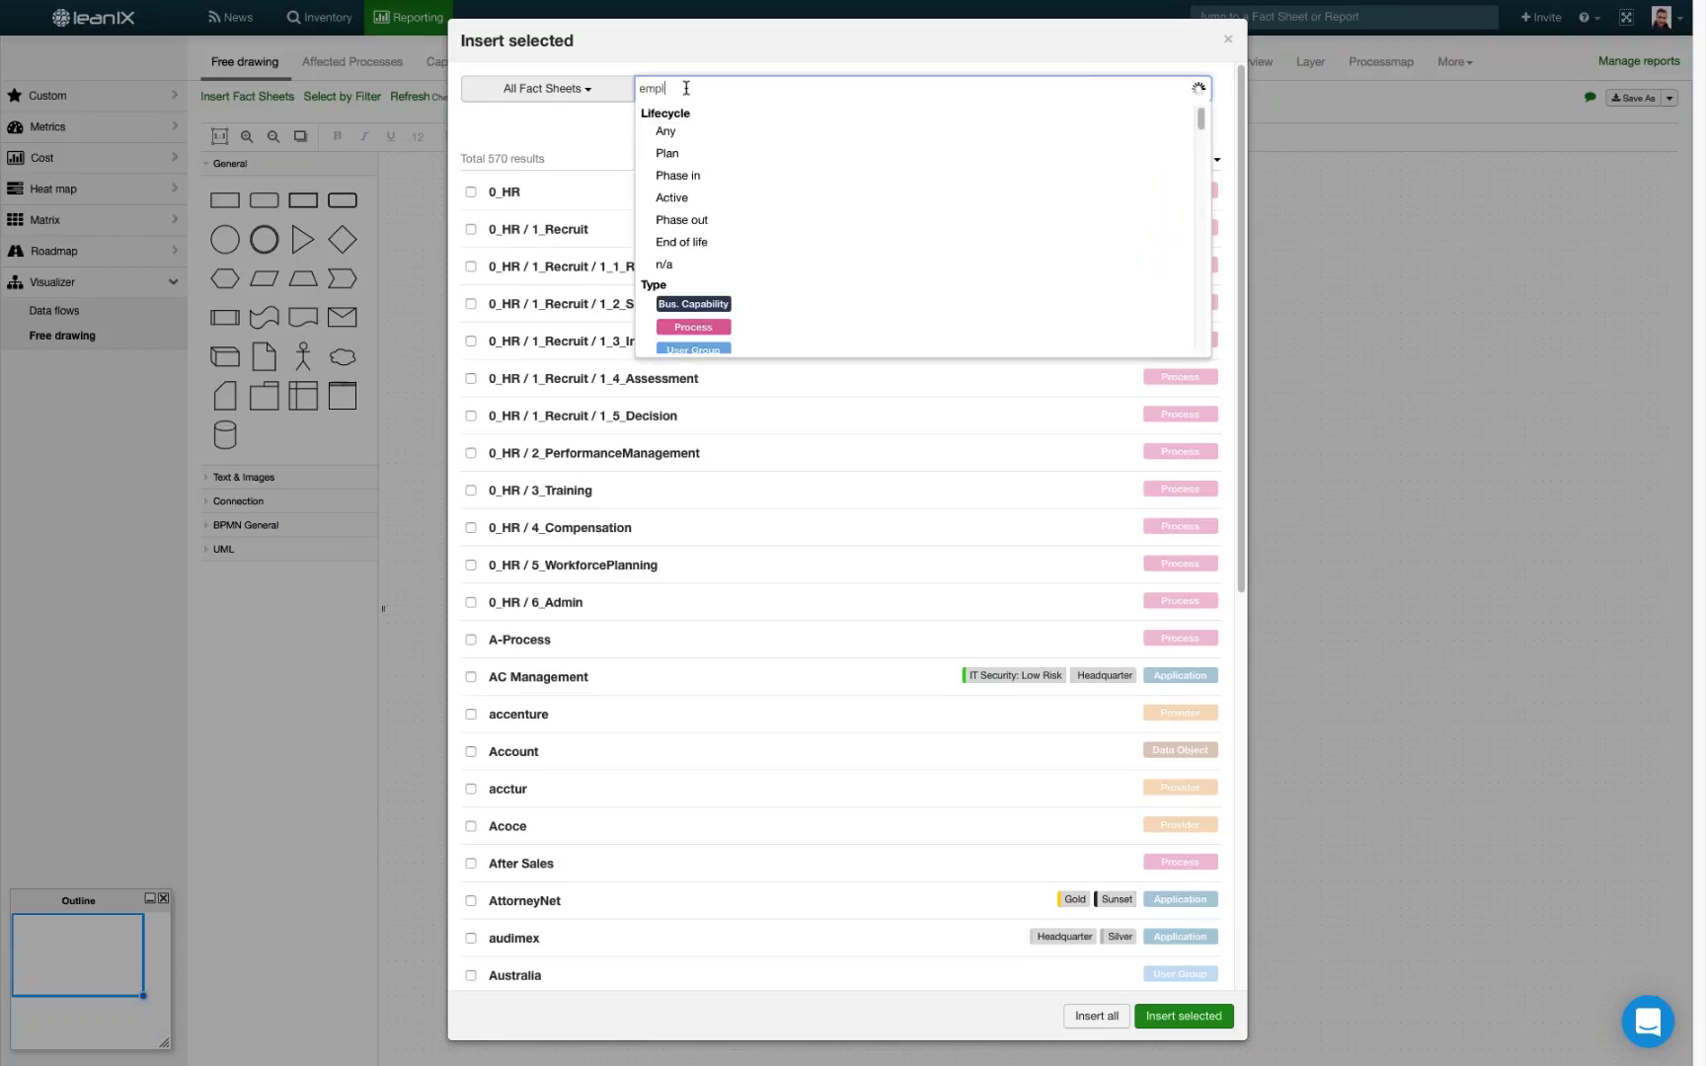
type("oyee")
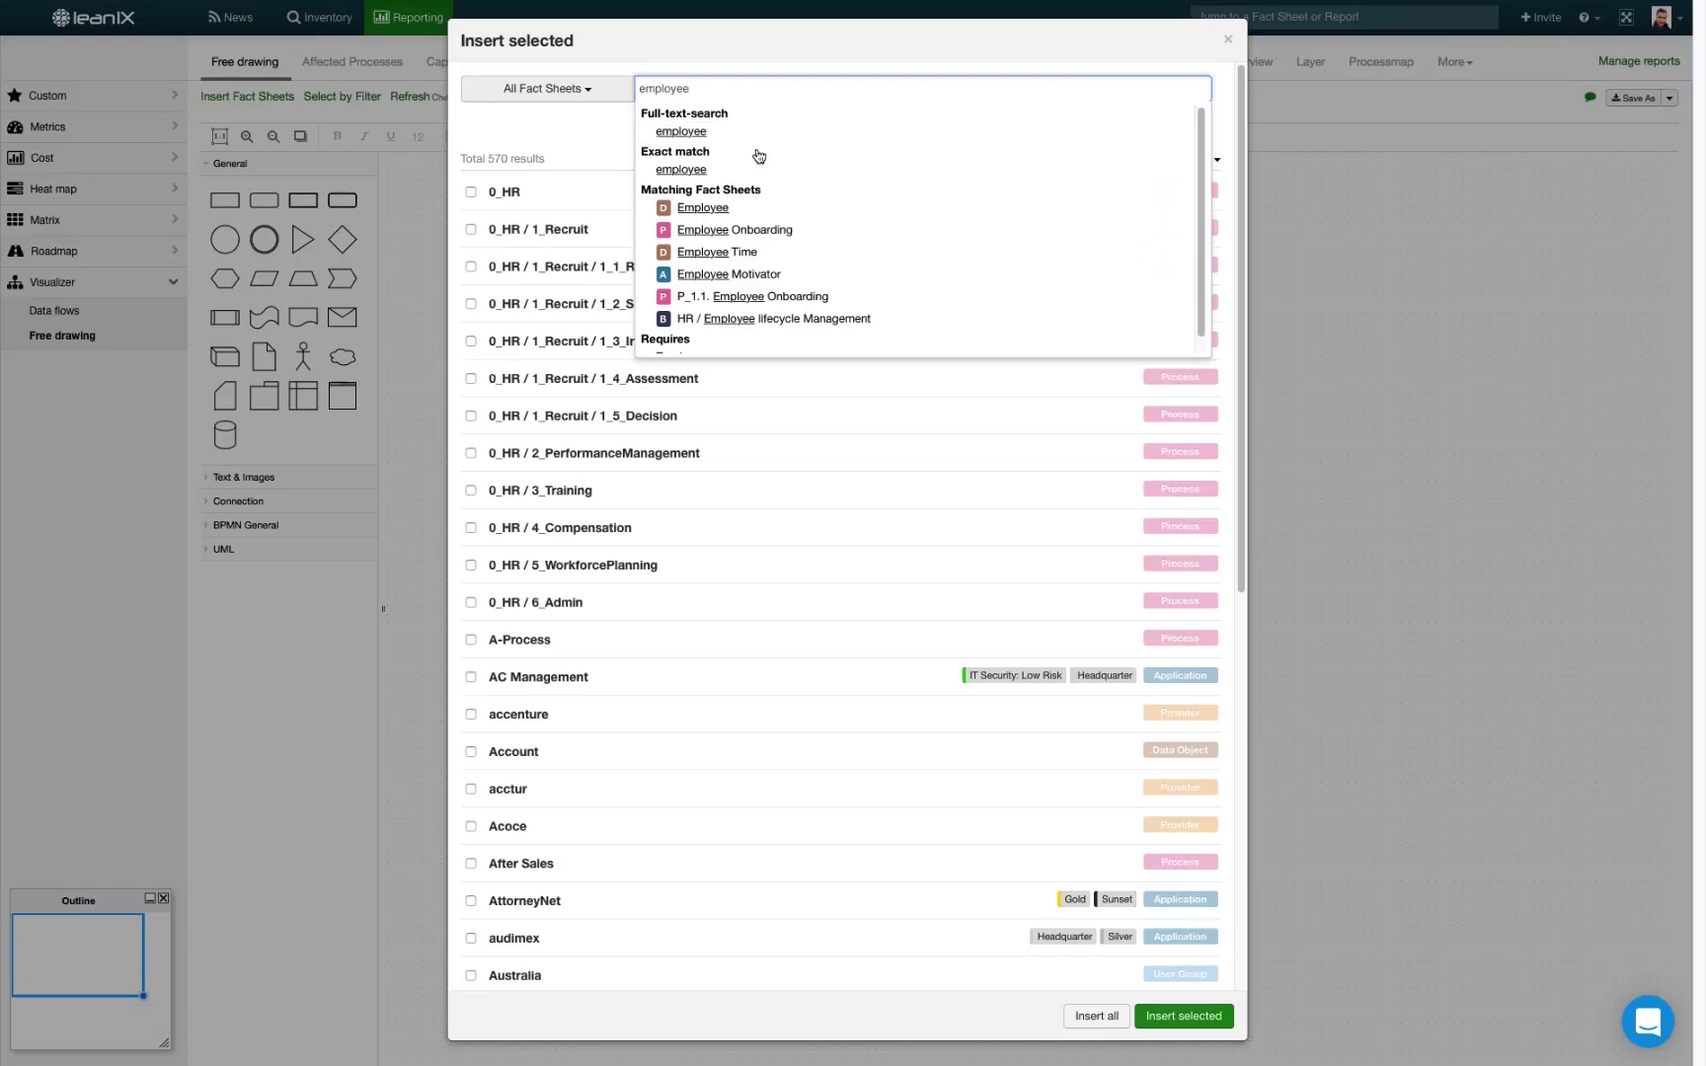
left_click(736, 208)
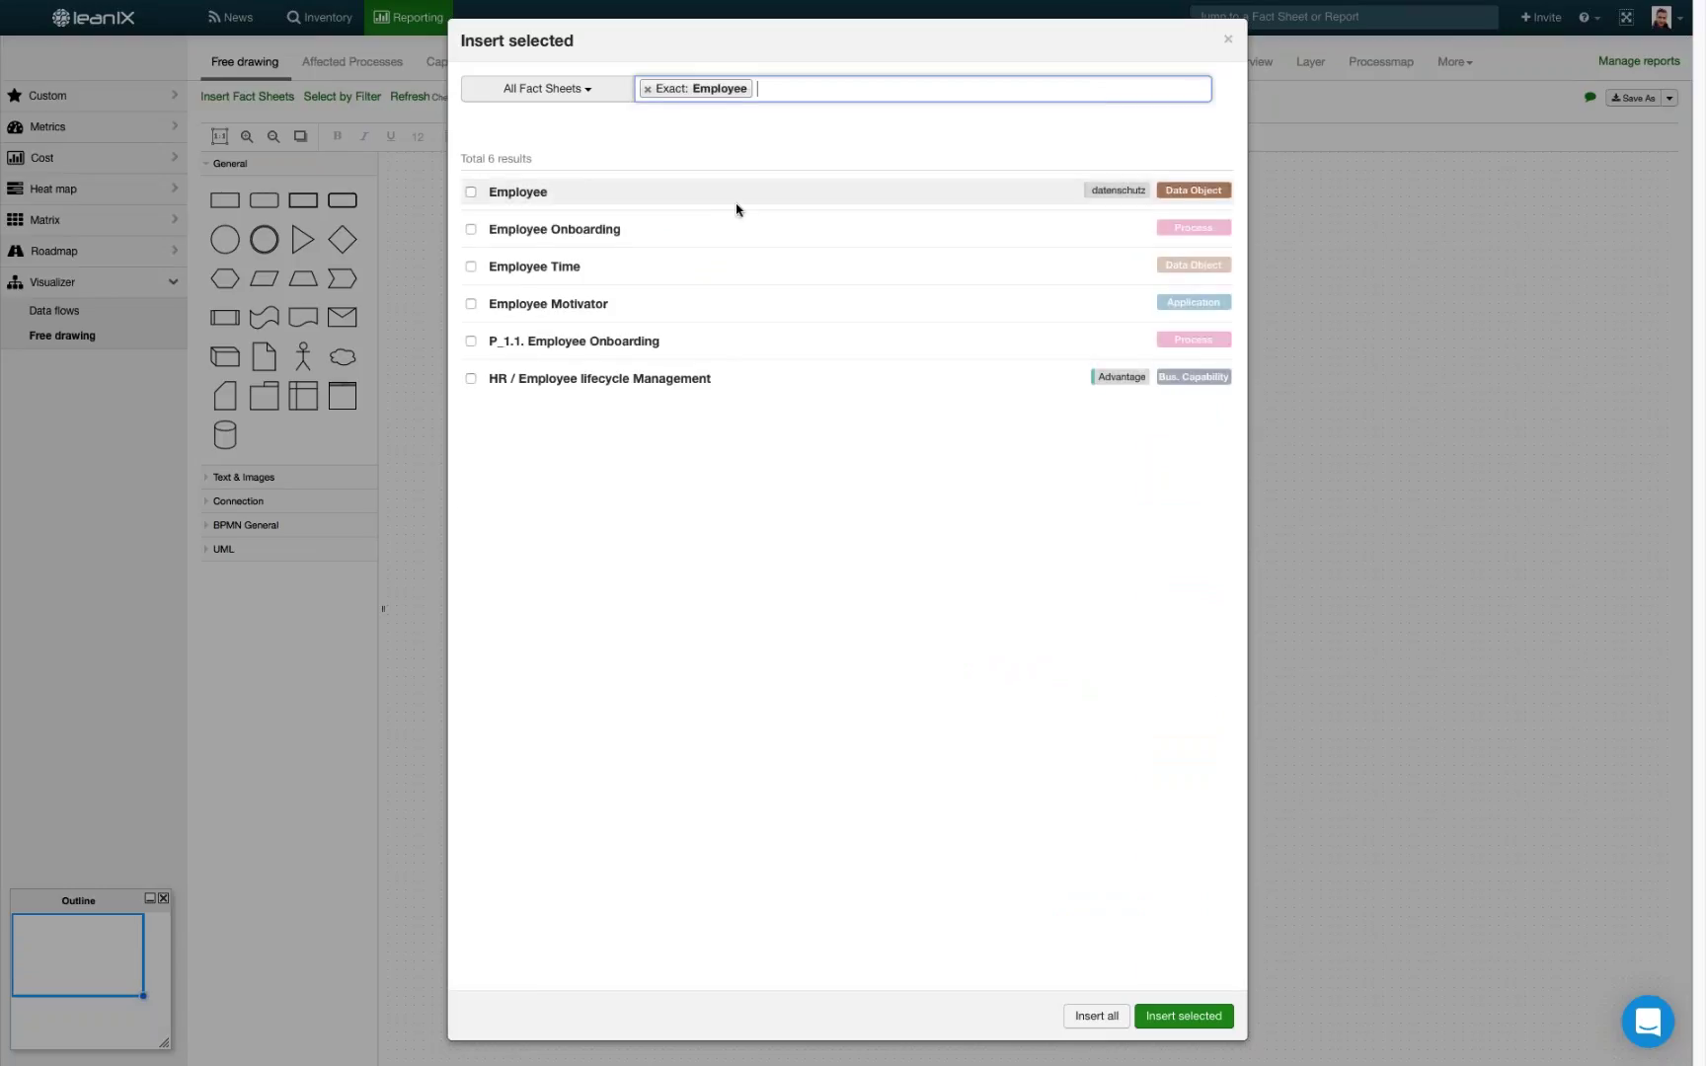
left_click(471, 192)
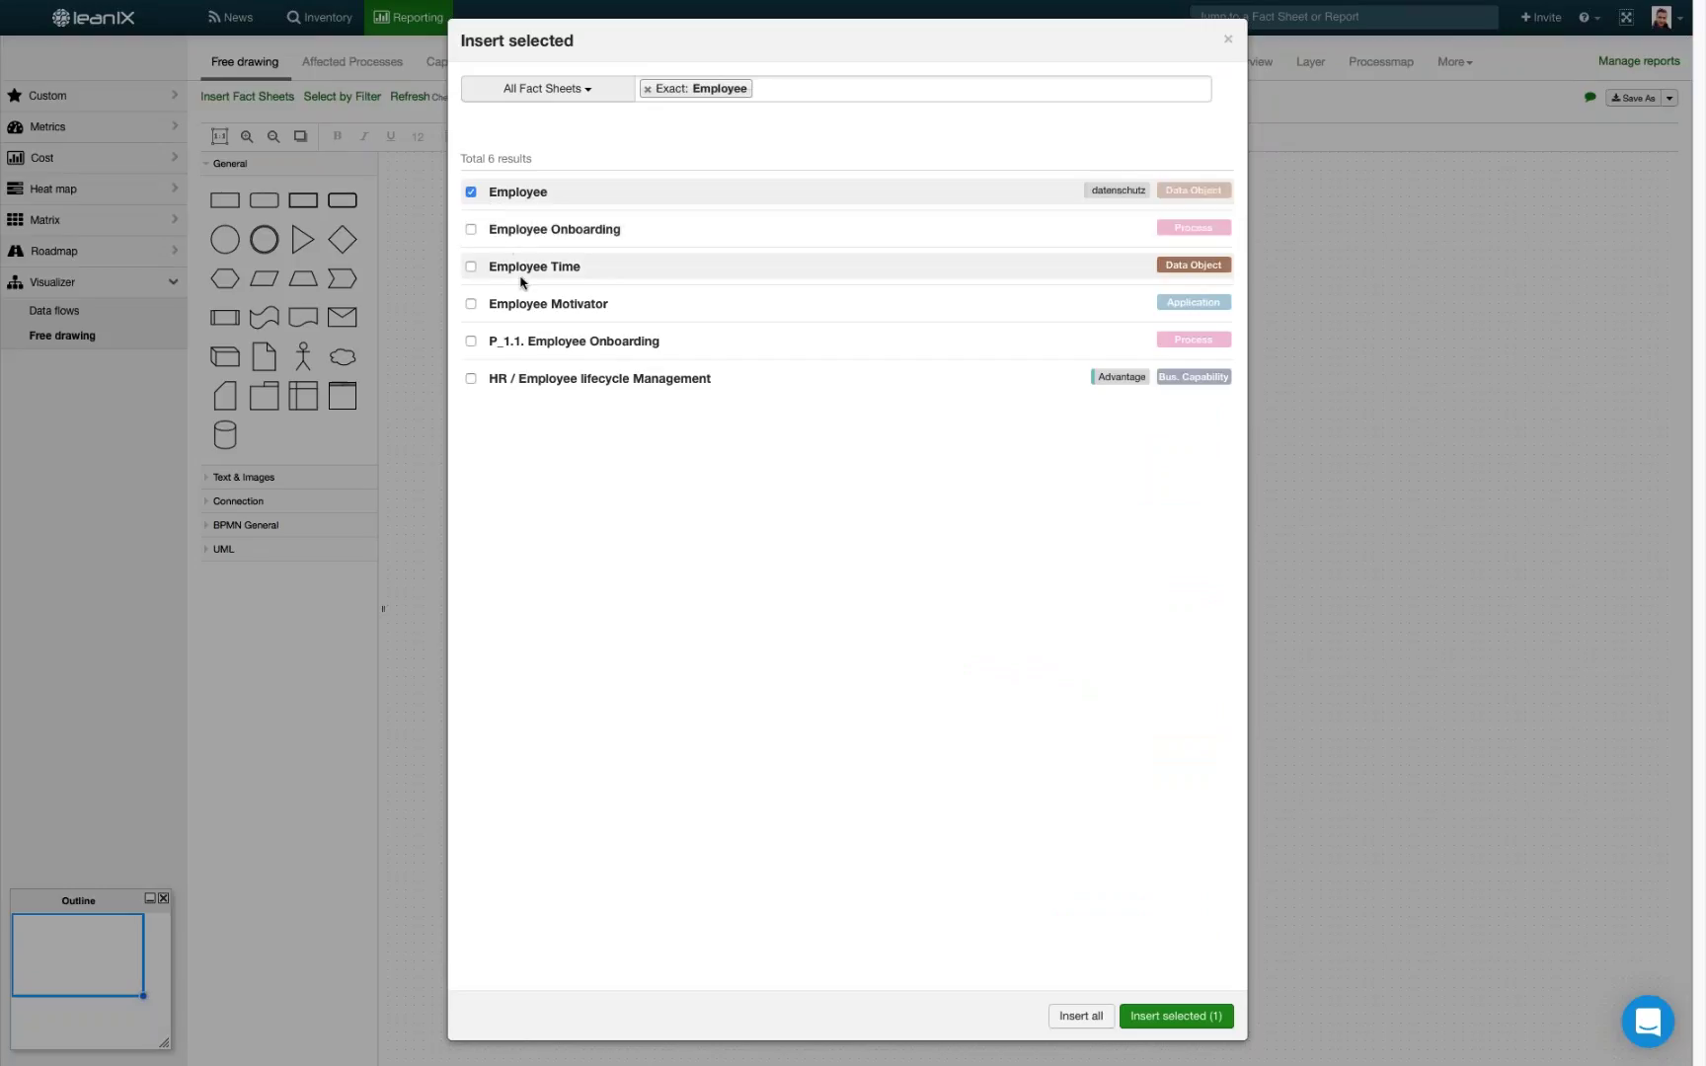
left_click(470, 267)
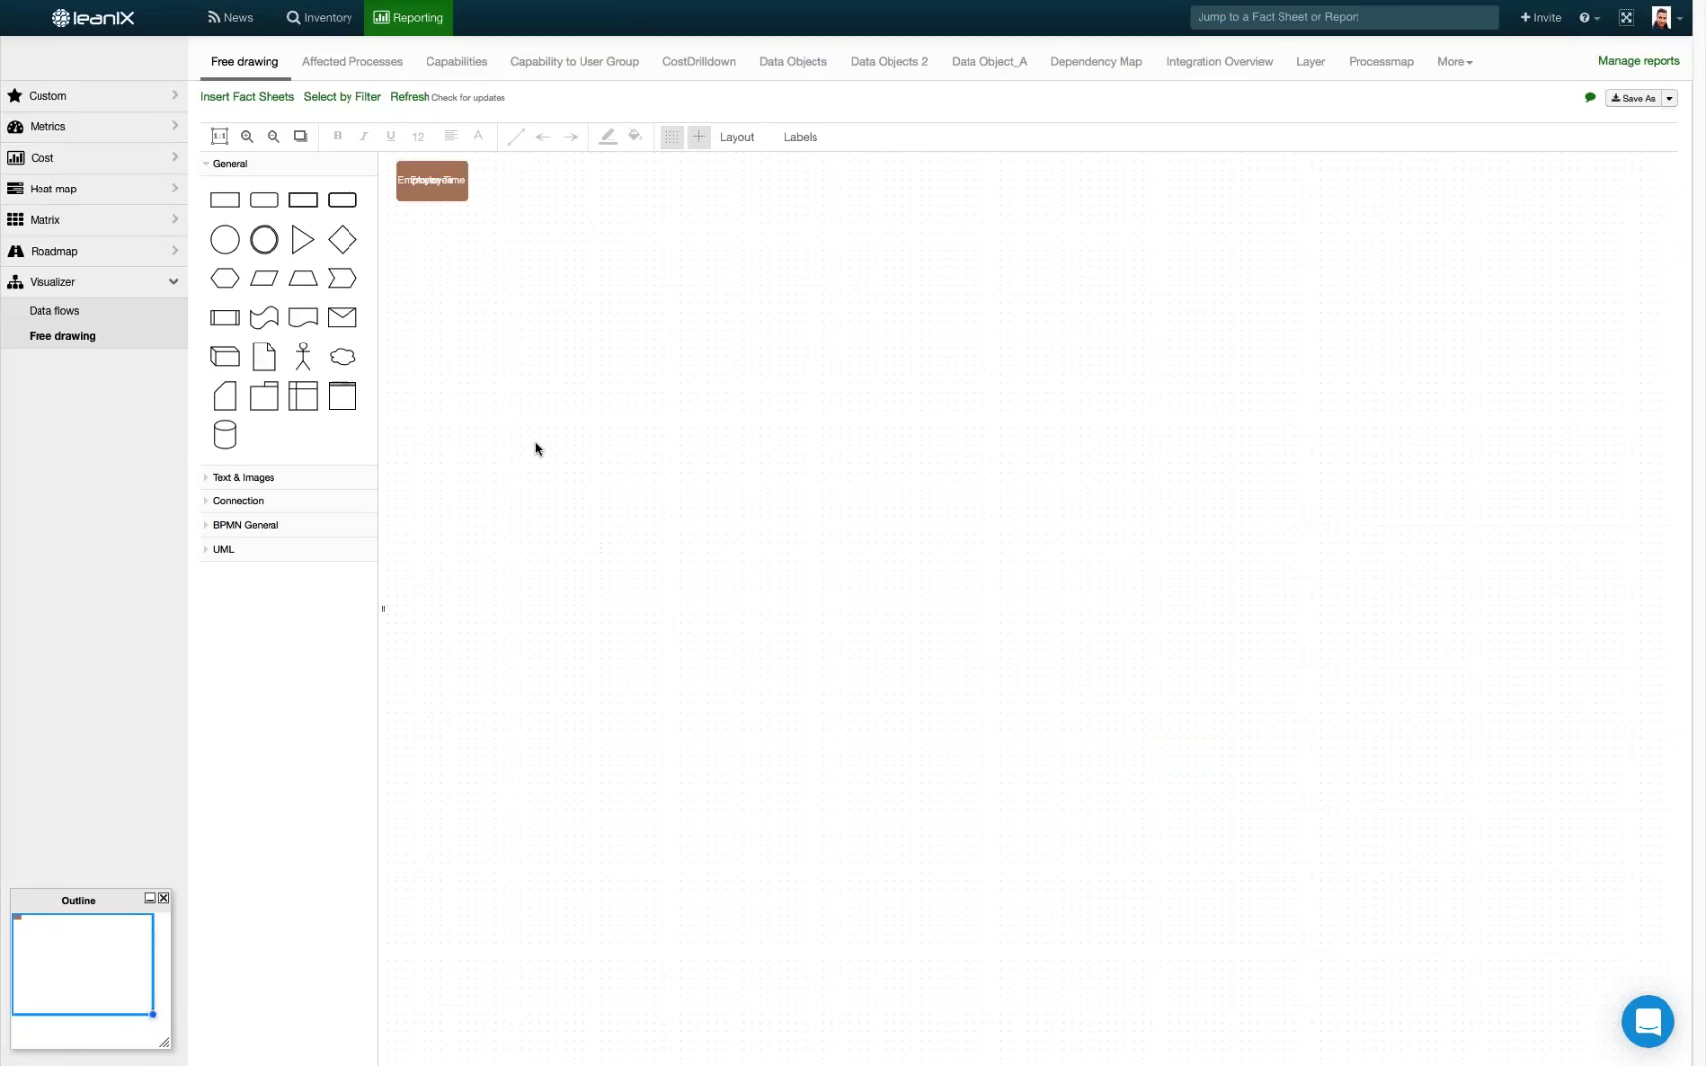
left_click_drag(432, 180, 529, 201)
left_click(659, 515)
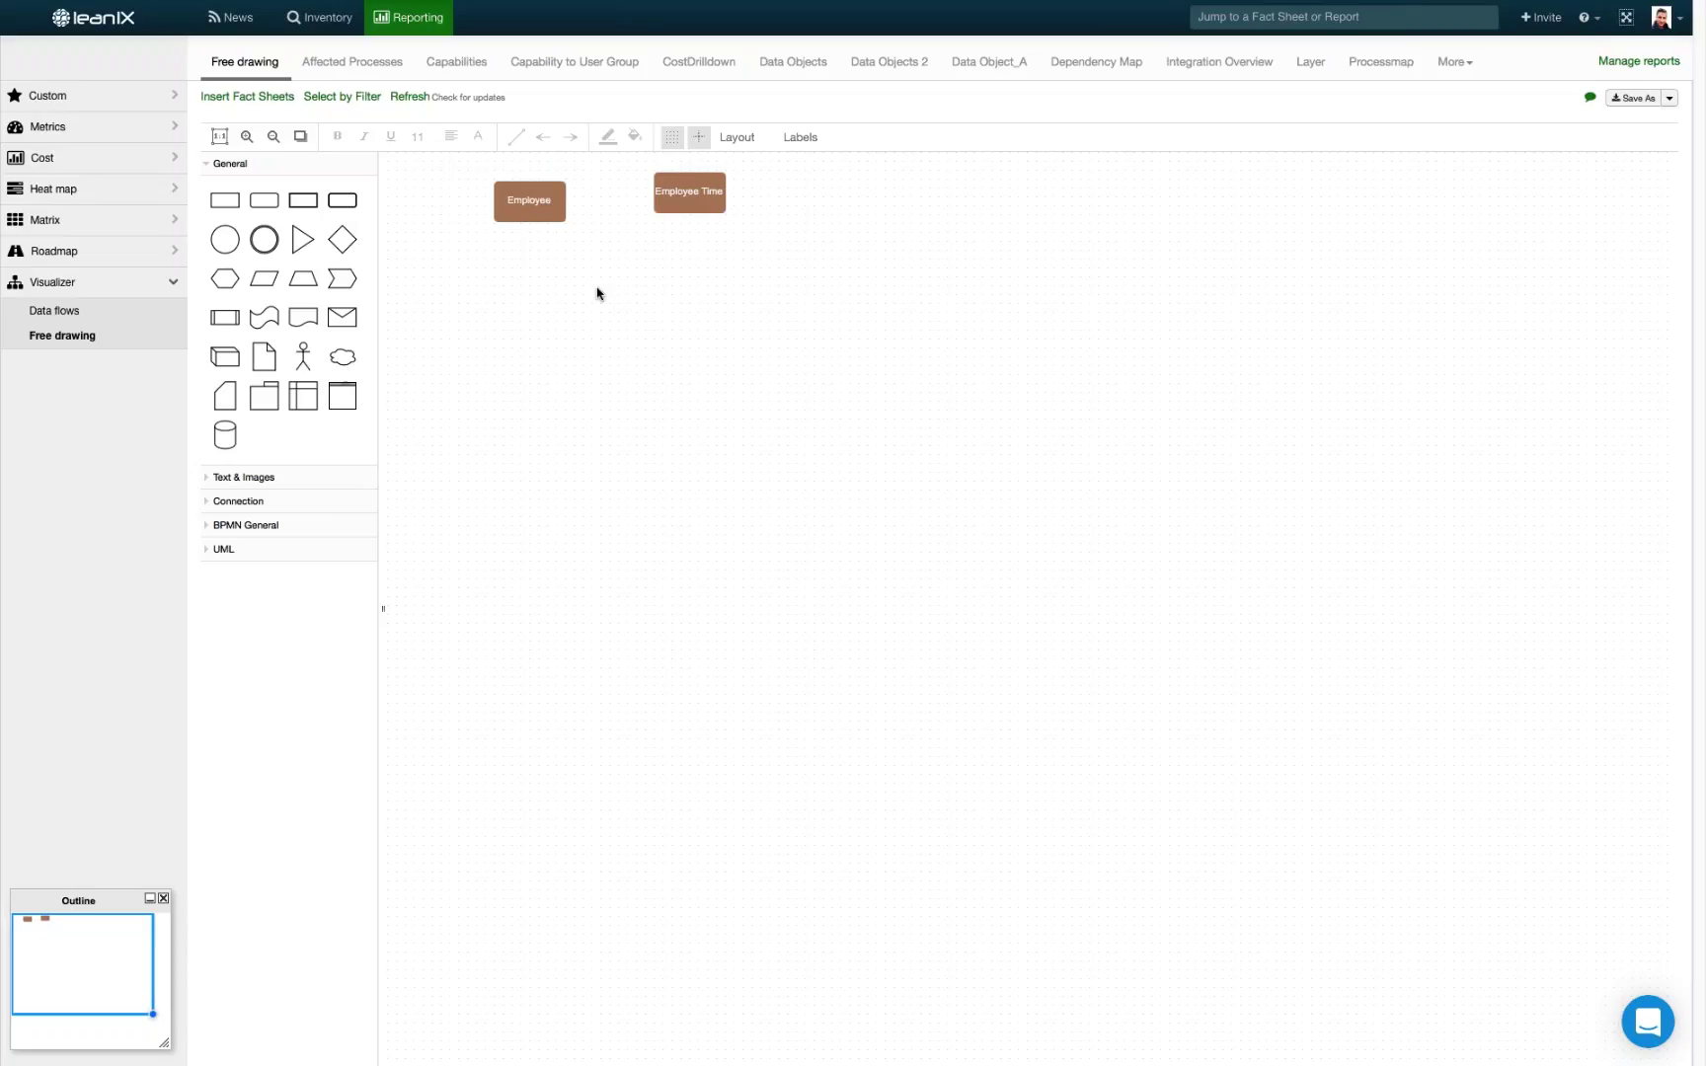
Show the application dependencies of the Employee data object and try to remove the stacked application blocks
right_click(553, 211)
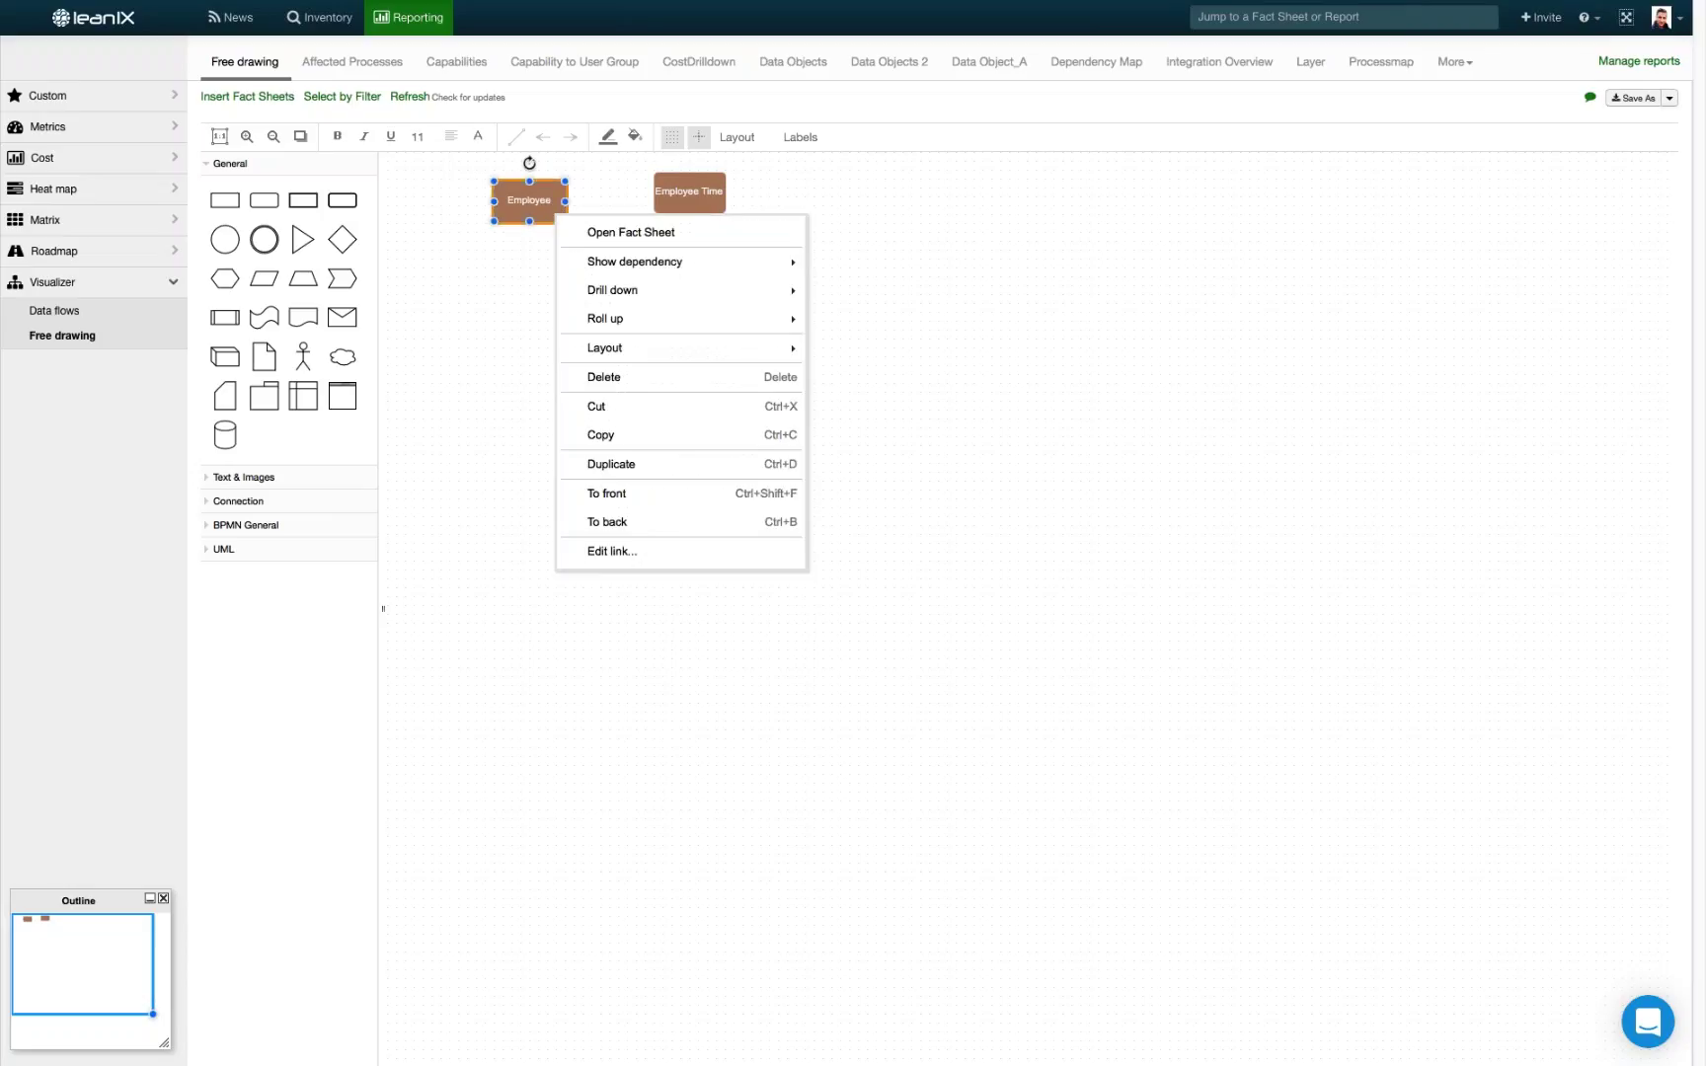
mouse_move(739, 270)
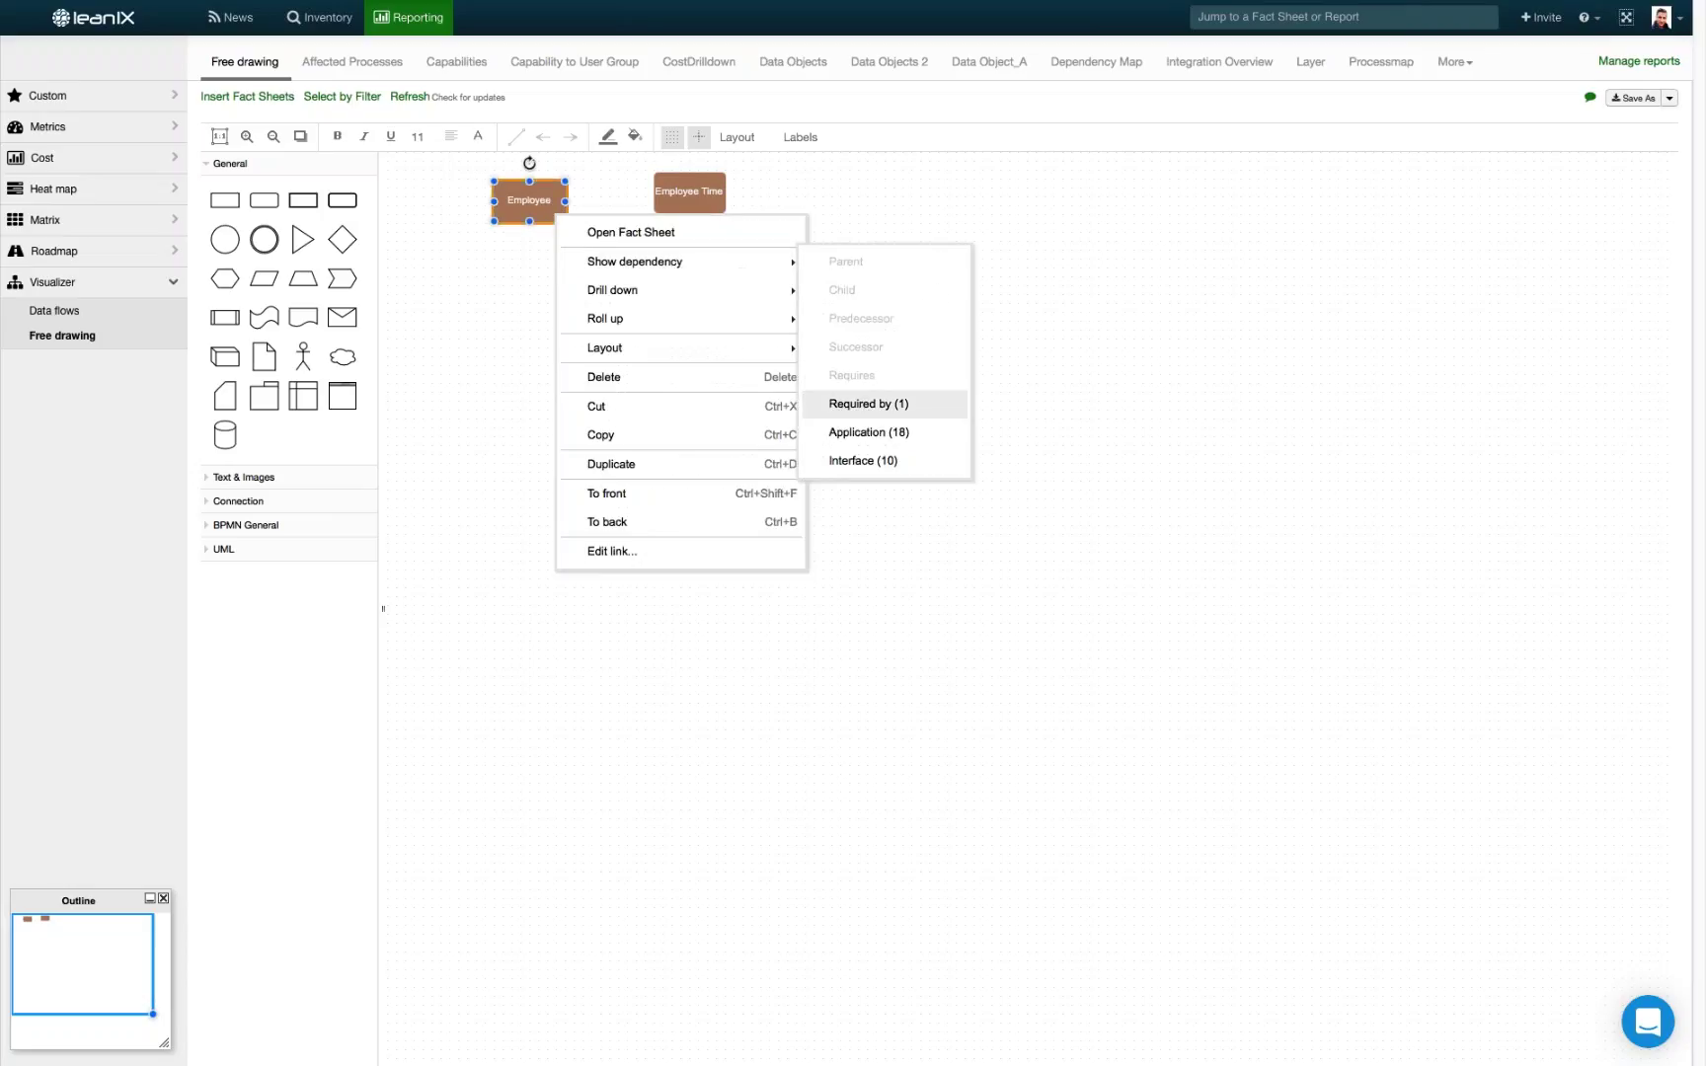
left_click(888, 432)
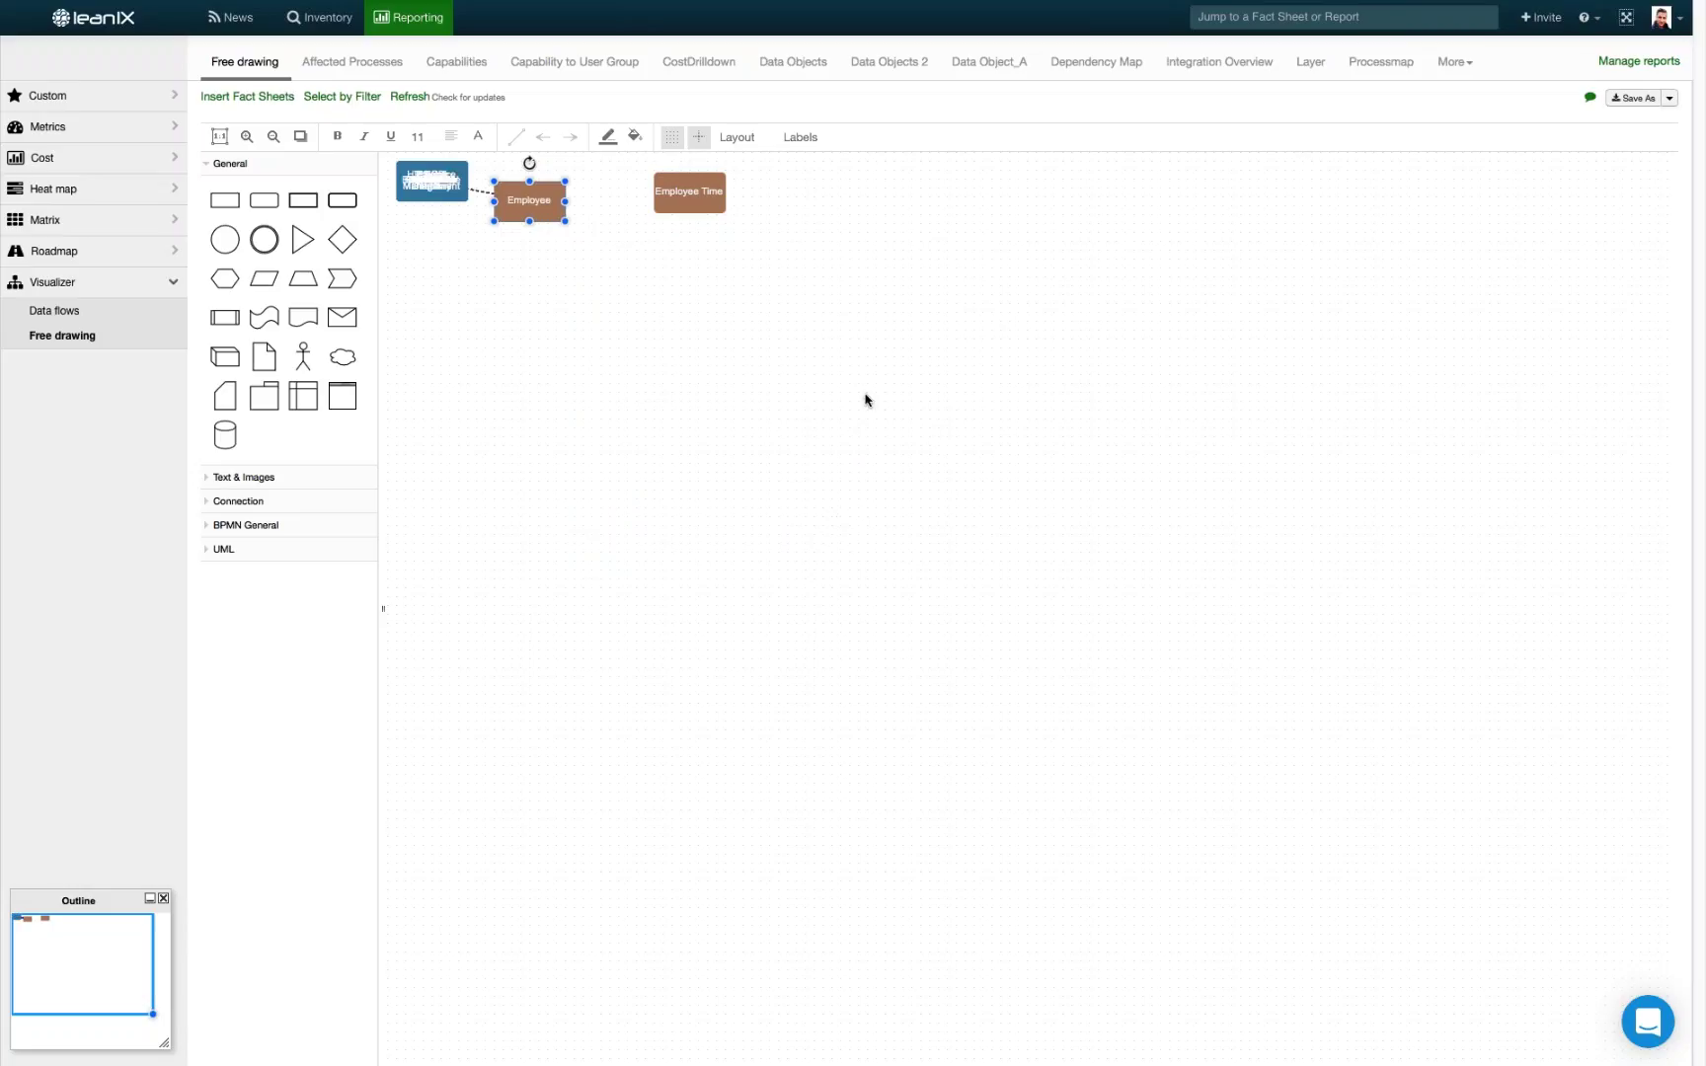
left_click(447, 197)
key("Delete")
Drill down the Employee Time and Employee data objects into the applications that use them
right_click(690, 207)
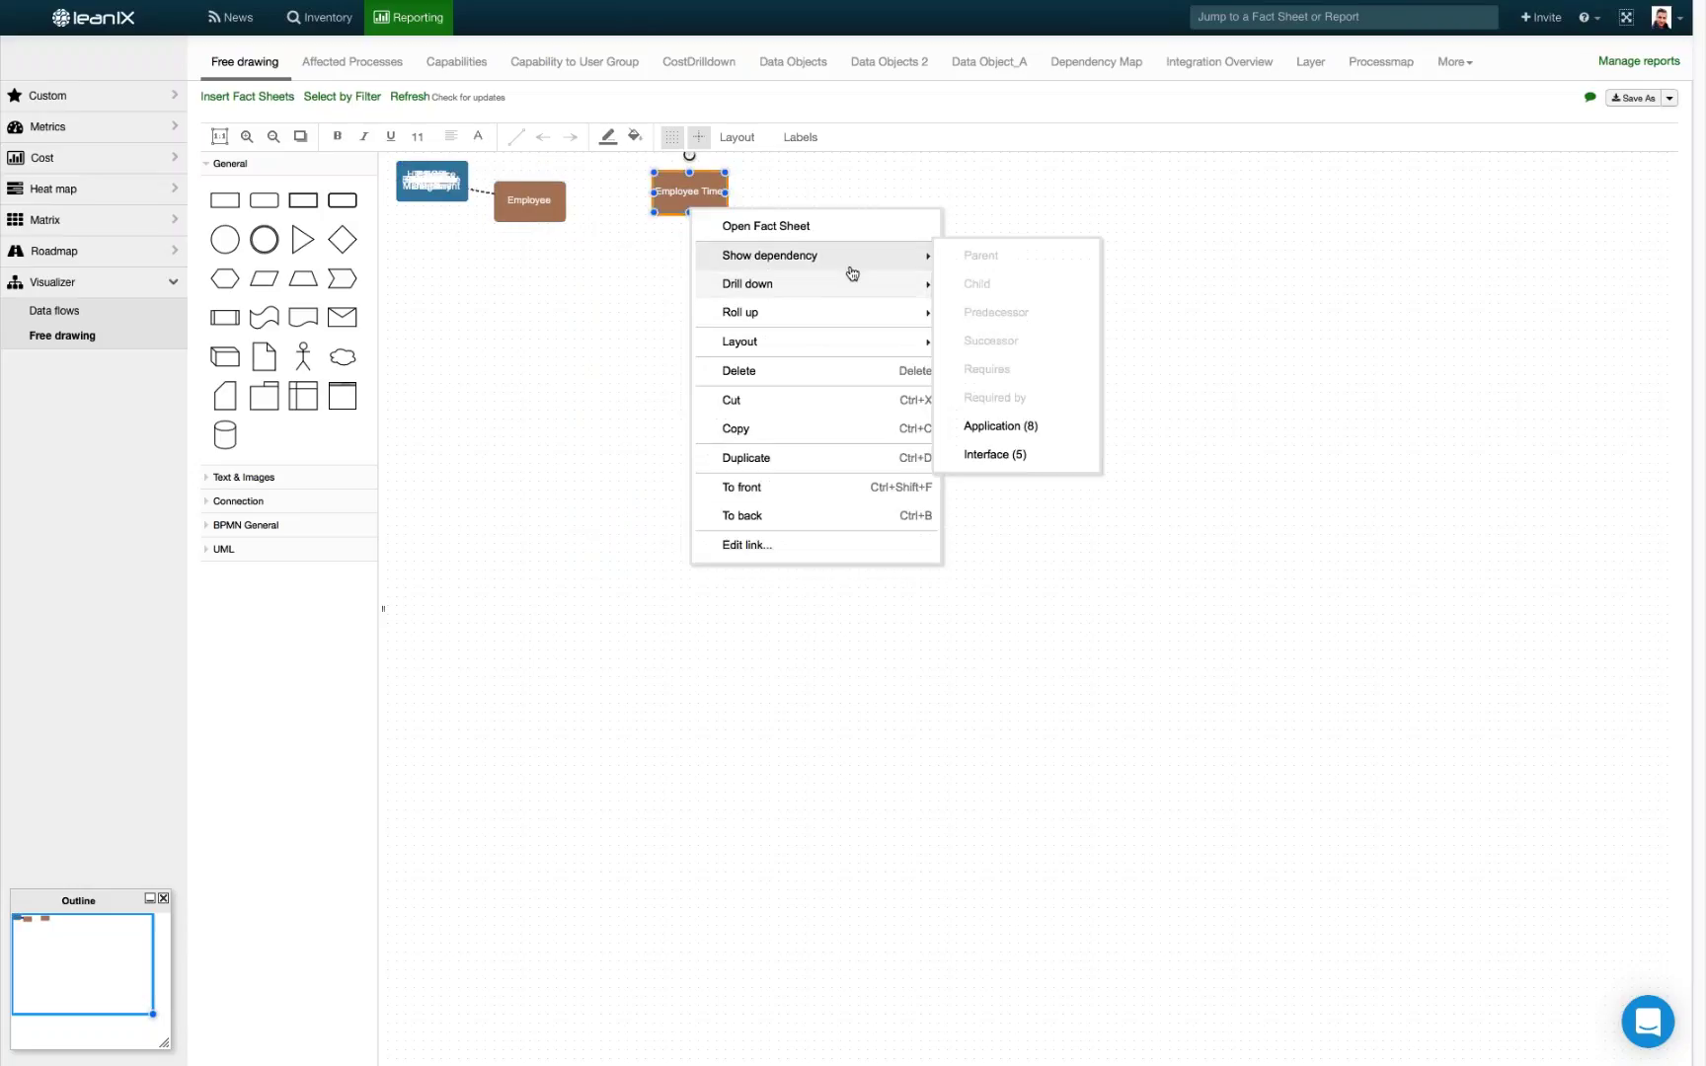
mouse_move(871, 286)
left_click(1028, 426)
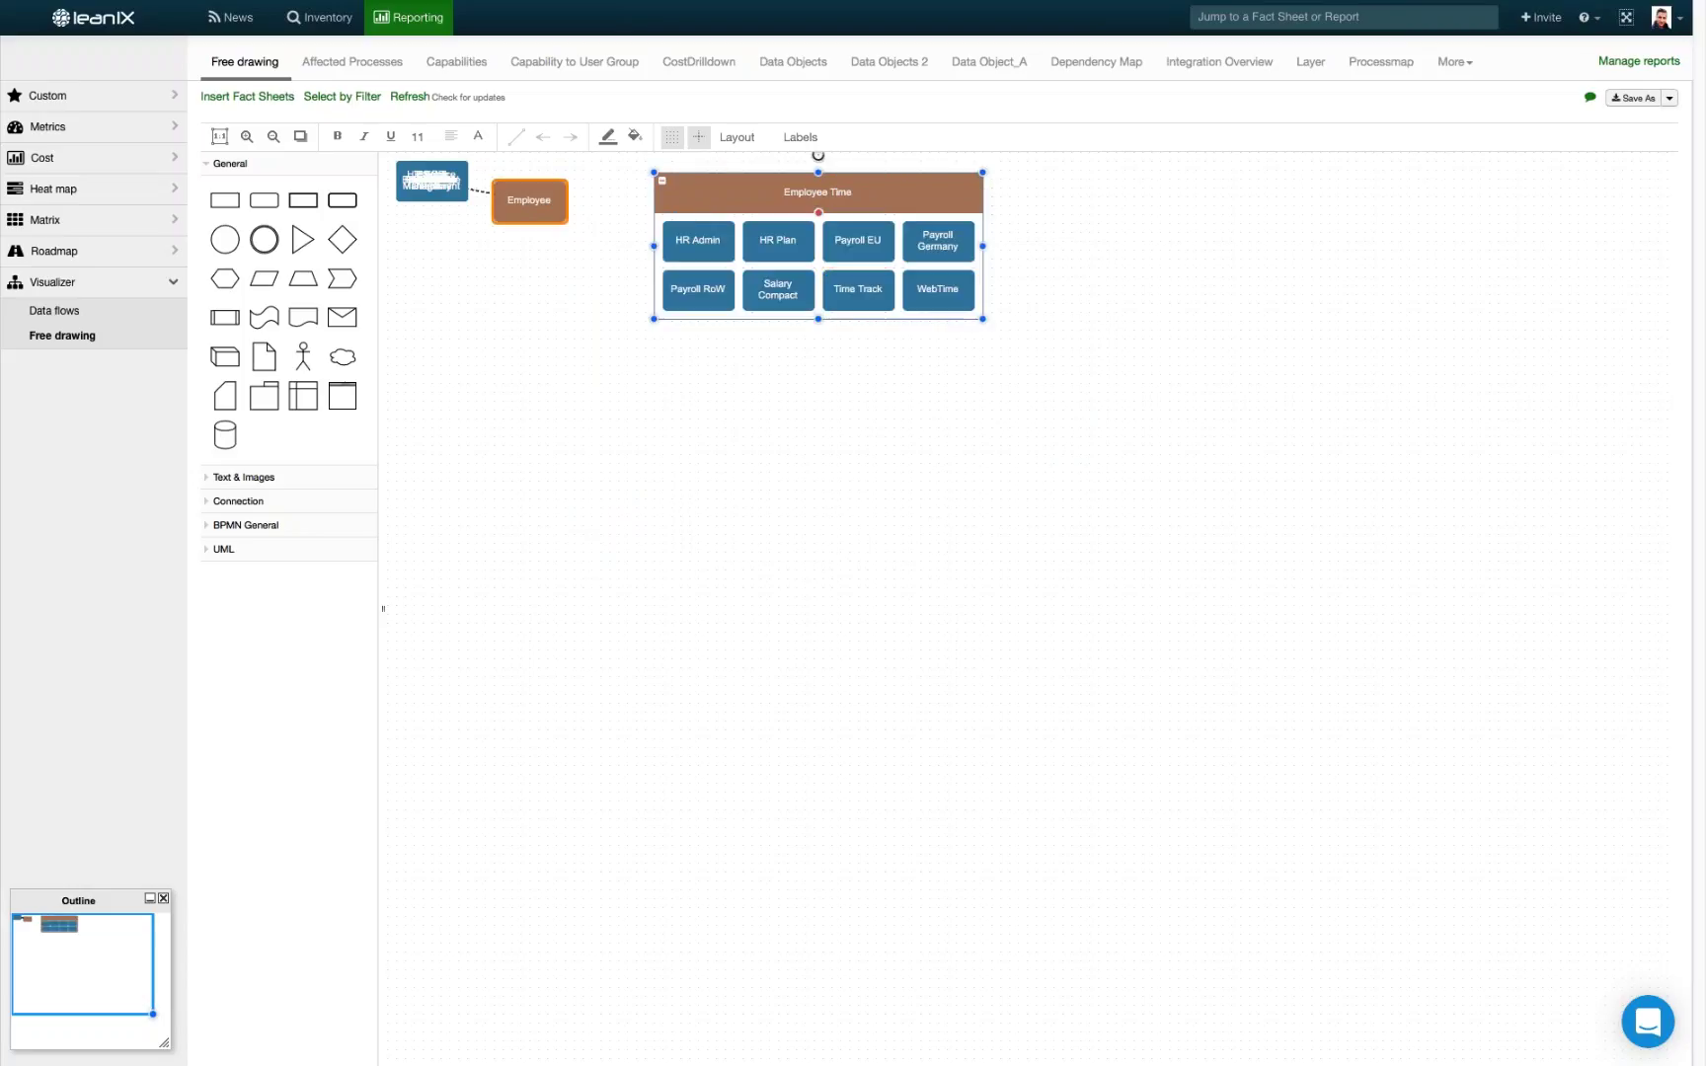
right_click(529, 200)
mouse_move(689, 277)
left_click(816, 416)
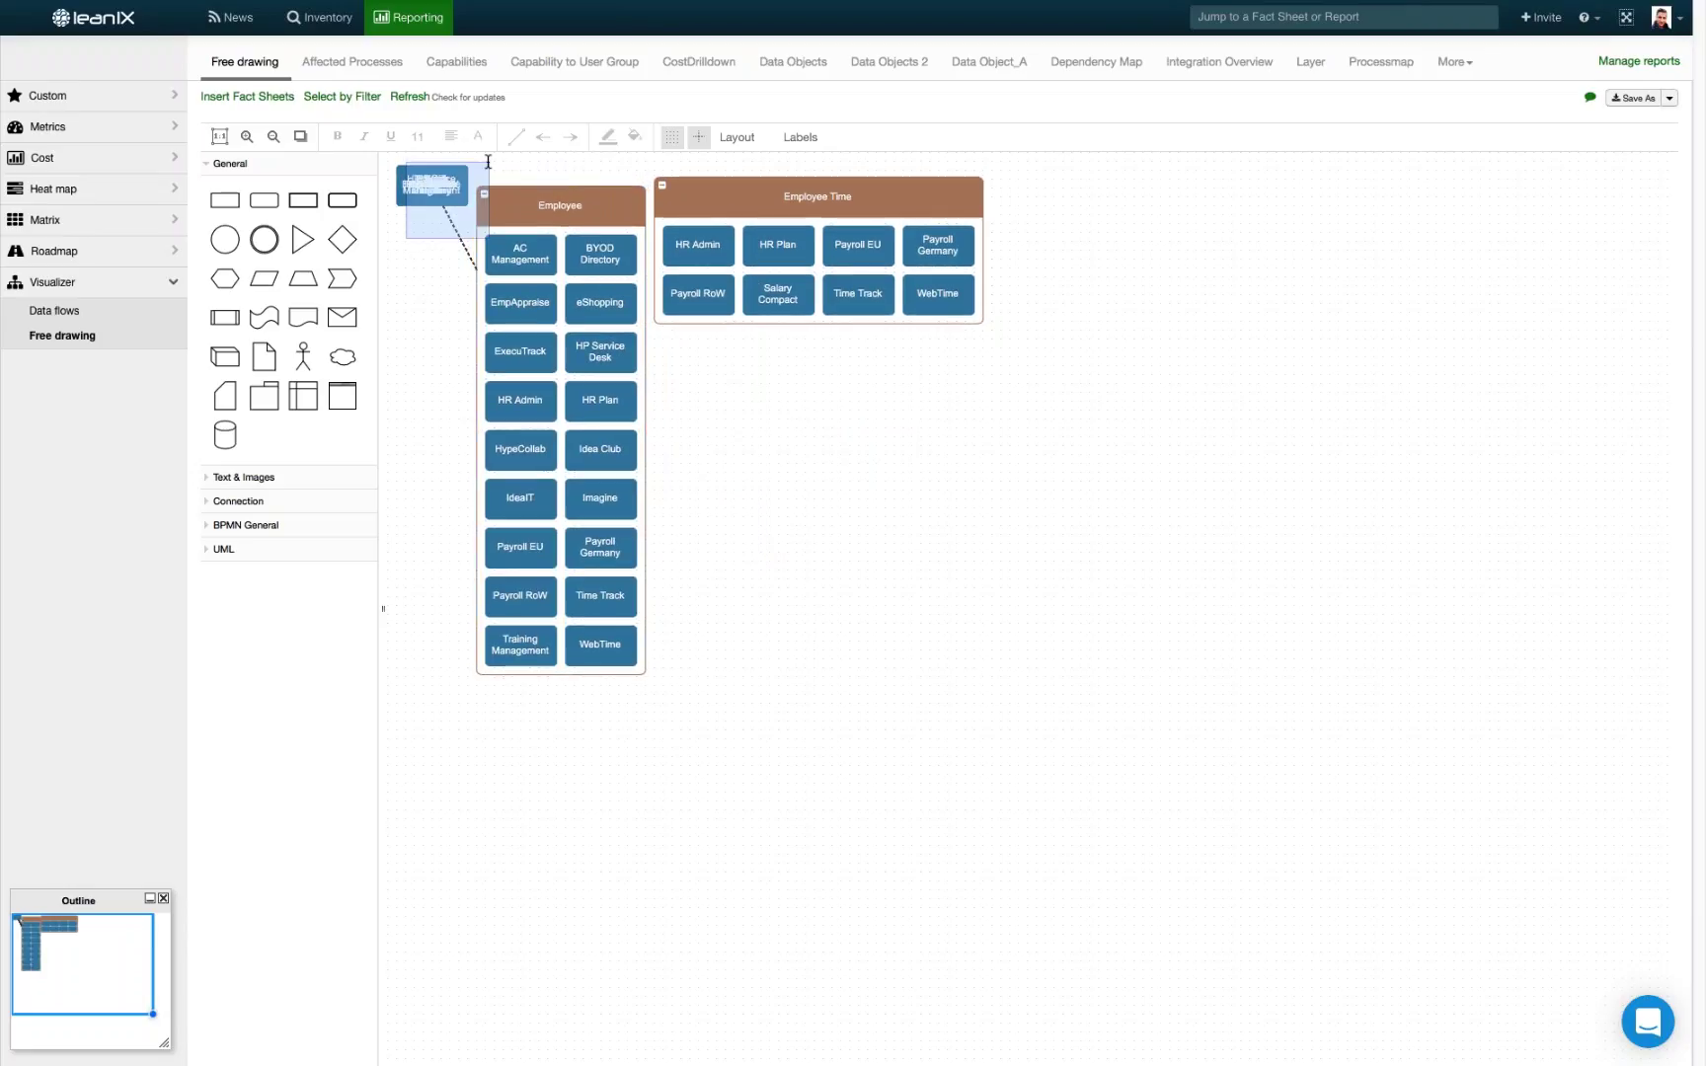
Delete the stacked application dependency blocks beside the Employee group
left_click_drag(383, 217, 510, 187)
left_click_drag(542, 159, 541, 159)
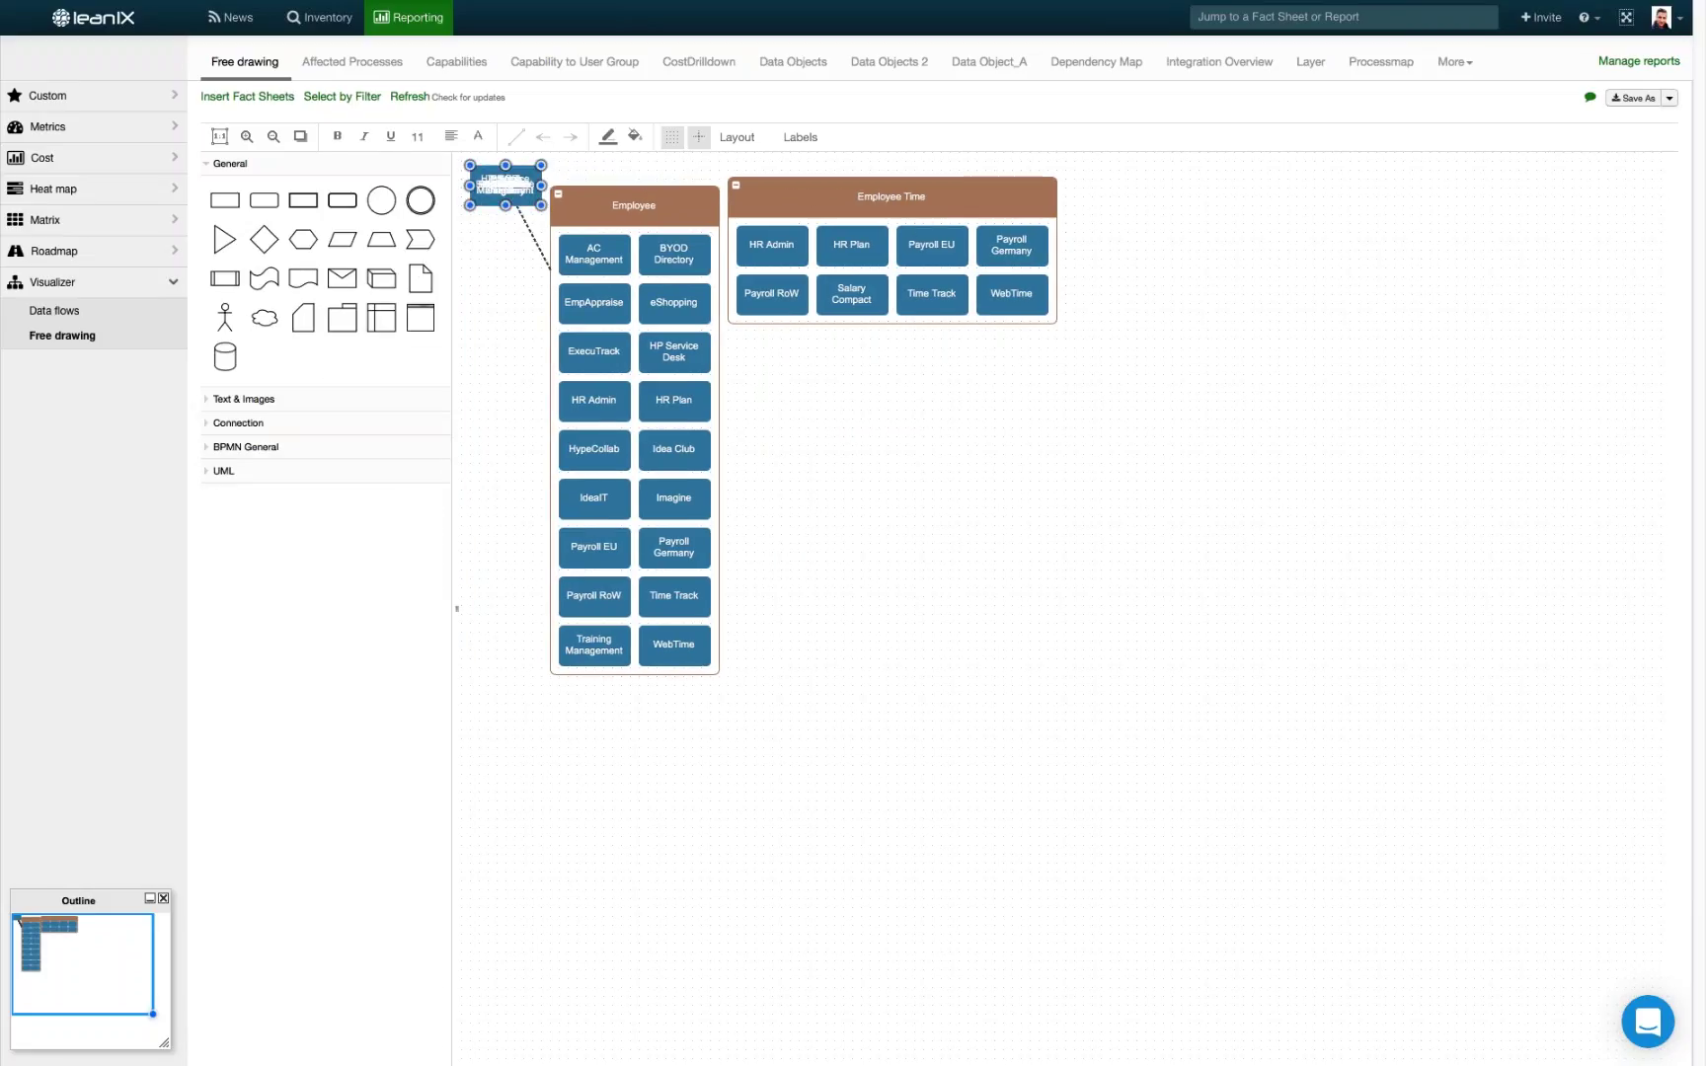
key("Delete")
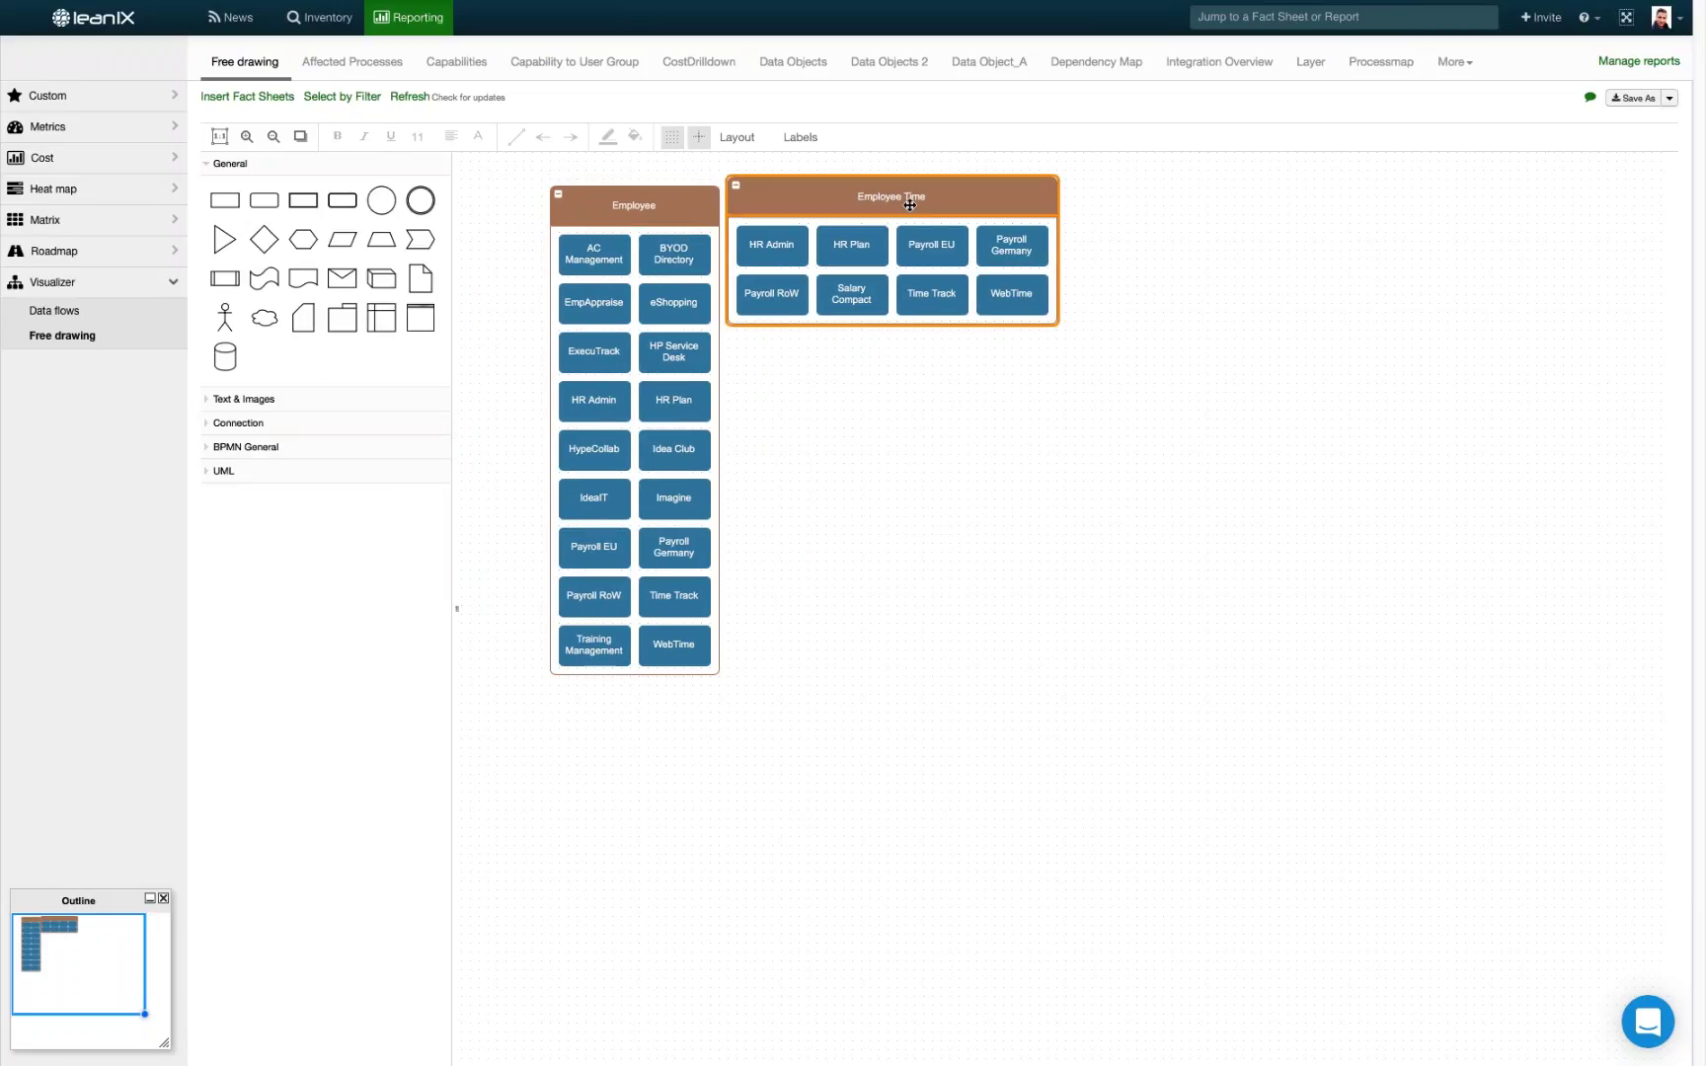
Align the Employee Time group with the Employee group and resize it to a similar height with two columns of applications
left_click_drag(910, 204, 919, 212)
left_click_drag(900, 333, 899, 681)
left_click_drag(1065, 434, 902, 438)
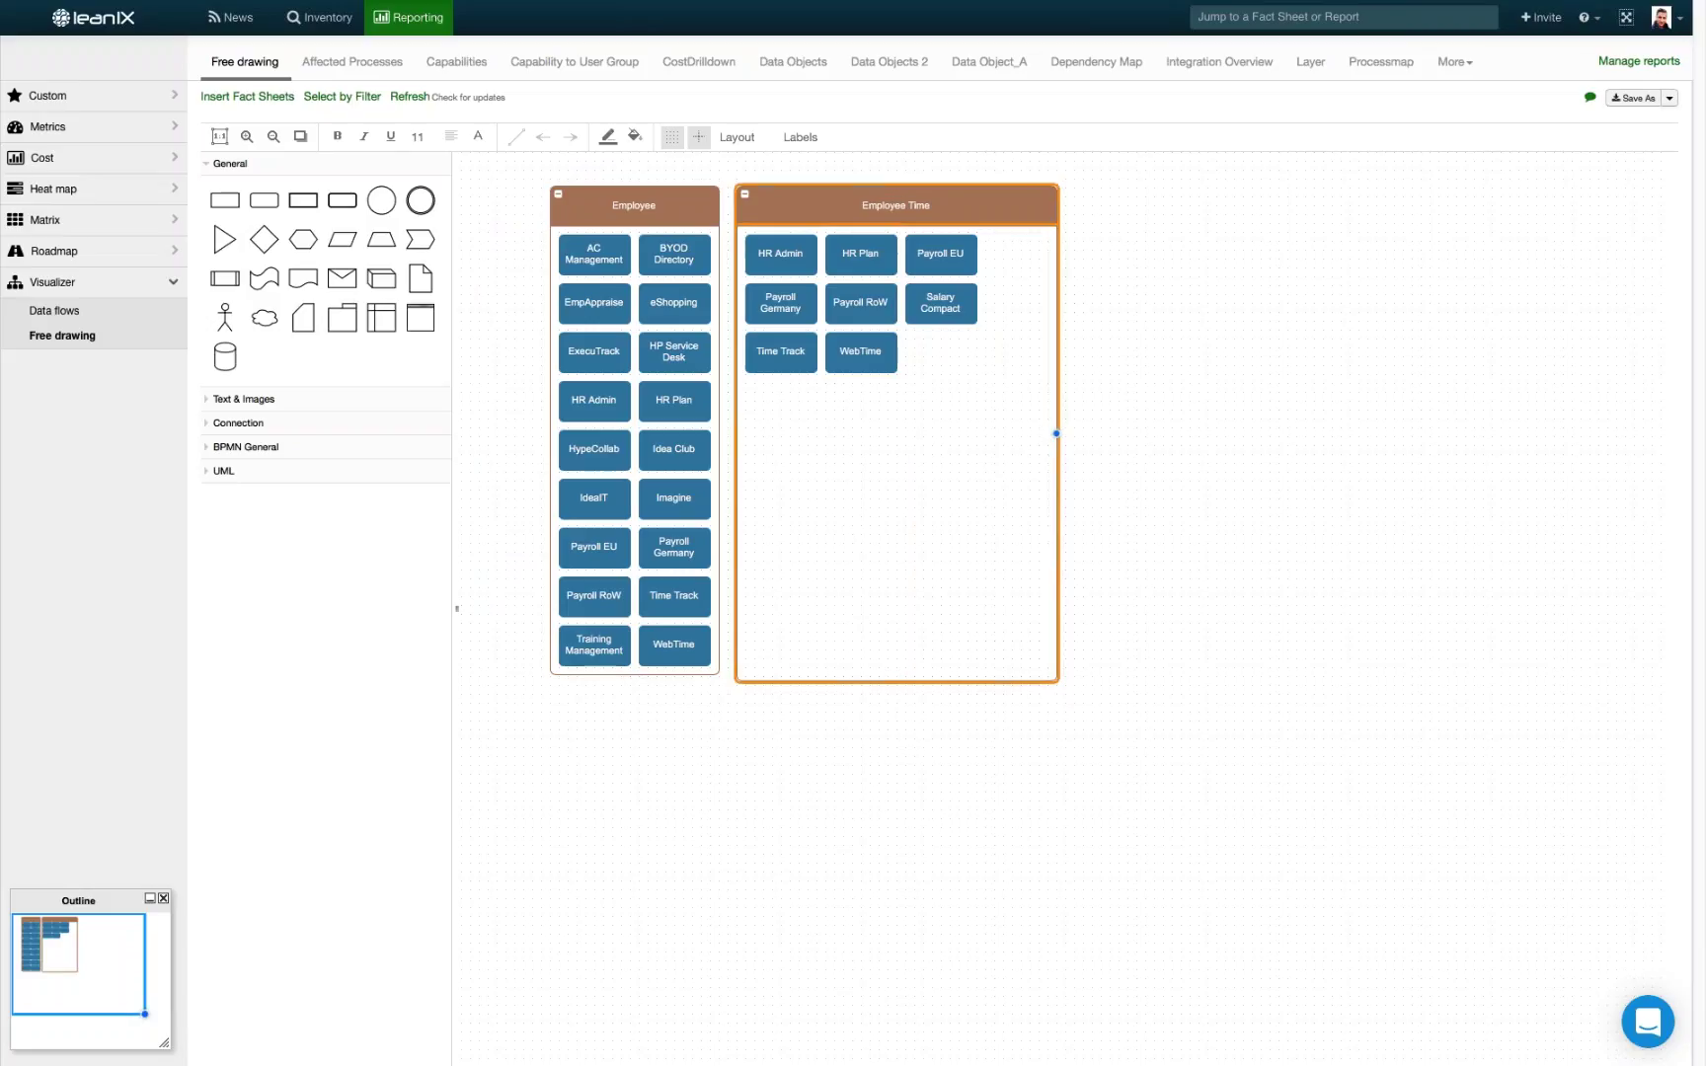
left_click_drag(1055, 433, 914, 434)
left_click(1102, 482)
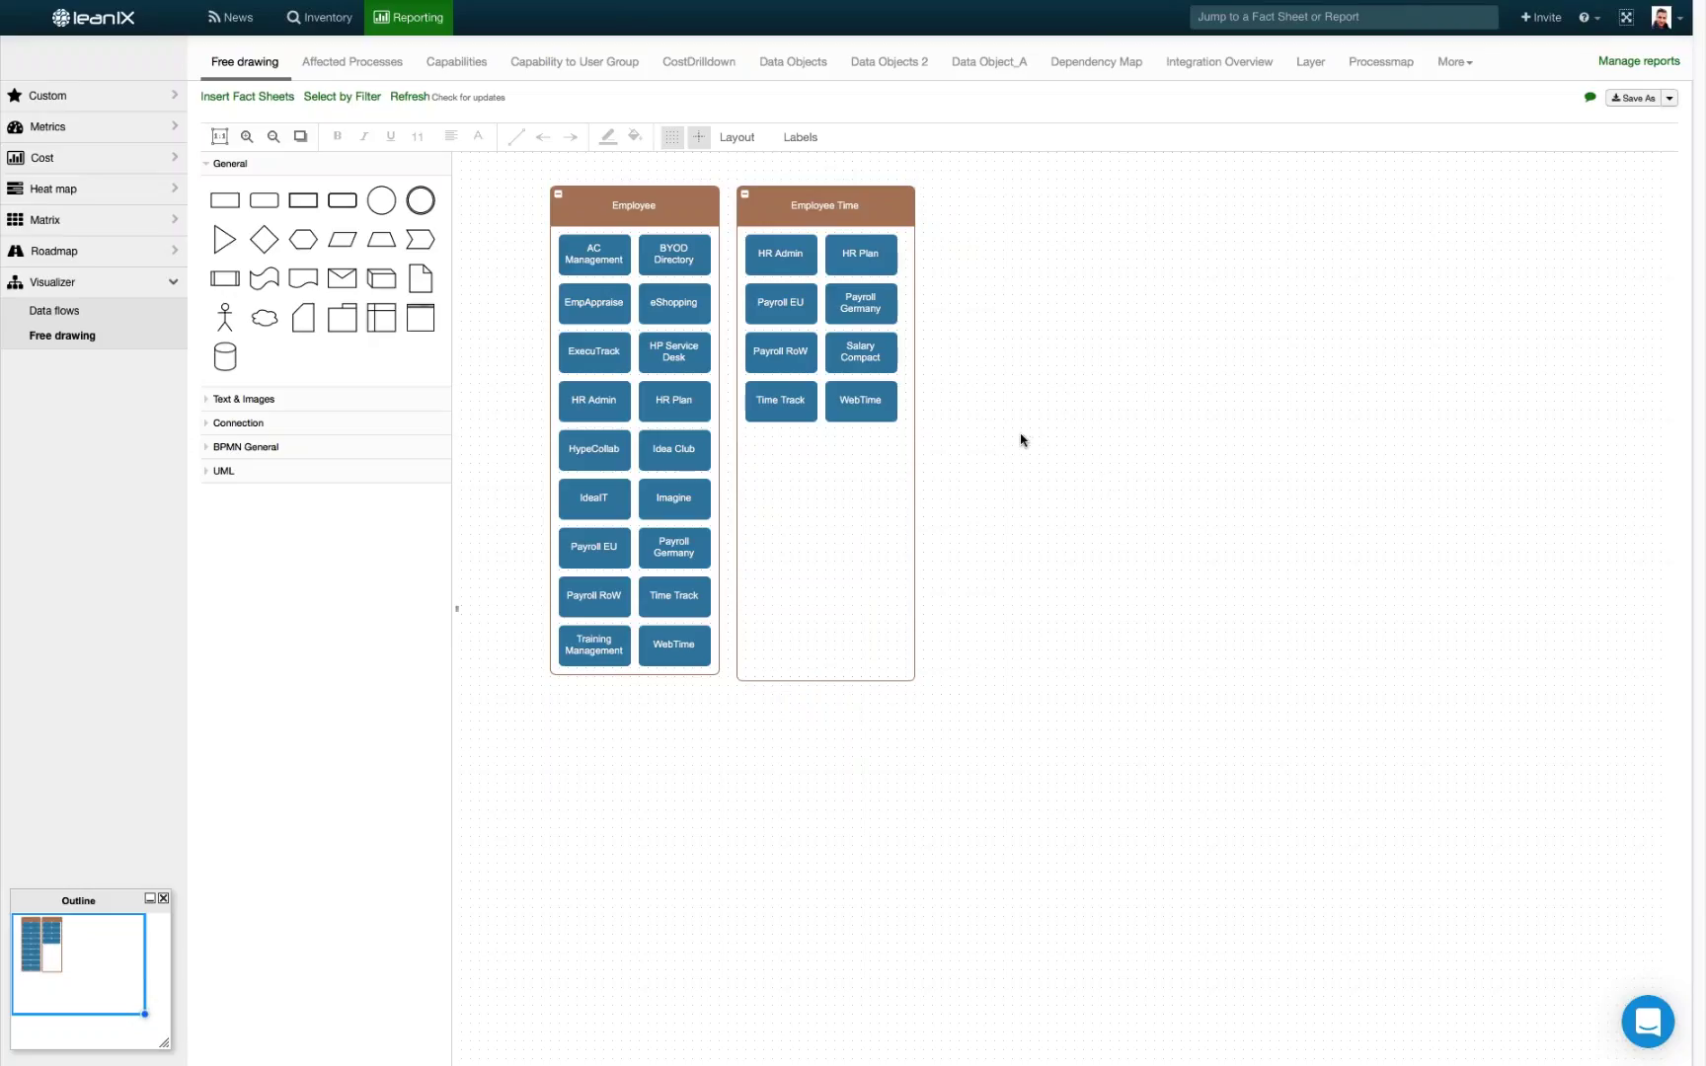
Open the fact sheet of the Employee data object from the drawing
right_click(662, 197)
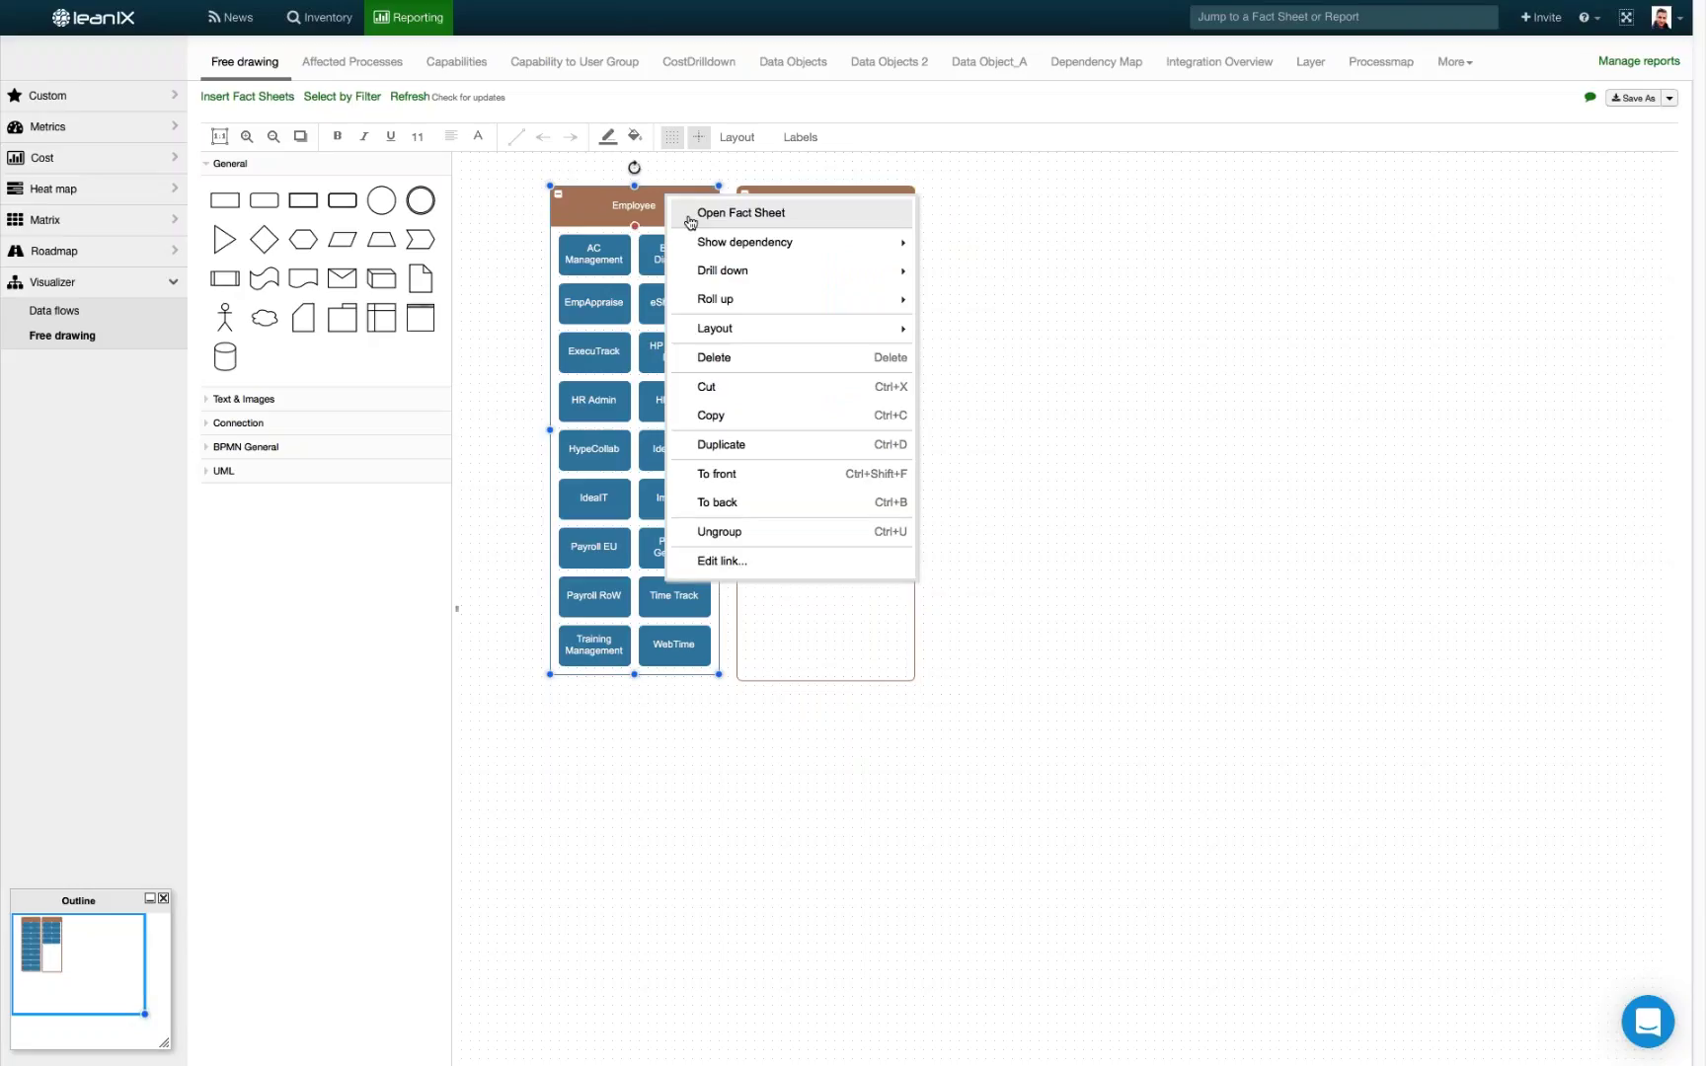
left_click(713, 219)
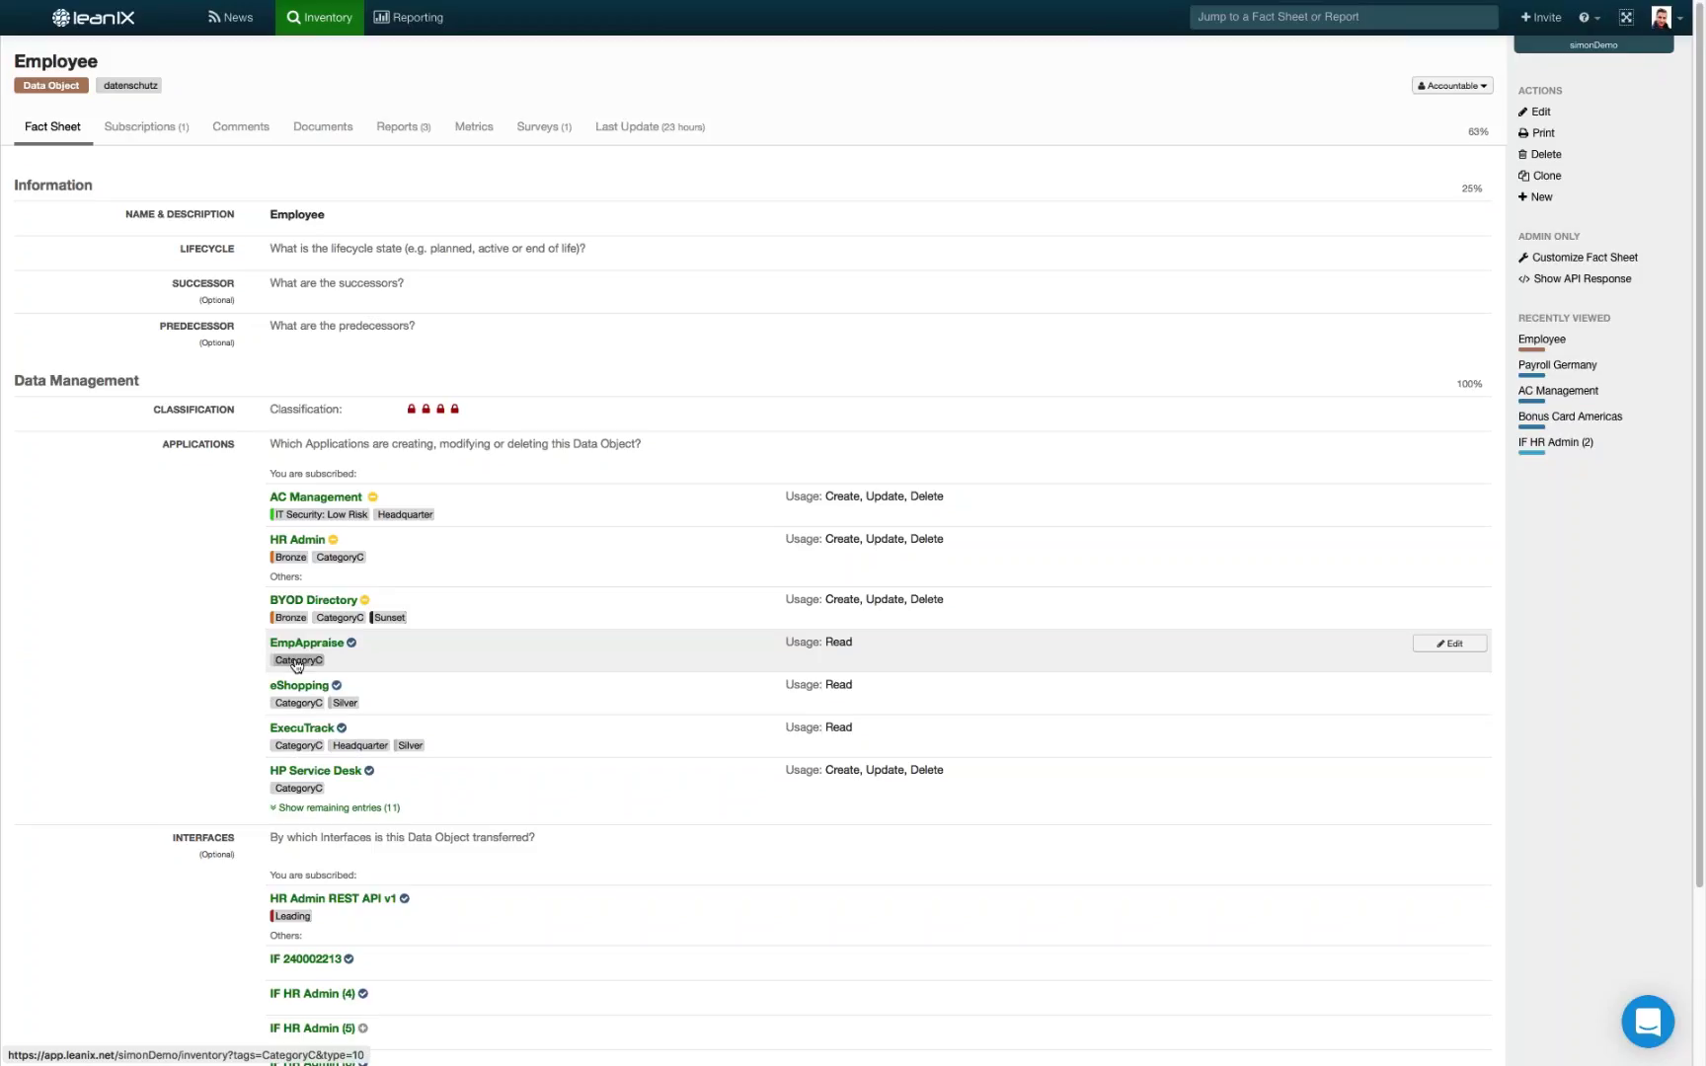
Return to the Visualizer reports and open the saved free drawing Data Objects 2
left_click(409, 33)
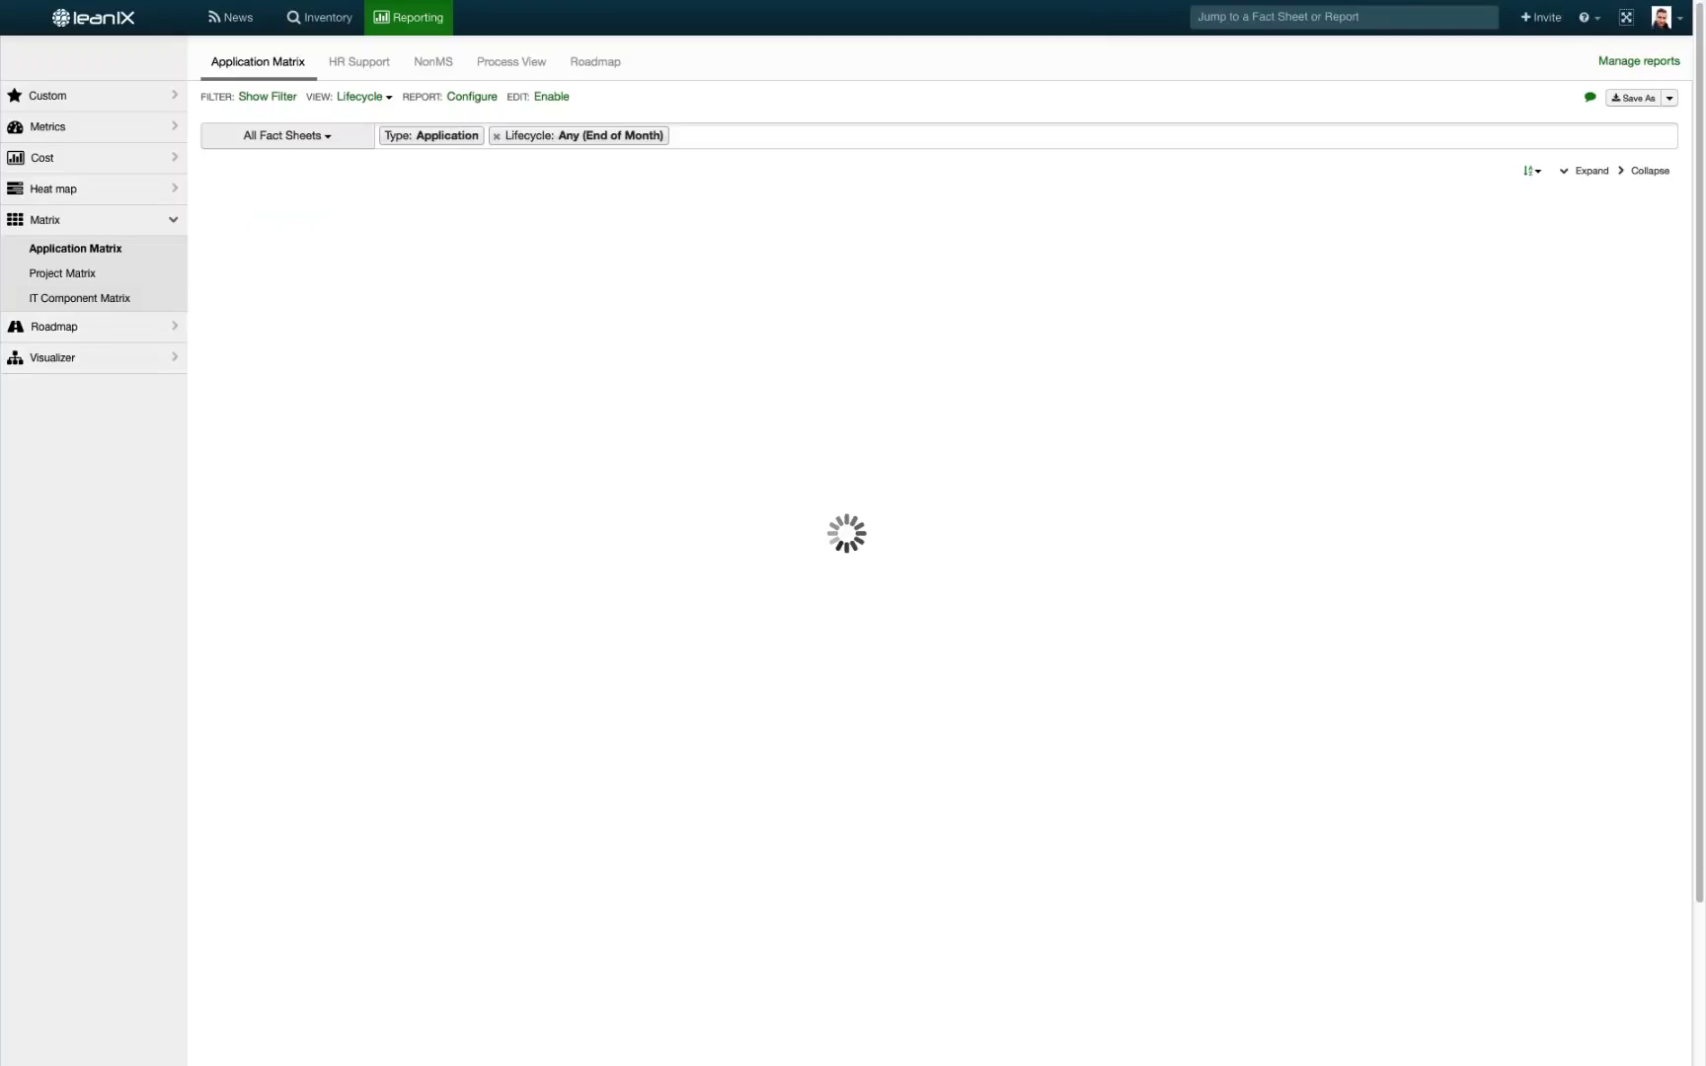
left_click(59, 358)
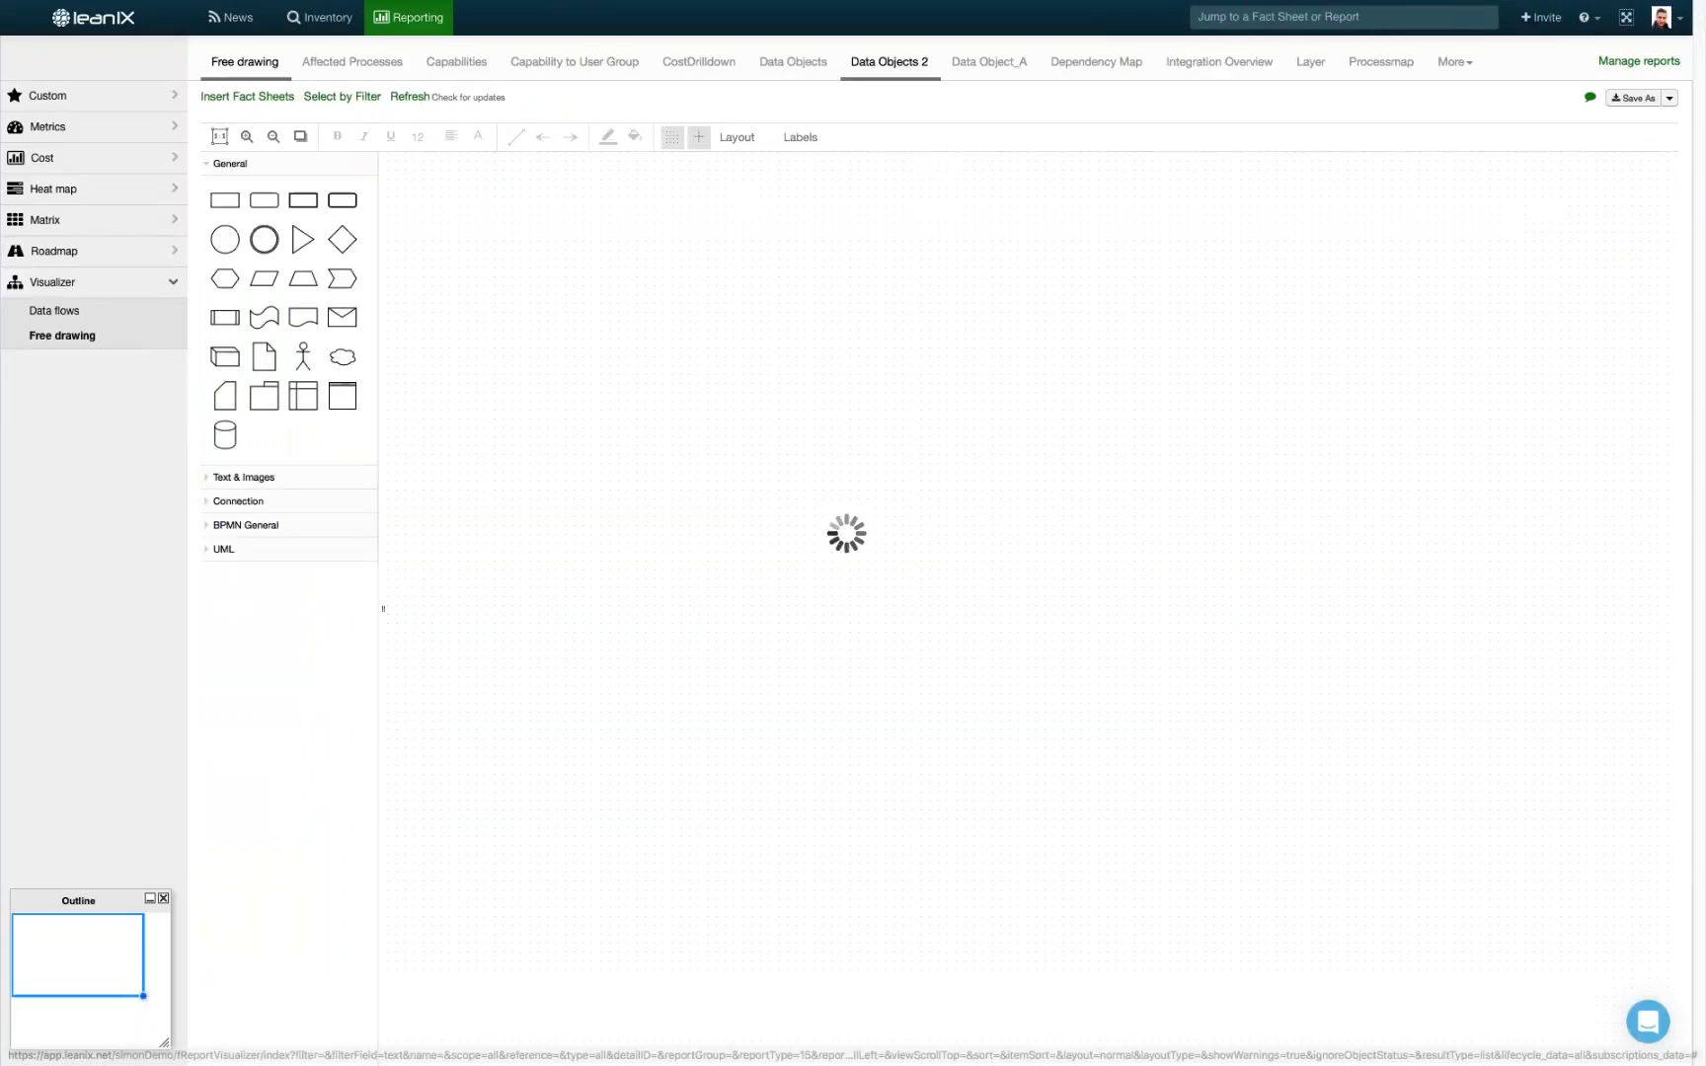
left_click(888, 62)
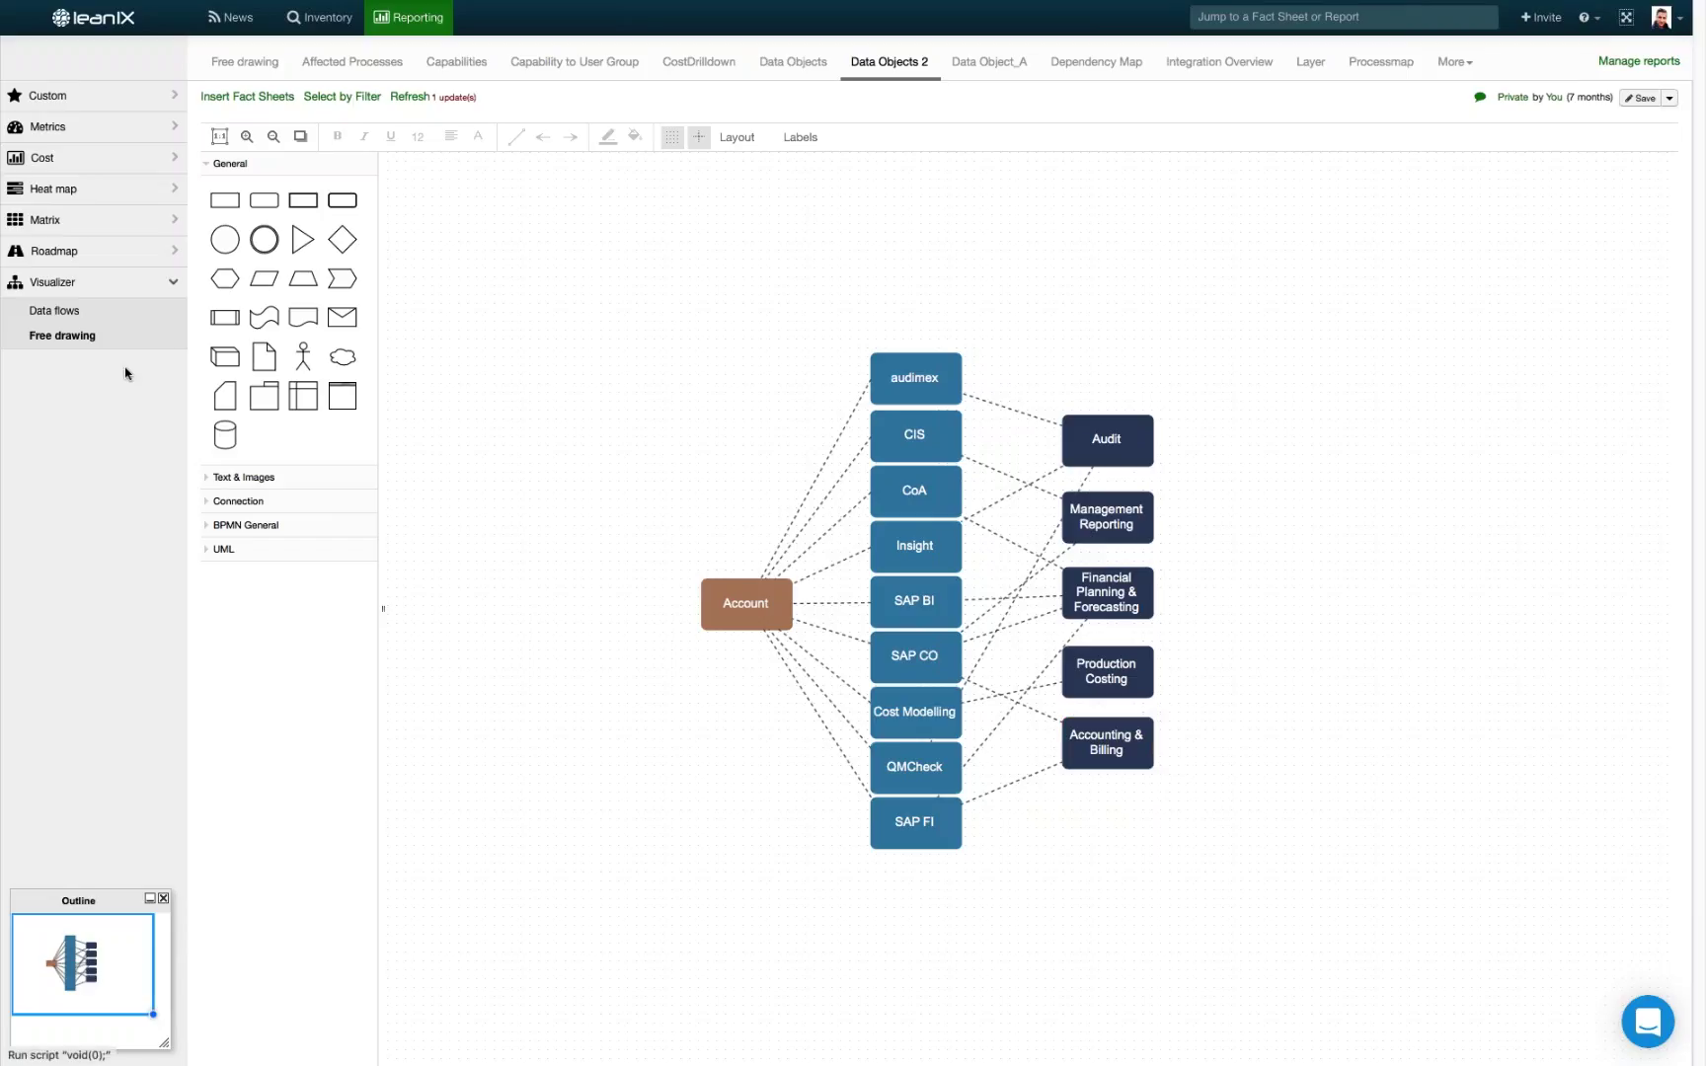
Open the saved HR Overview data flow diagram and show the interface details of HR Admin
left_click(54, 310)
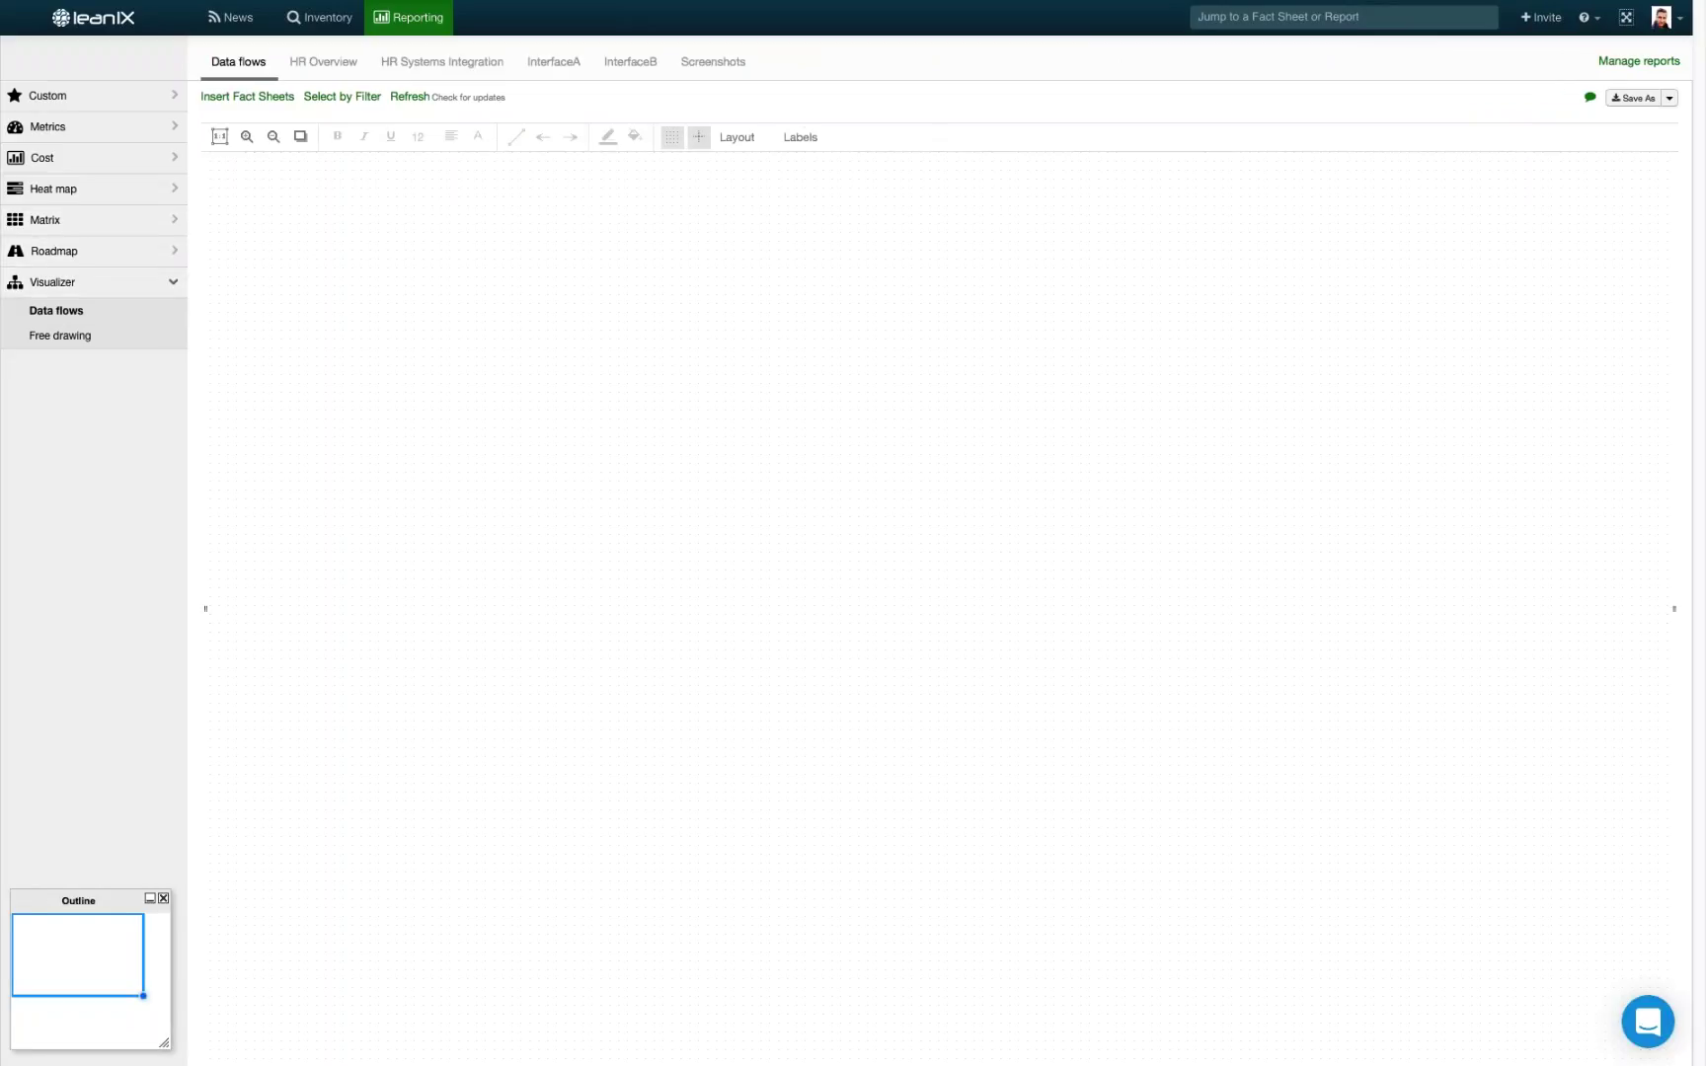
left_click(323, 61)
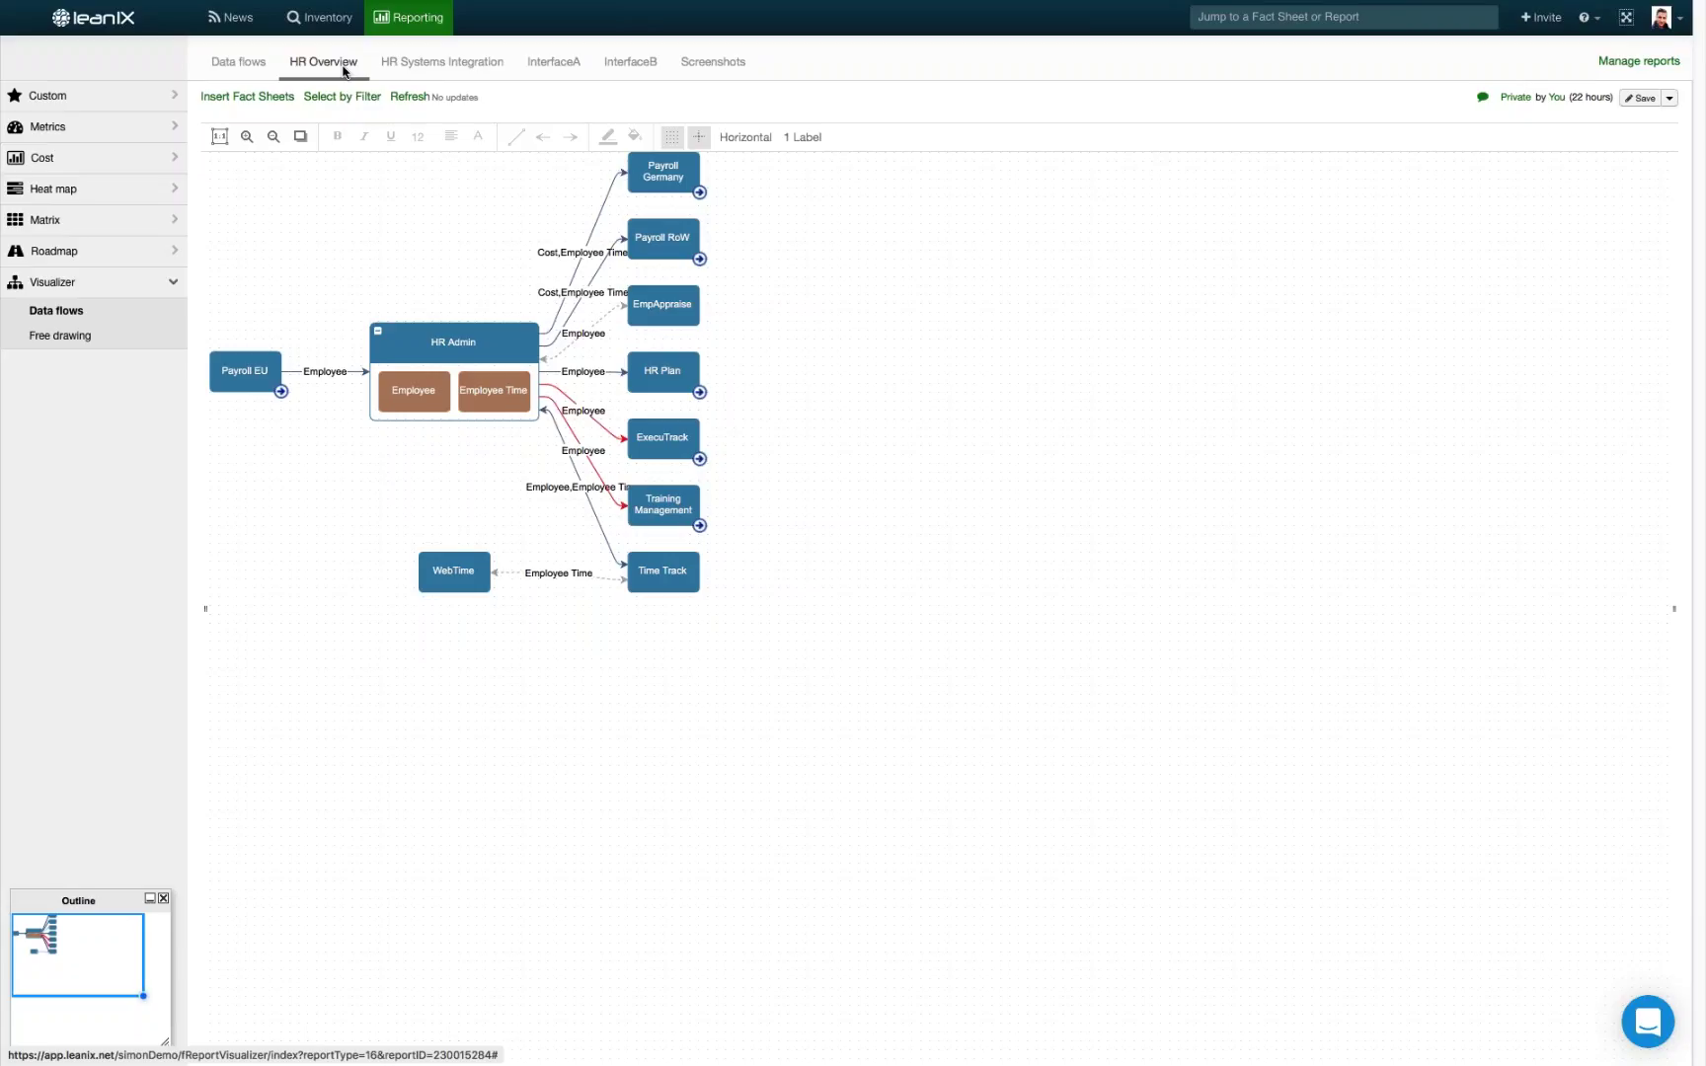
left_click(540, 422)
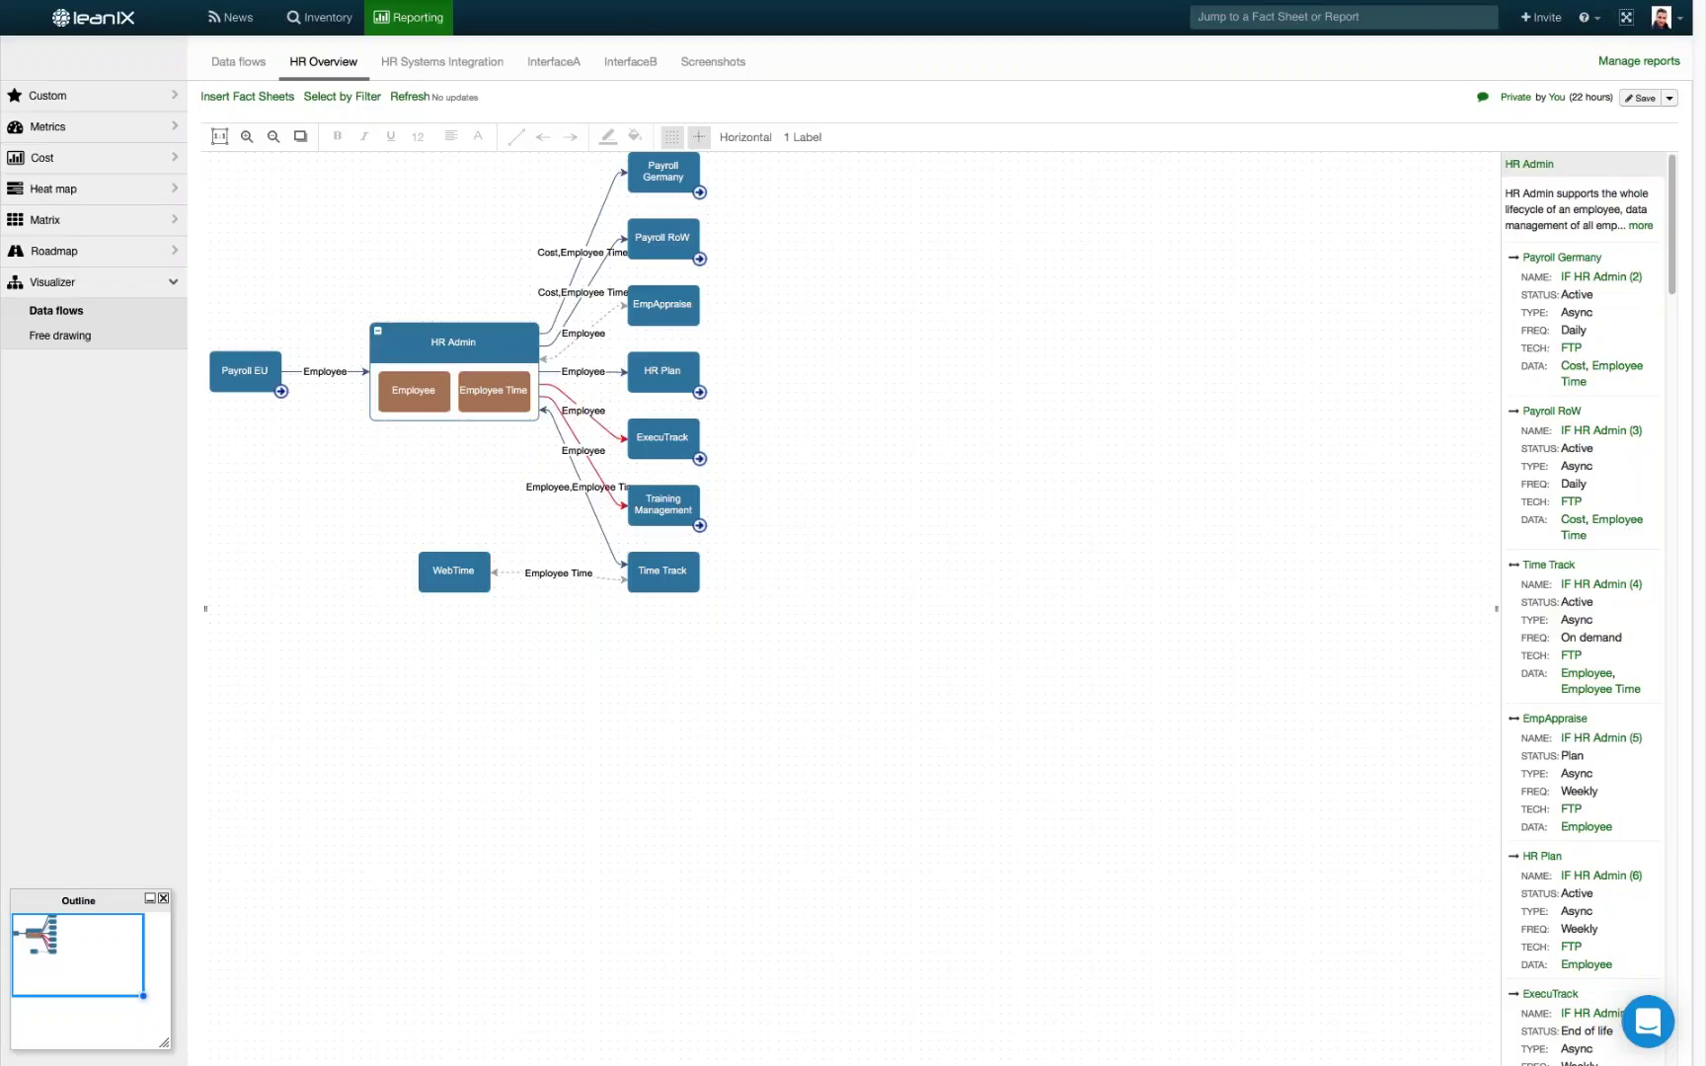
Examine the interface details of Time Track, Payroll EU and HR Admin in the HR Overview data flow diagram
left_click(593, 536)
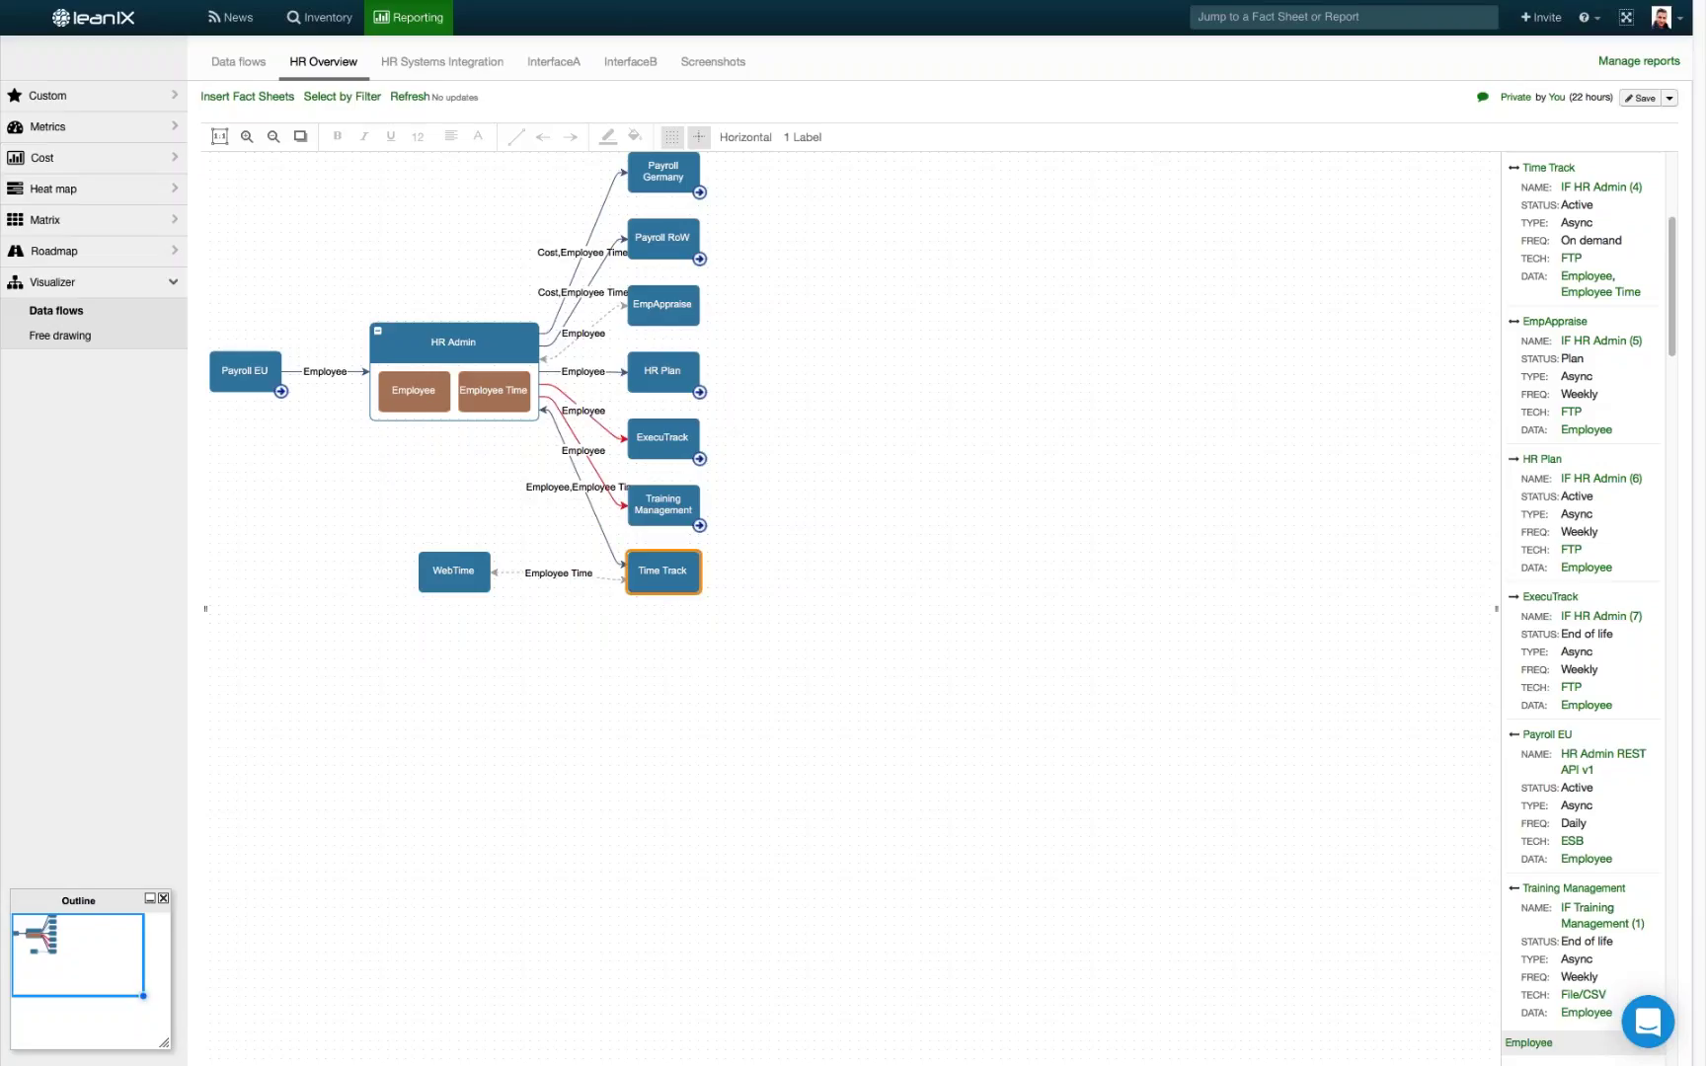
mouse_move(681, 588)
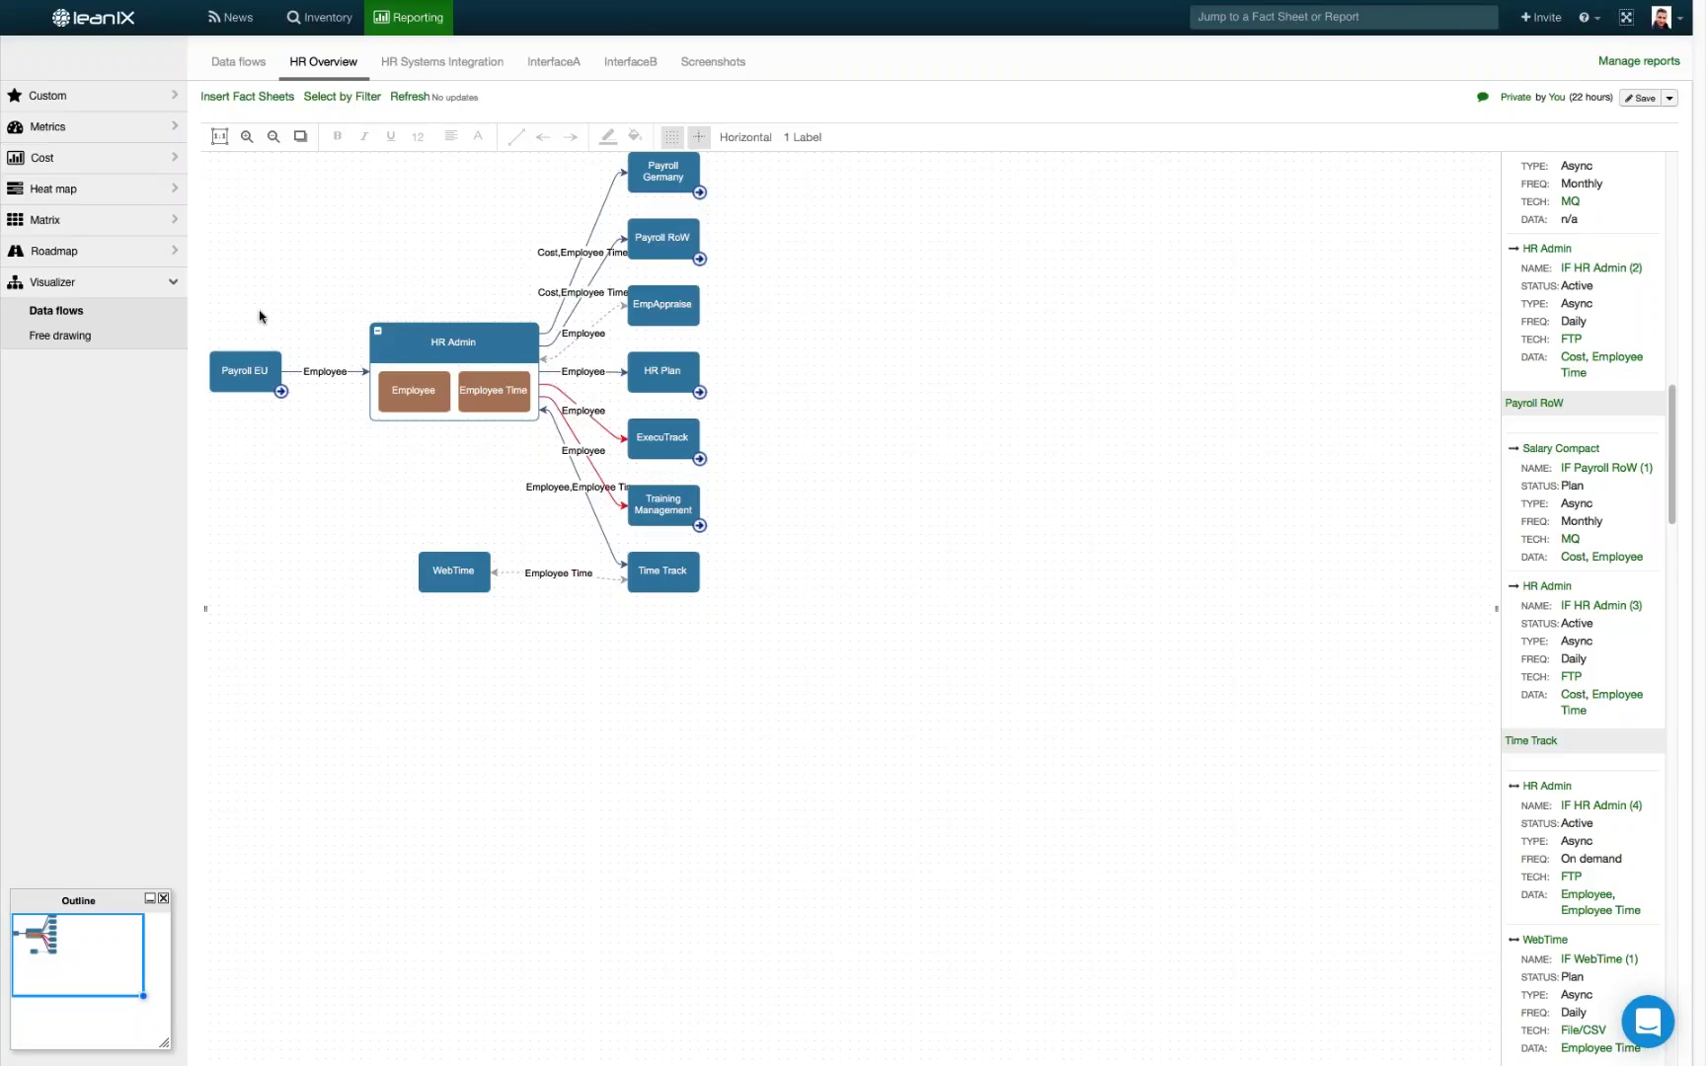
left_click(252, 361)
left_click(397, 352)
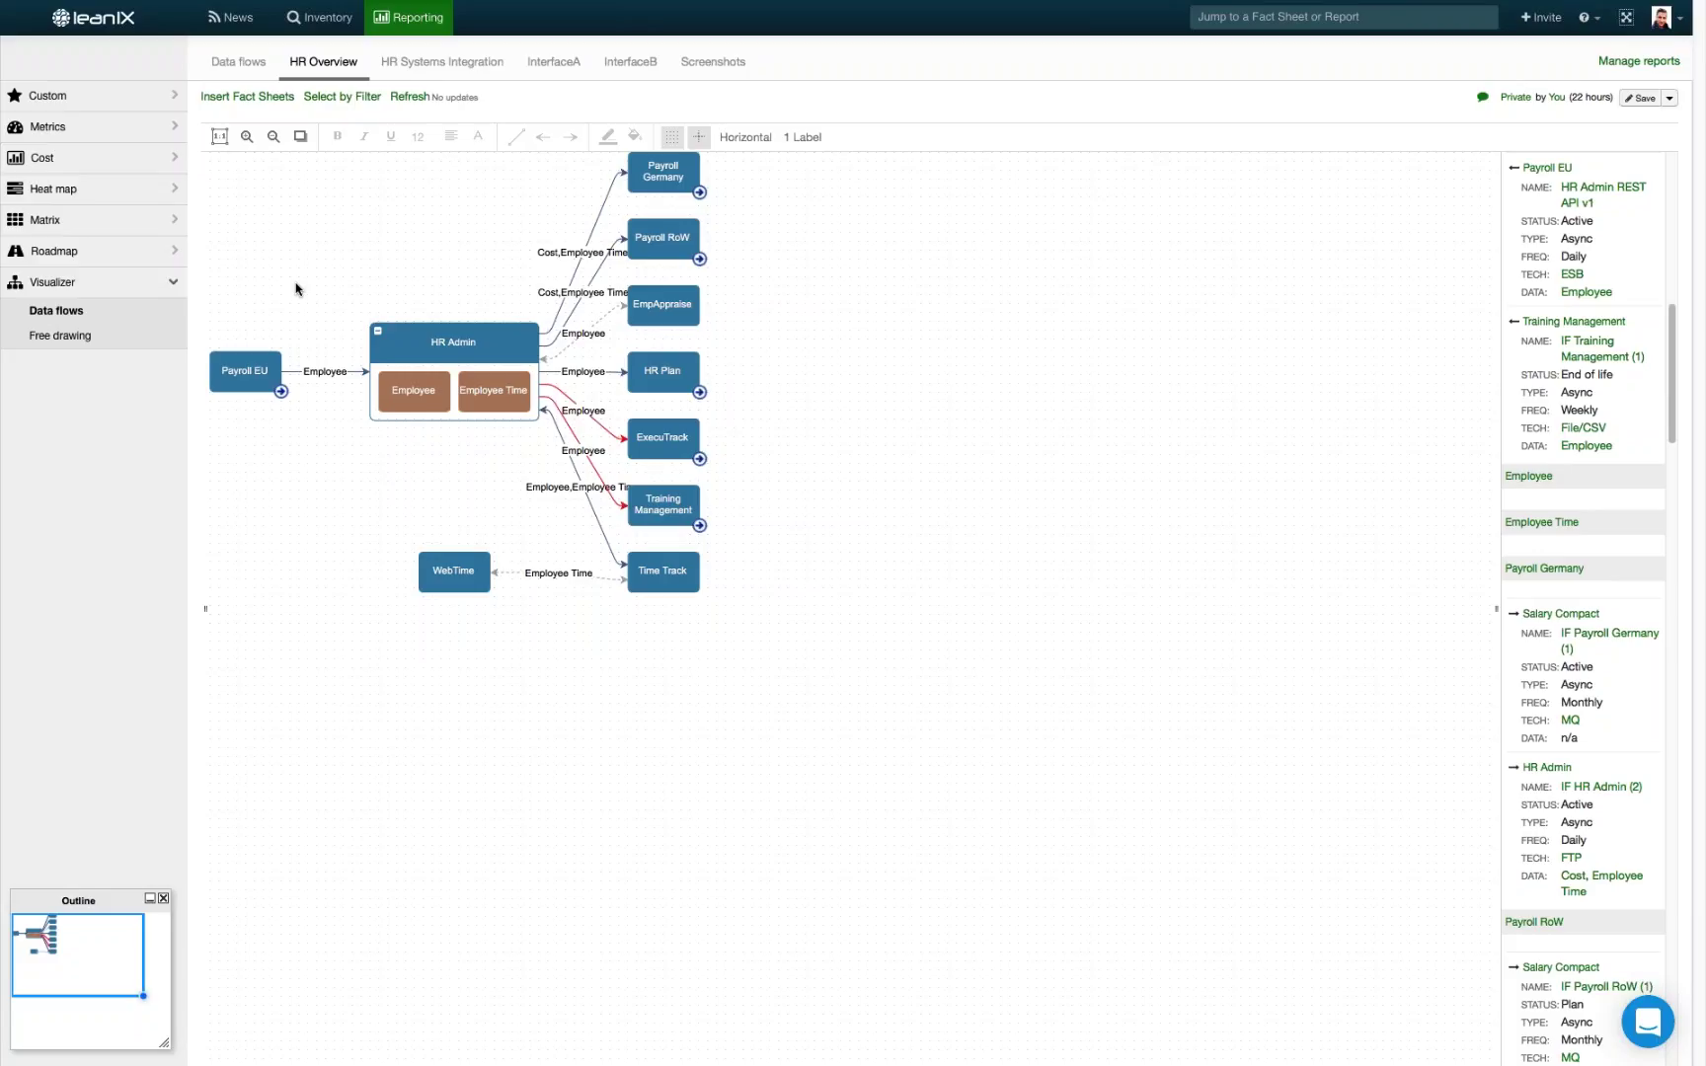
Open the Application Landscape heat map and reduce the displayed business capability levels to 1
left_click(59, 189)
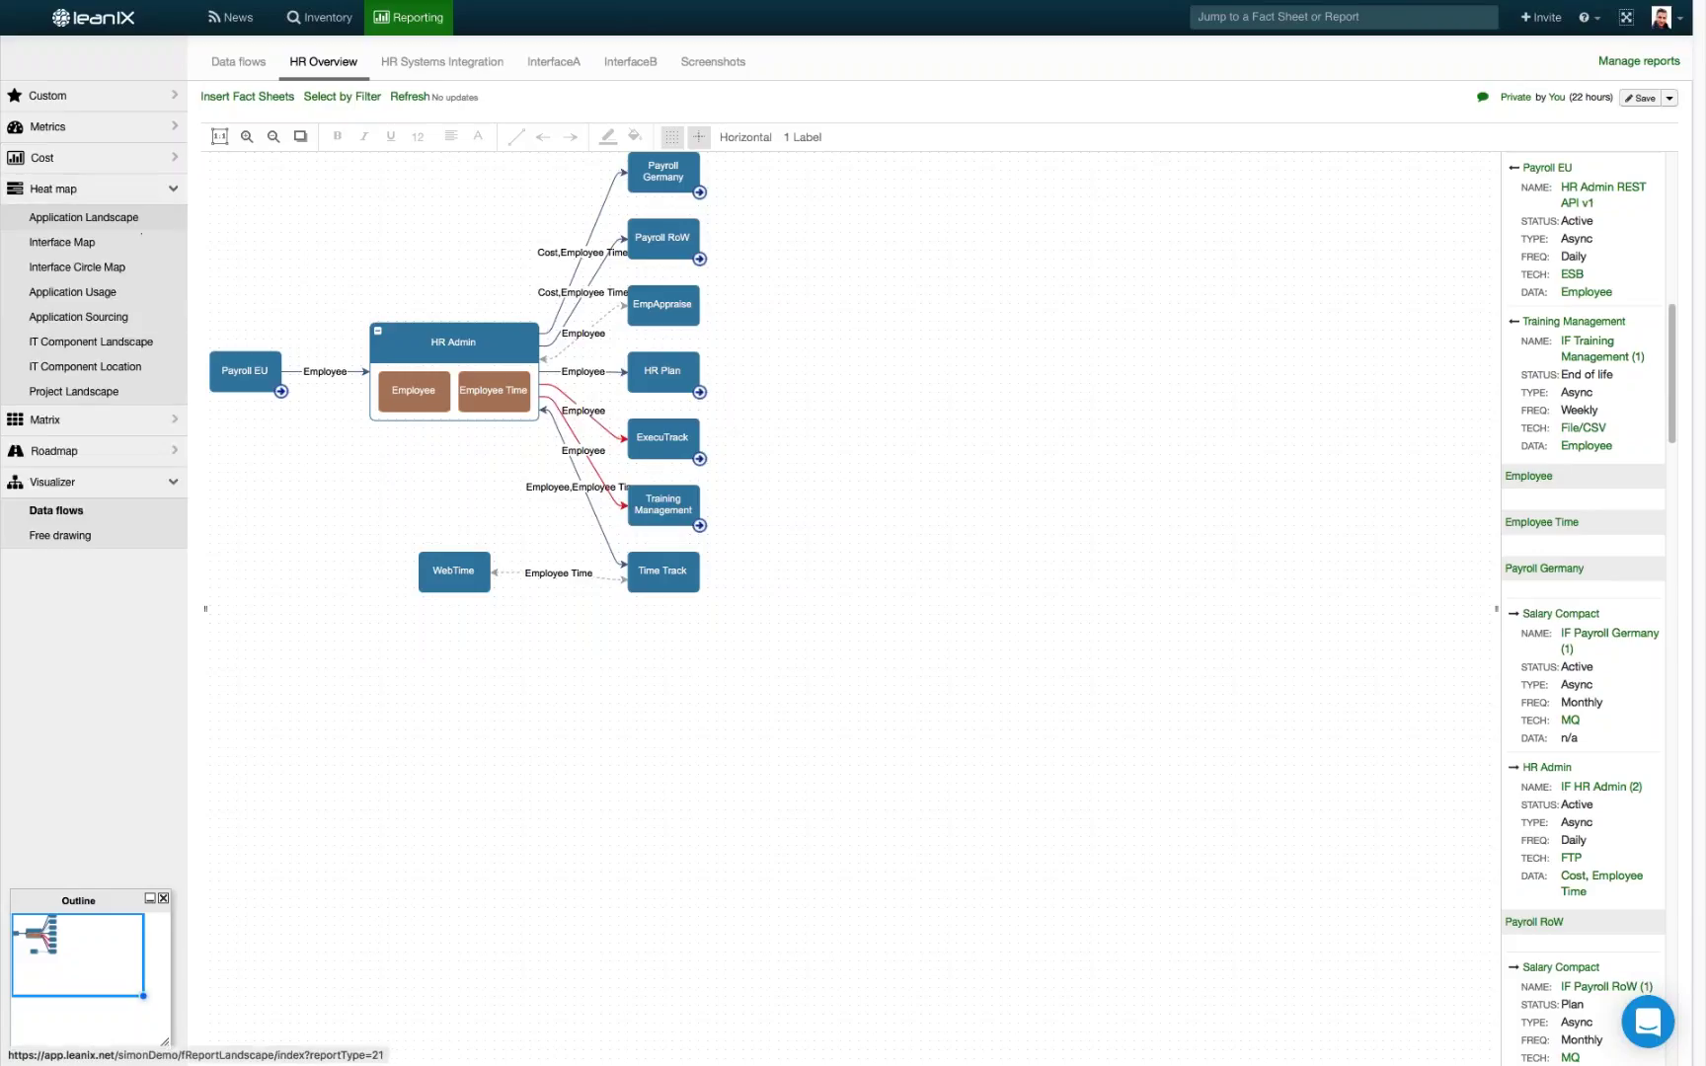
left_click(128, 218)
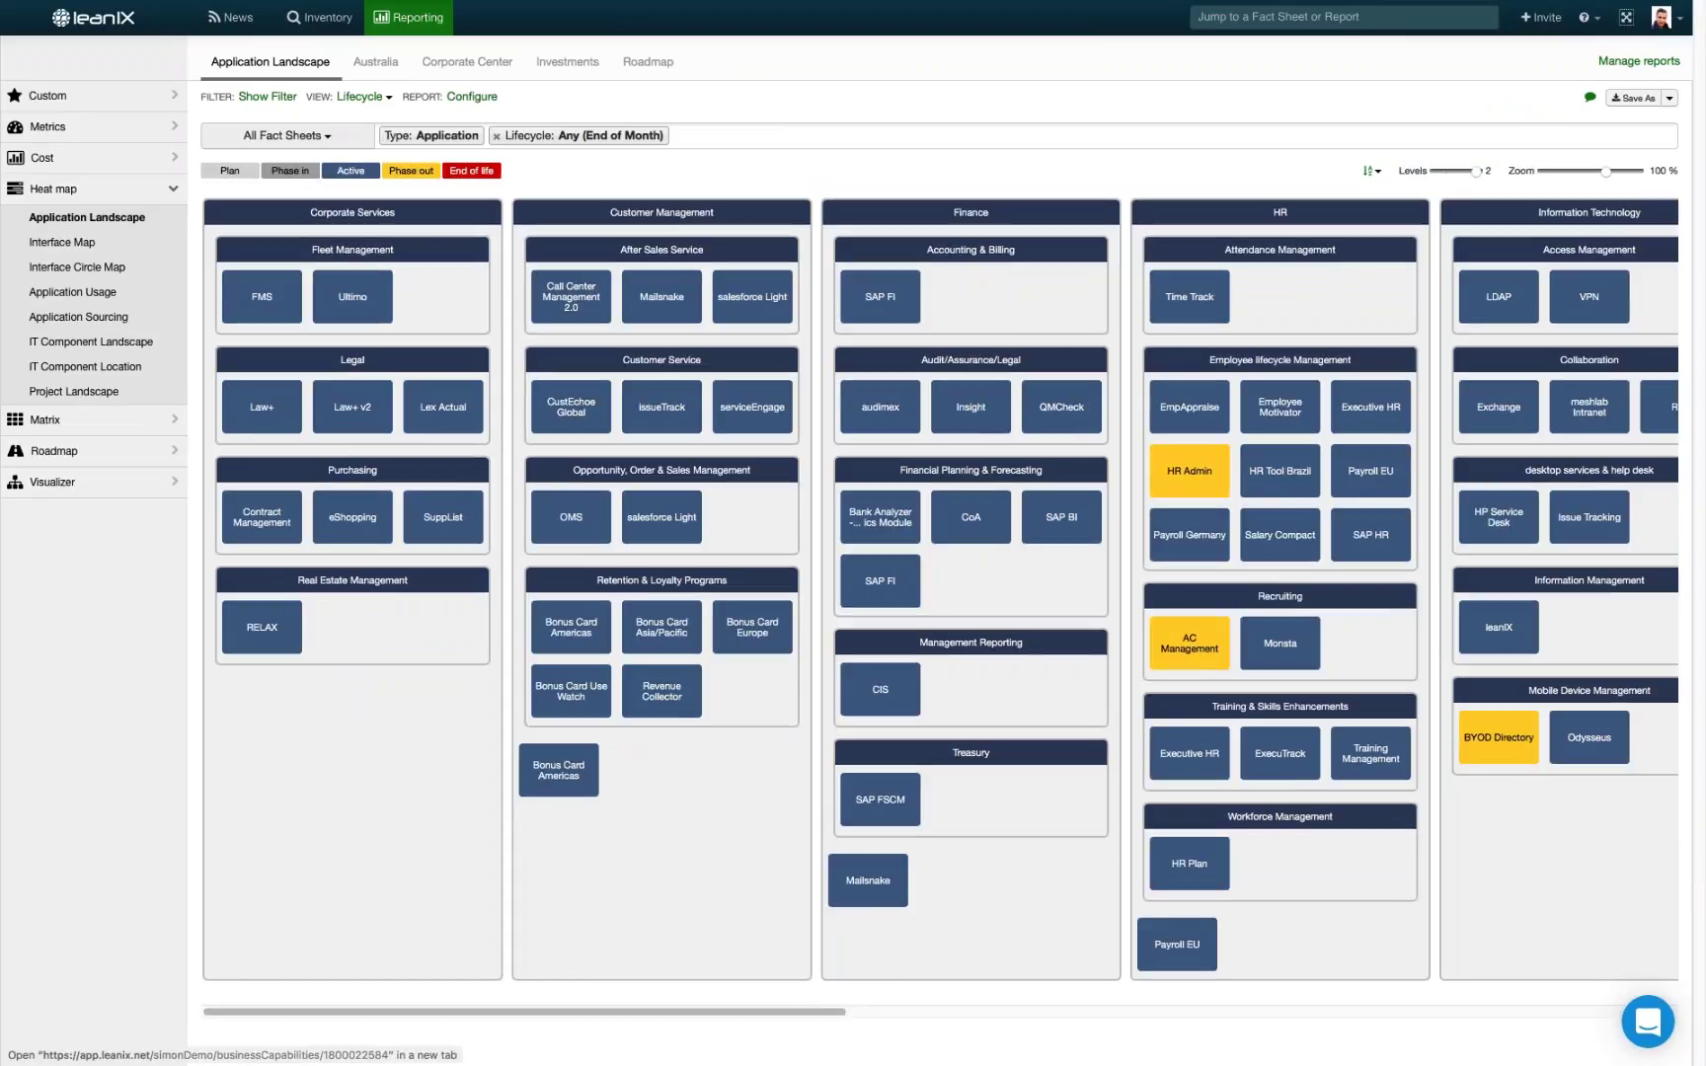
left_click_drag(1475, 171, 1436, 171)
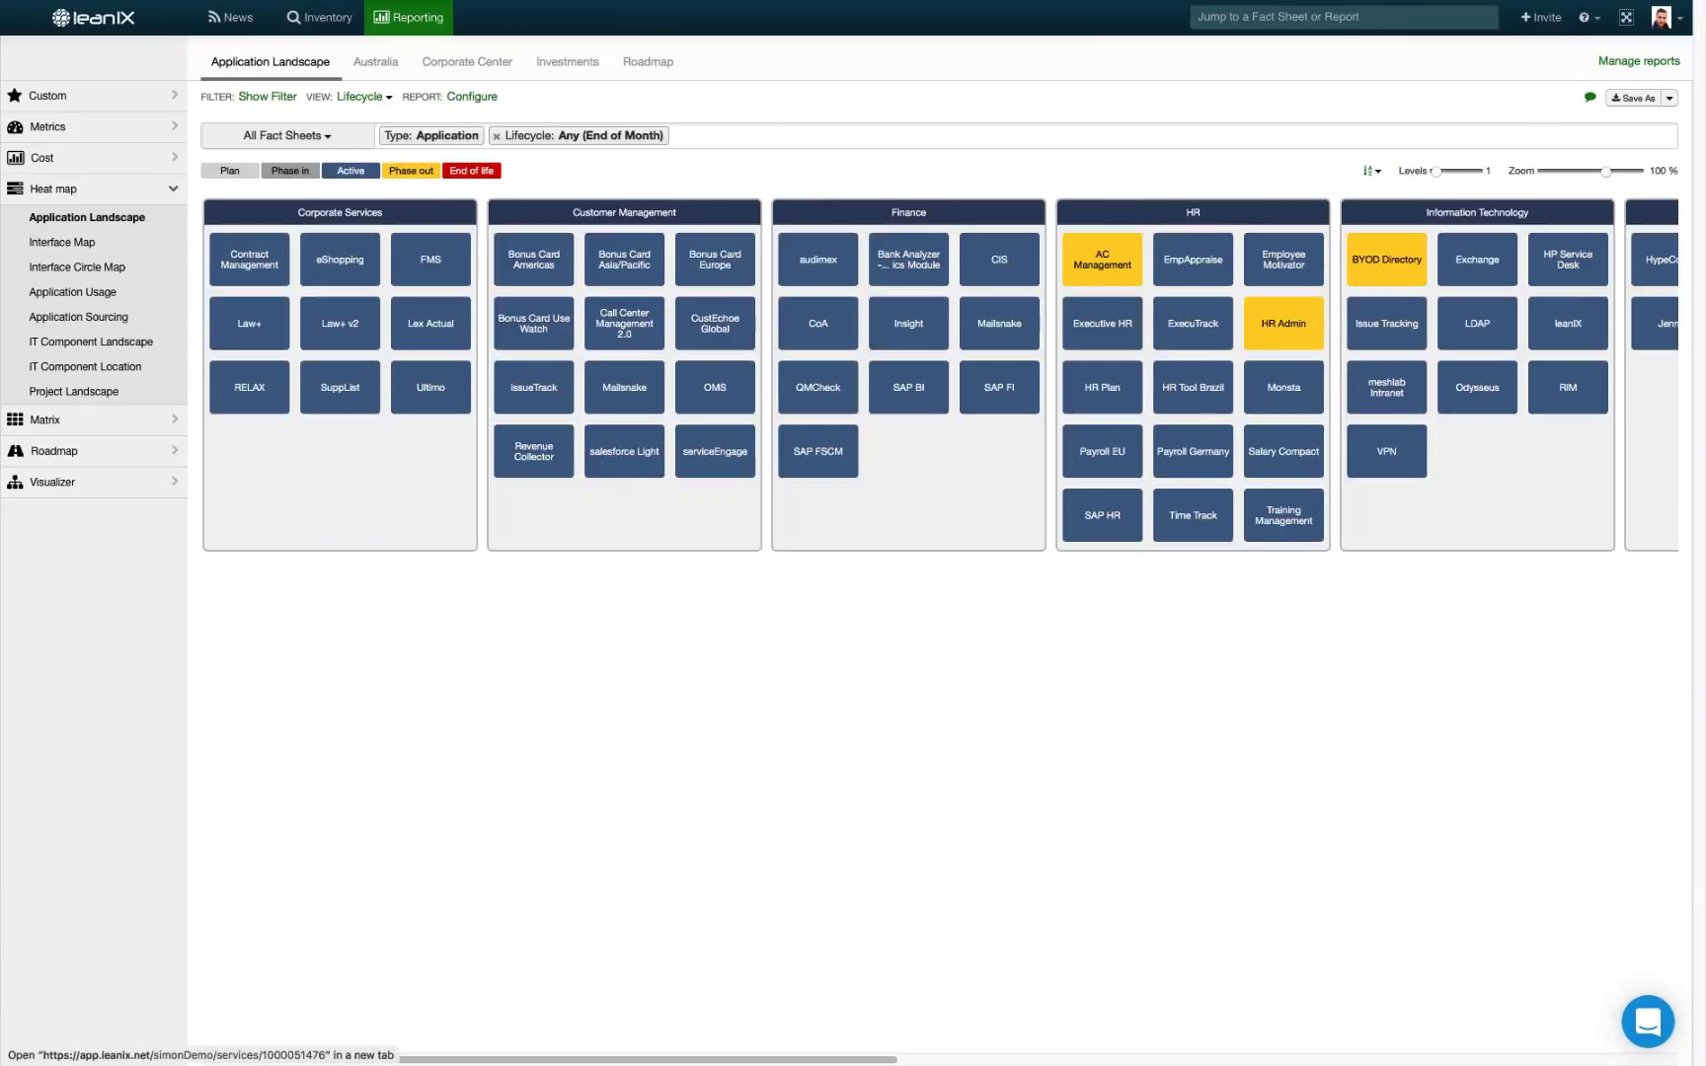
Colour the application landscape by Technology Risk and sort the applications by Legend up
left_click(373, 102)
left_click(395, 274)
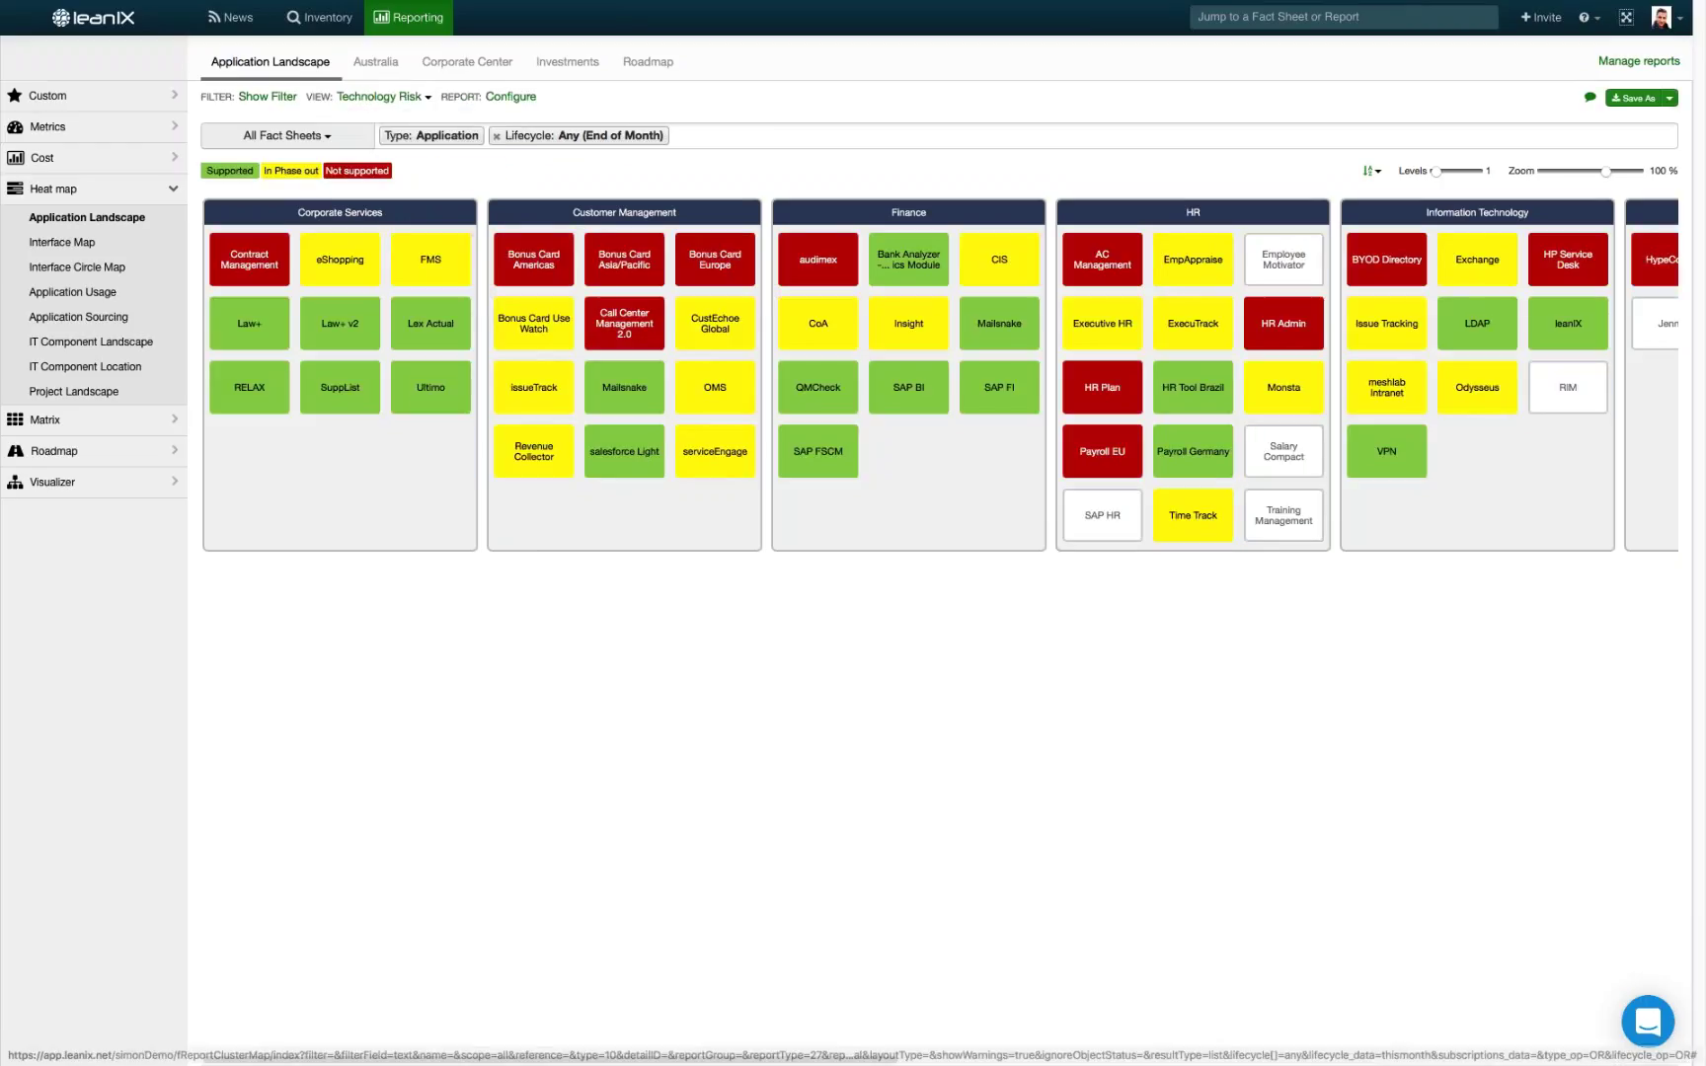
left_click(1371, 170)
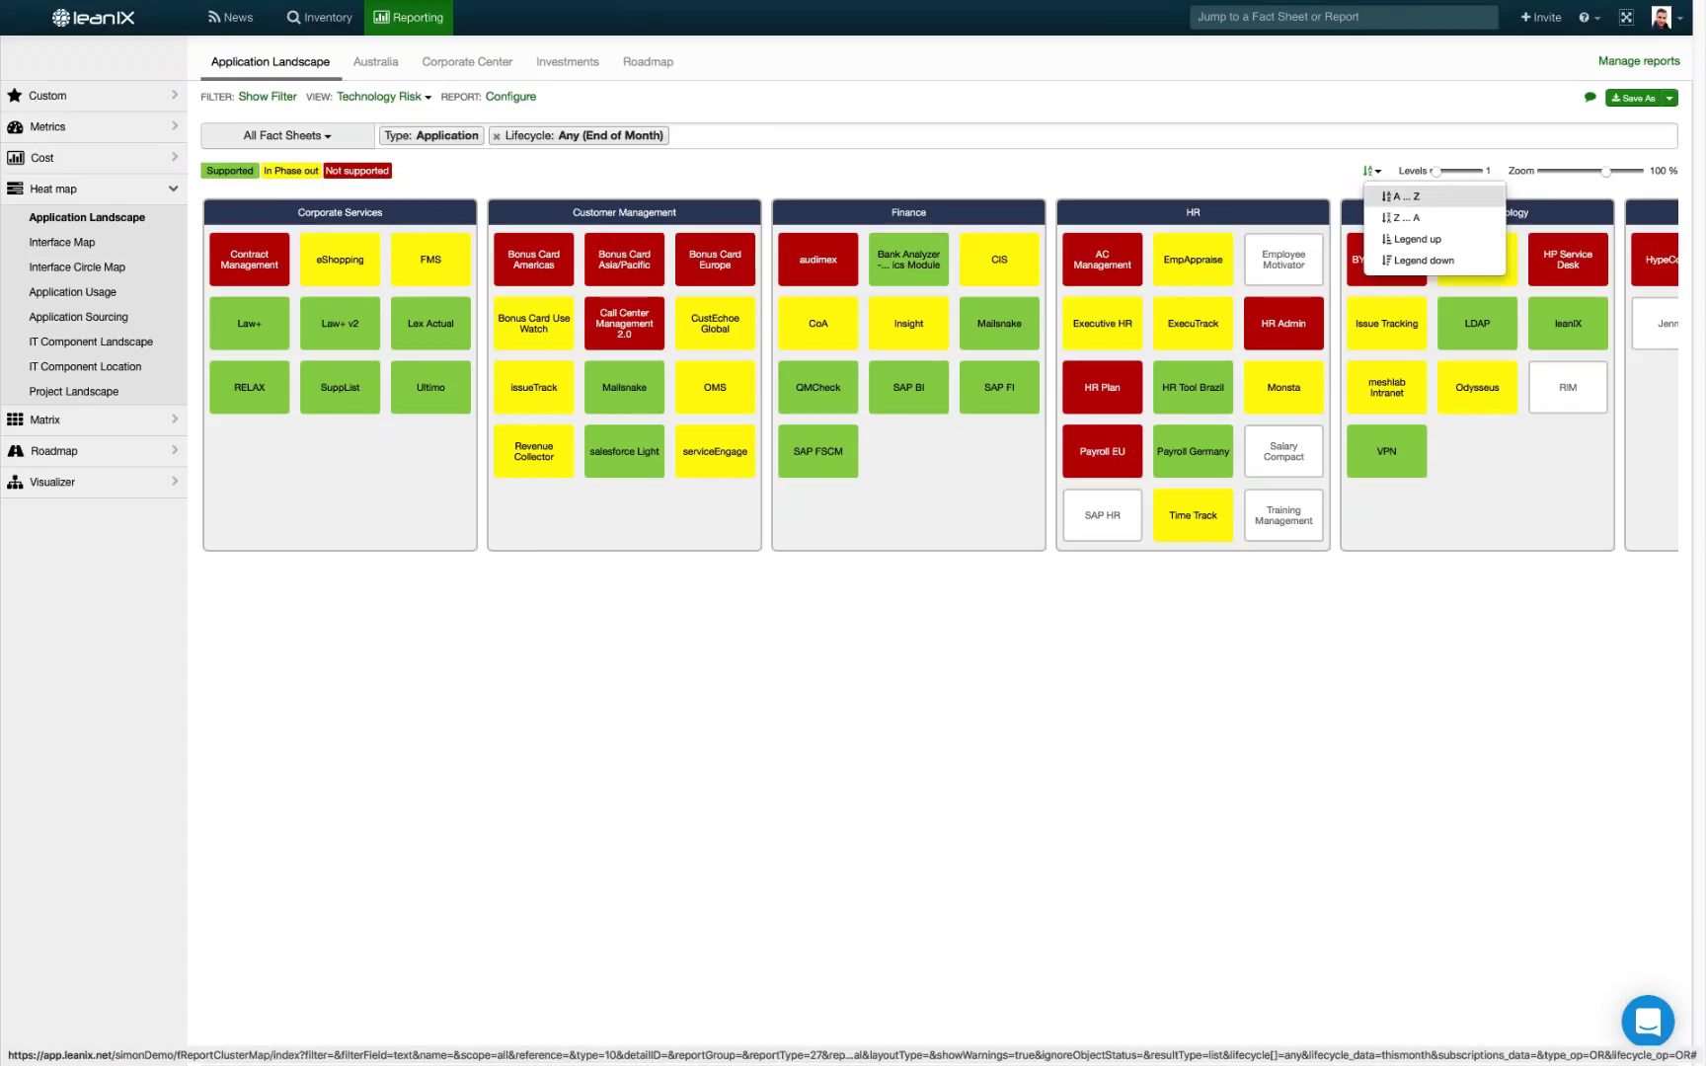
left_click(1396, 243)
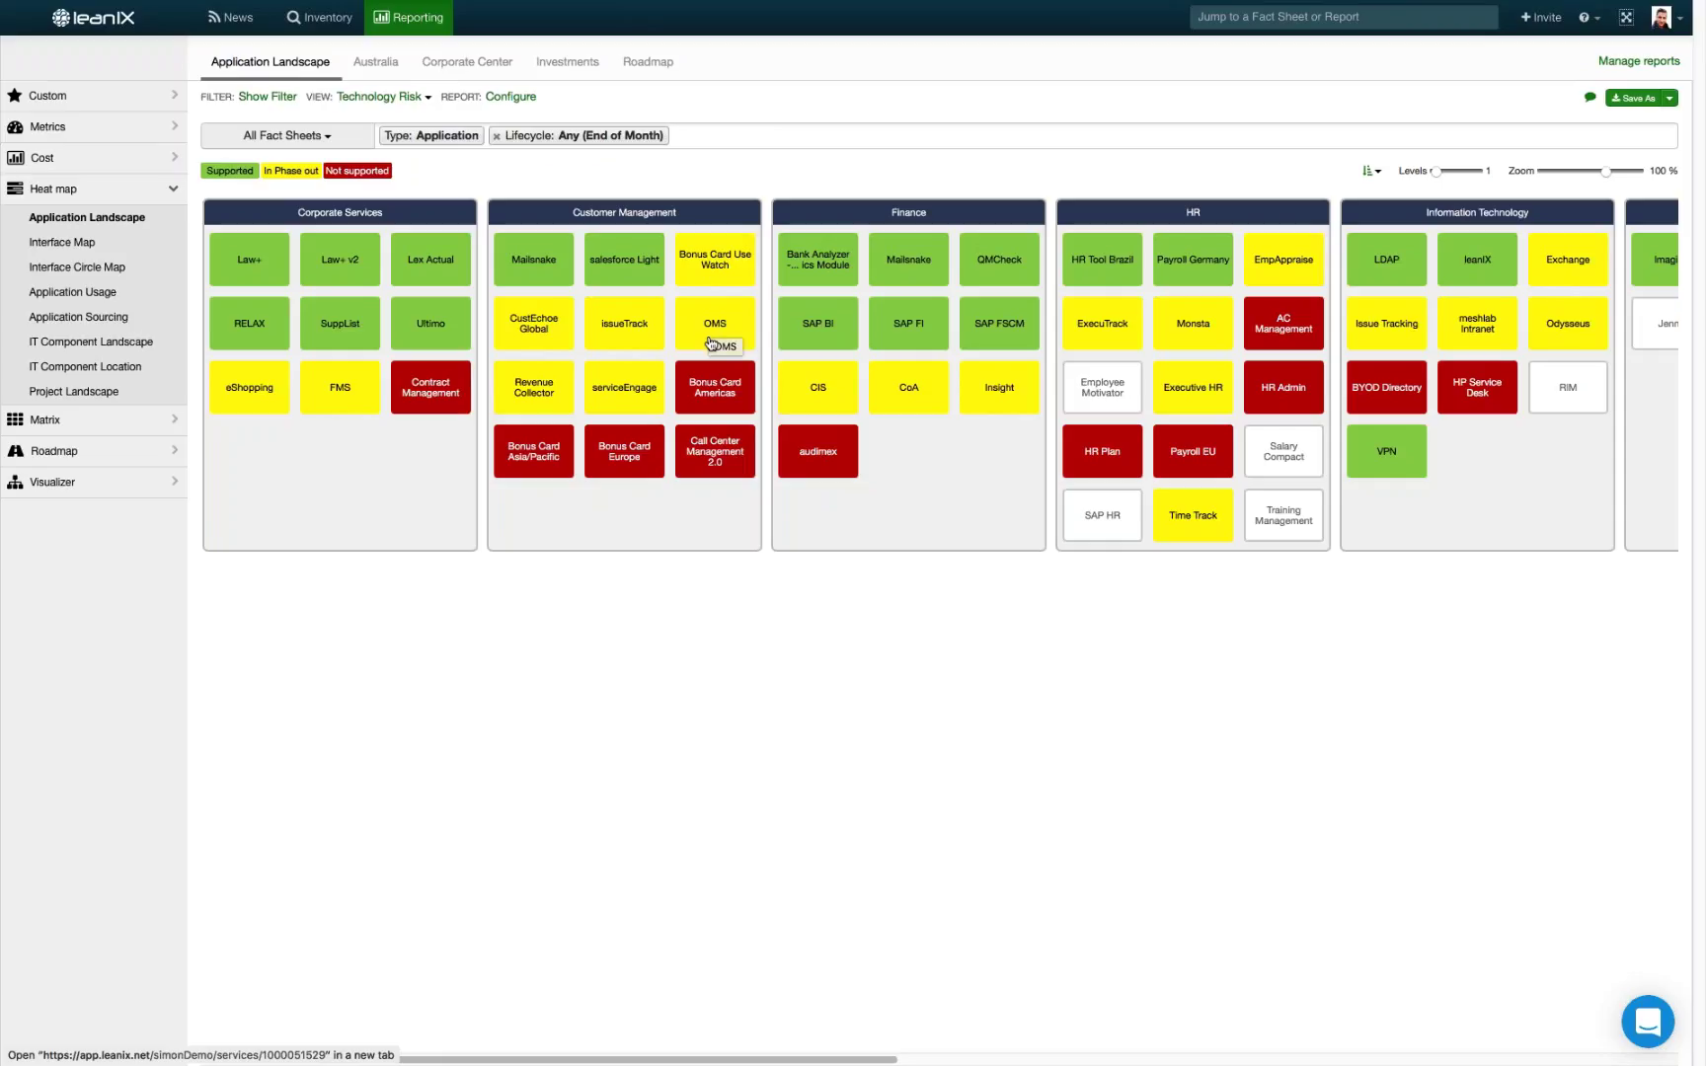
Open the Call Center Management 2.0 fact sheet and inspect the lifecycle of its Microsoft .NET Framework 1.1 software
right_click(703, 442)
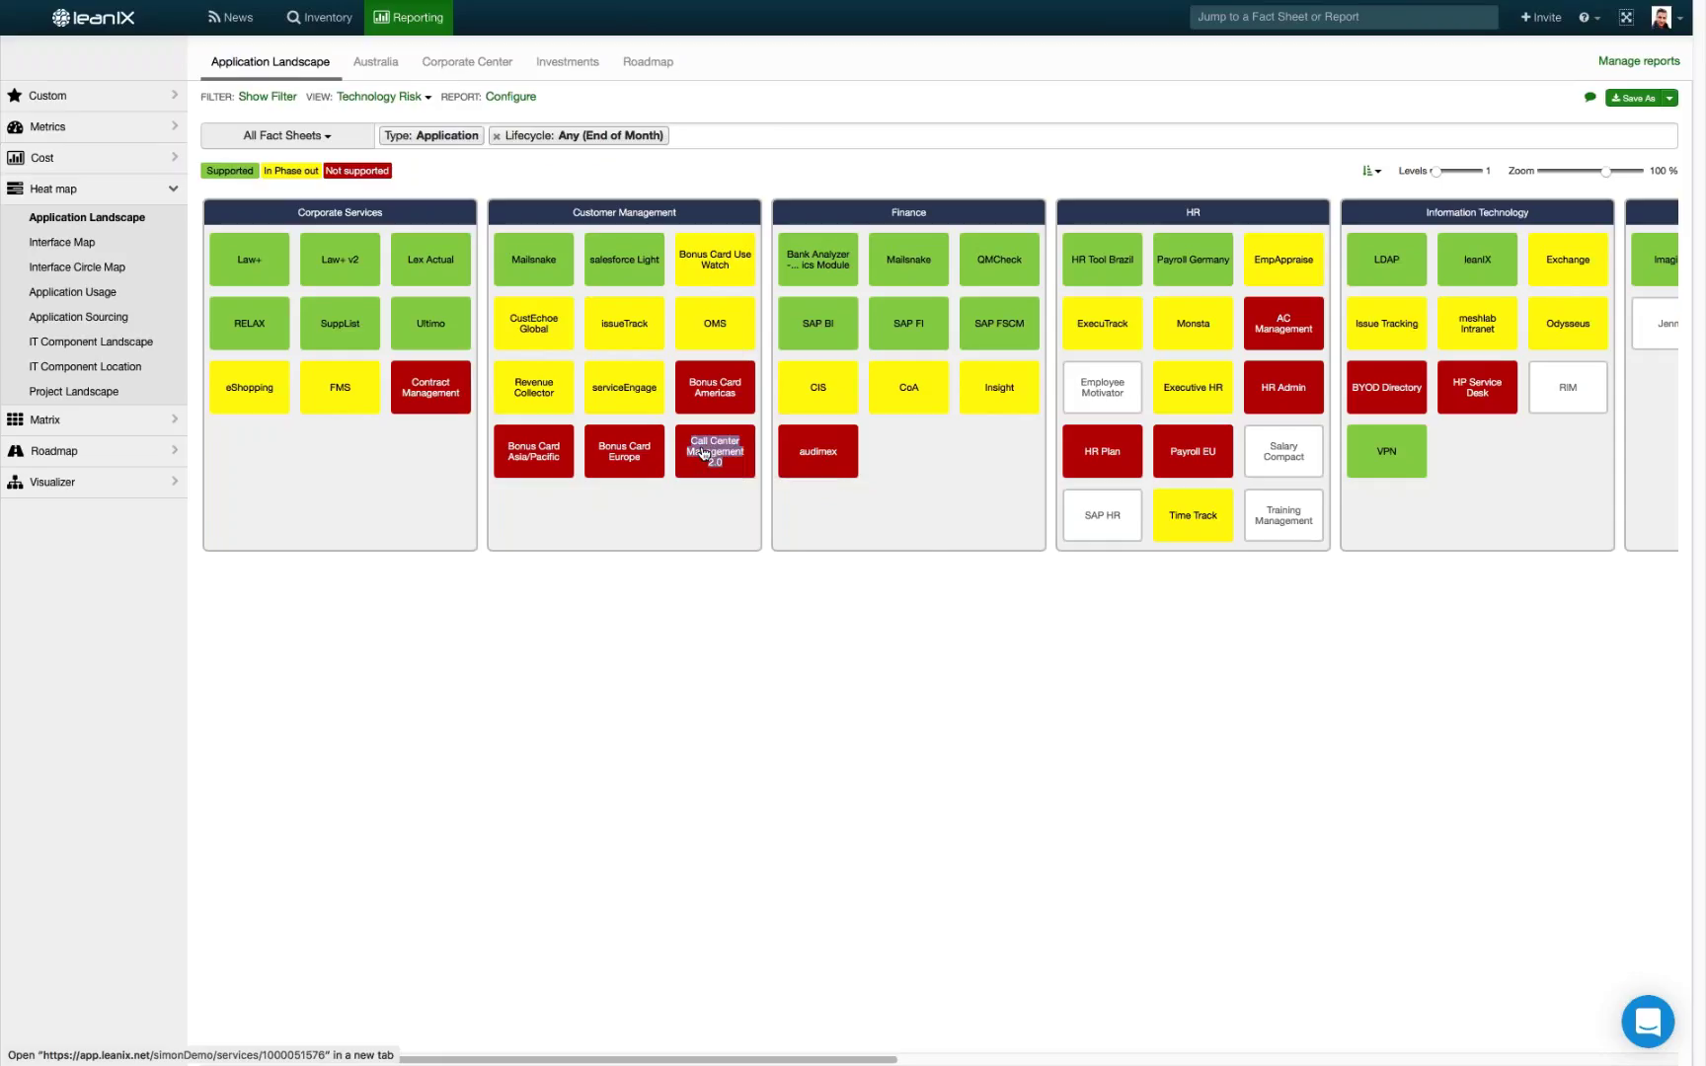
left_click(687, 477)
left_click(711, 454)
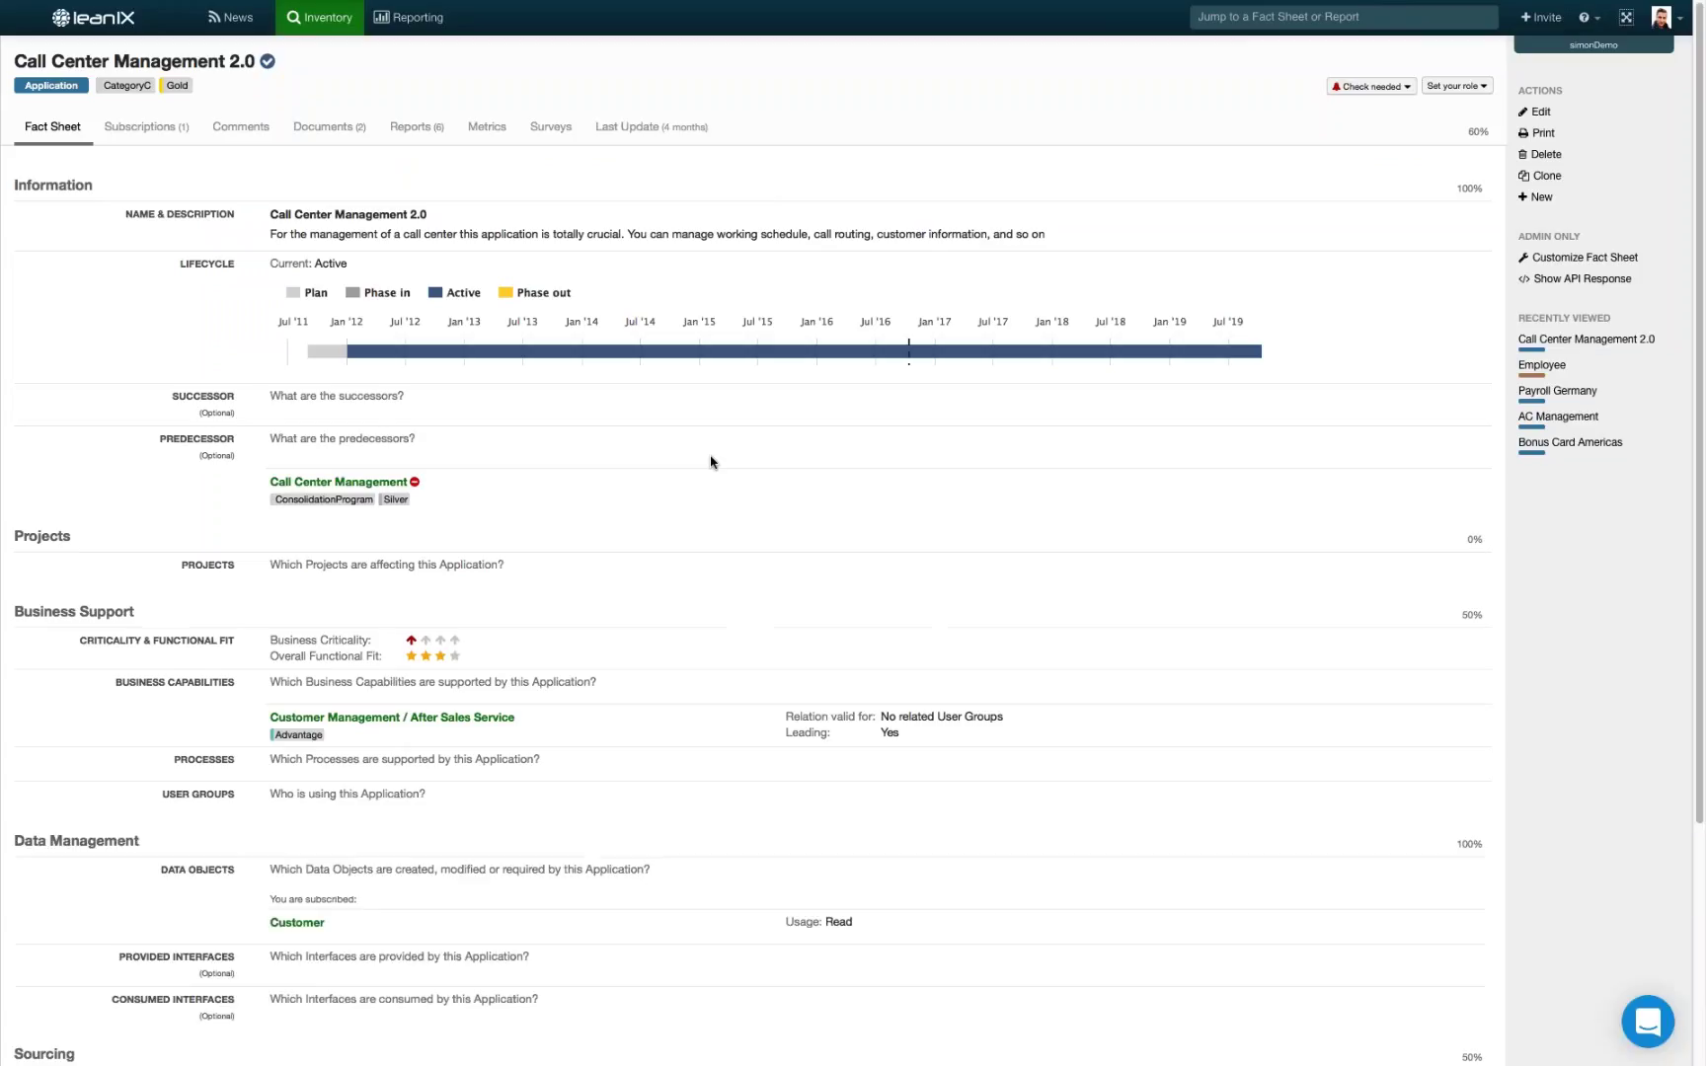
scroll(711, 461, "down", 3)
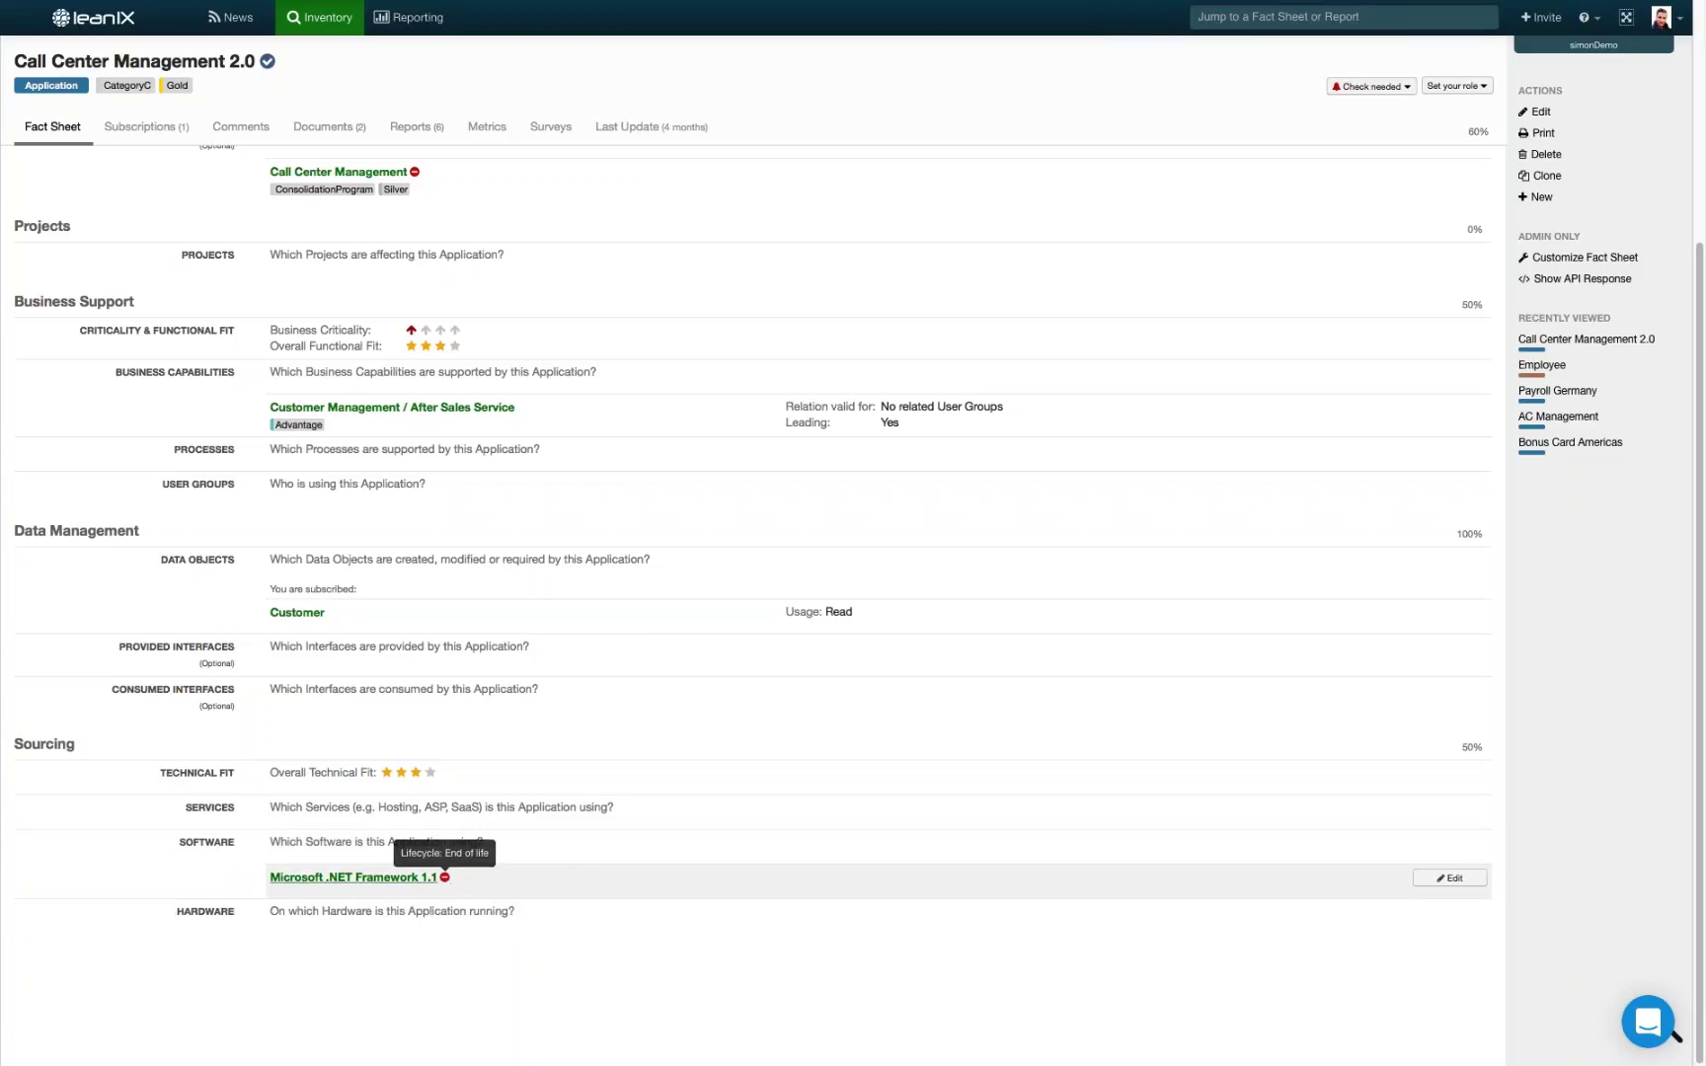
mouse_move(416, 884)
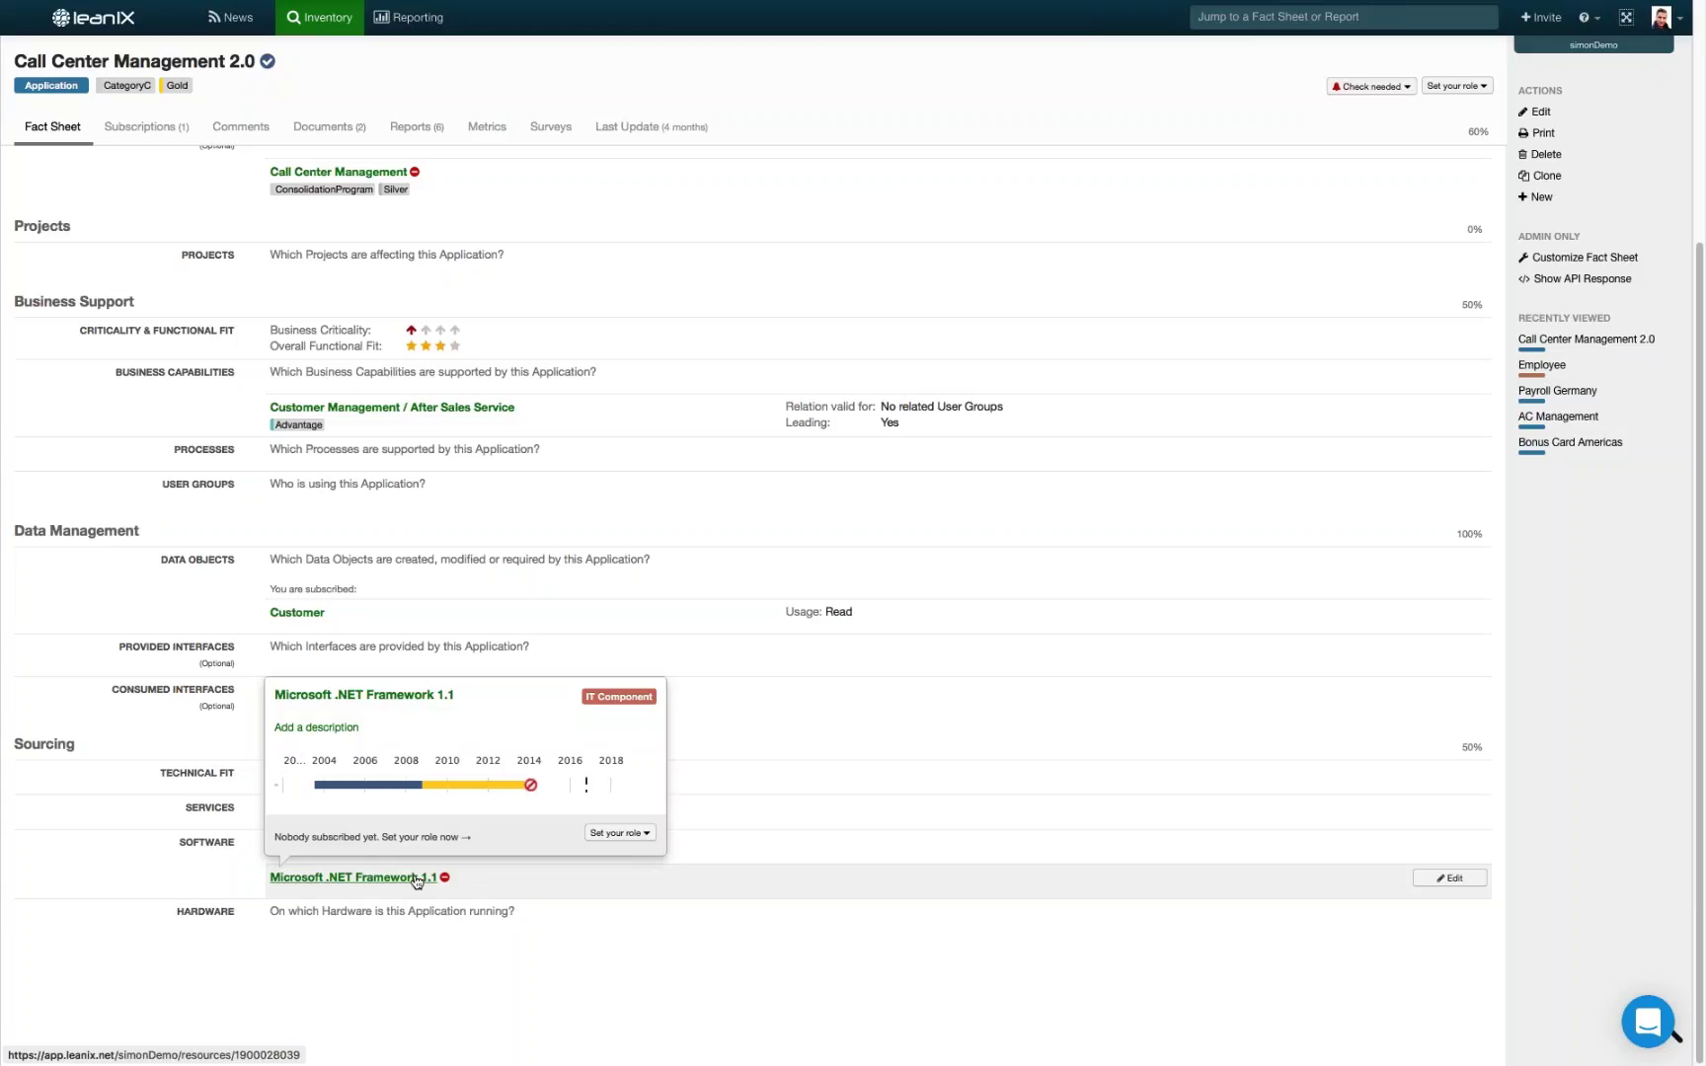
mouse_move(505, 1056)
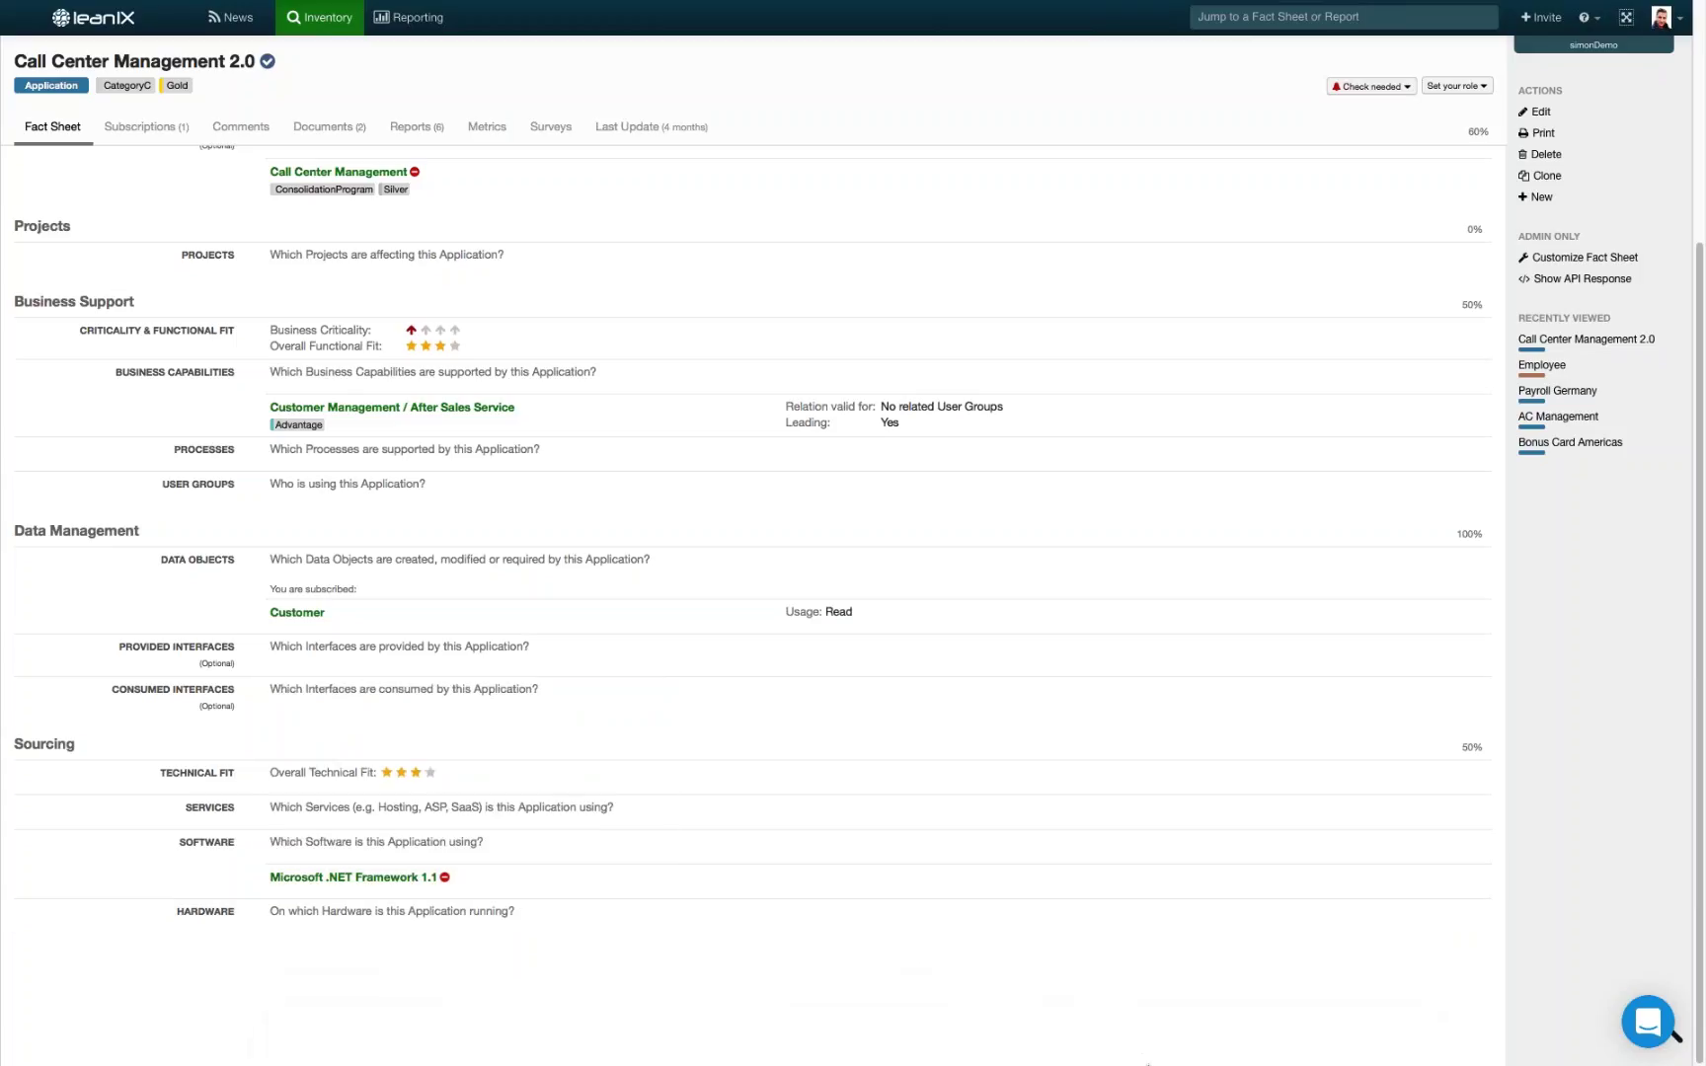
left_click(1132, 1036)
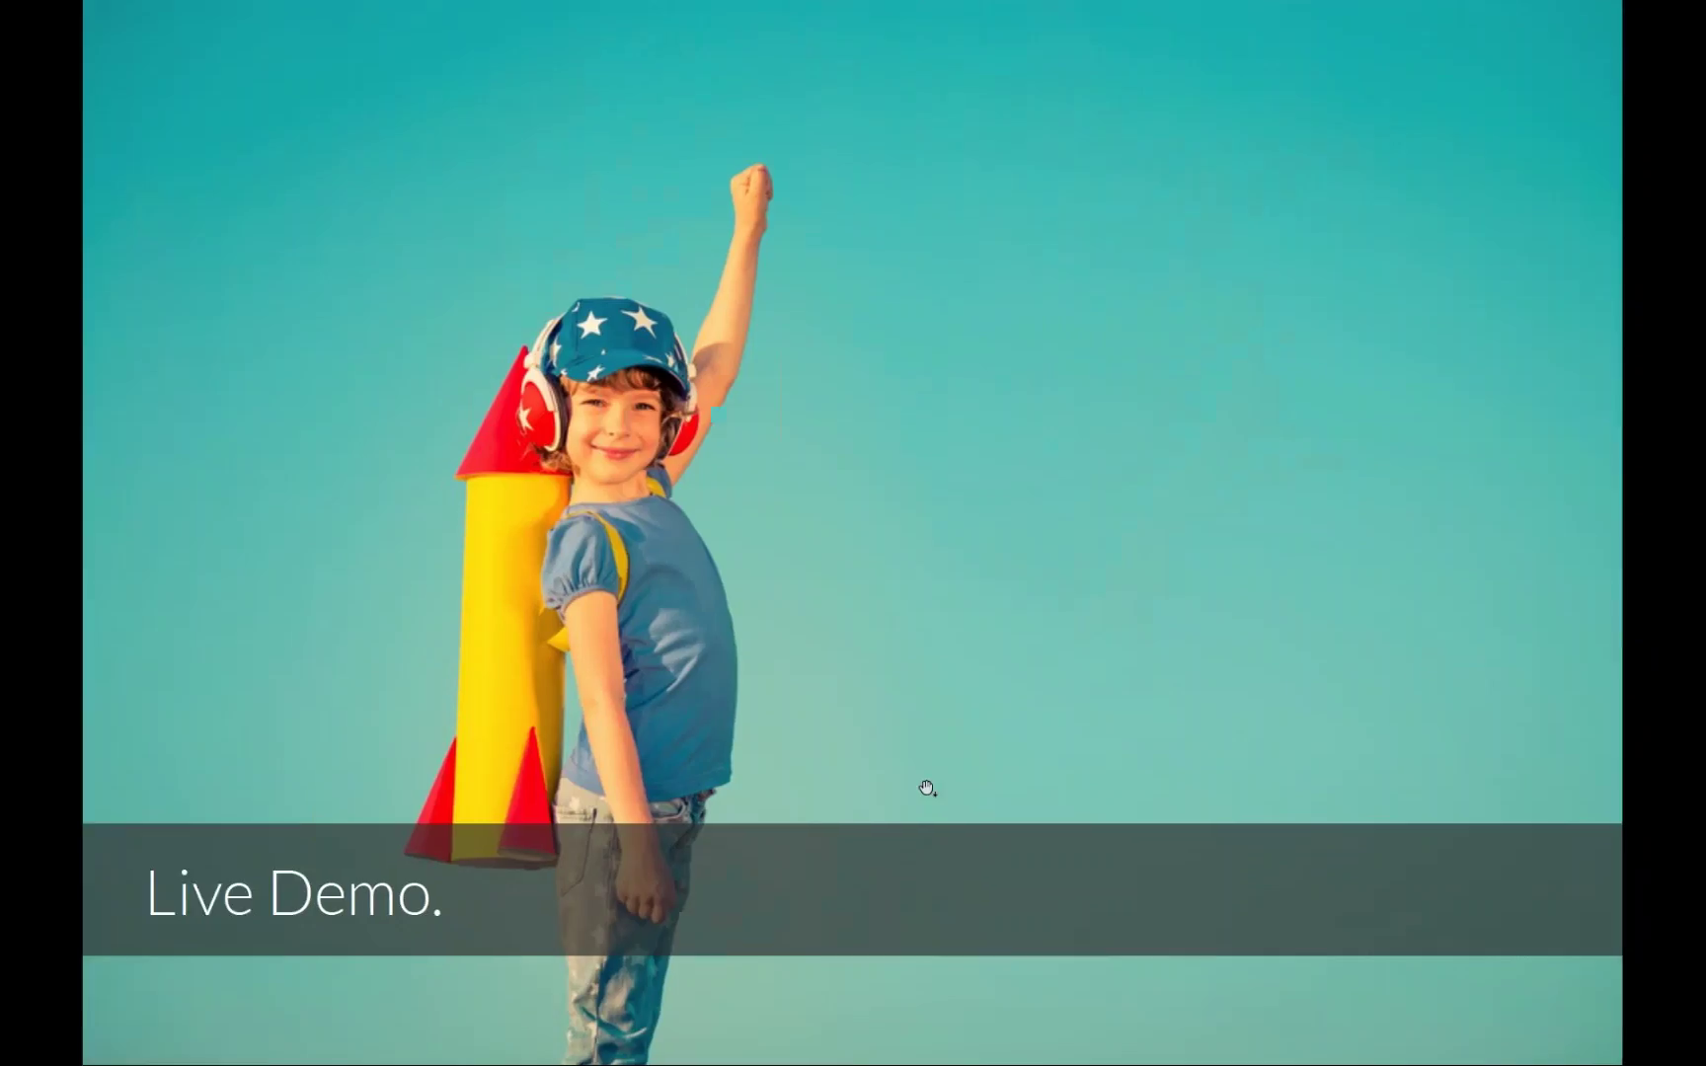
key("Right")
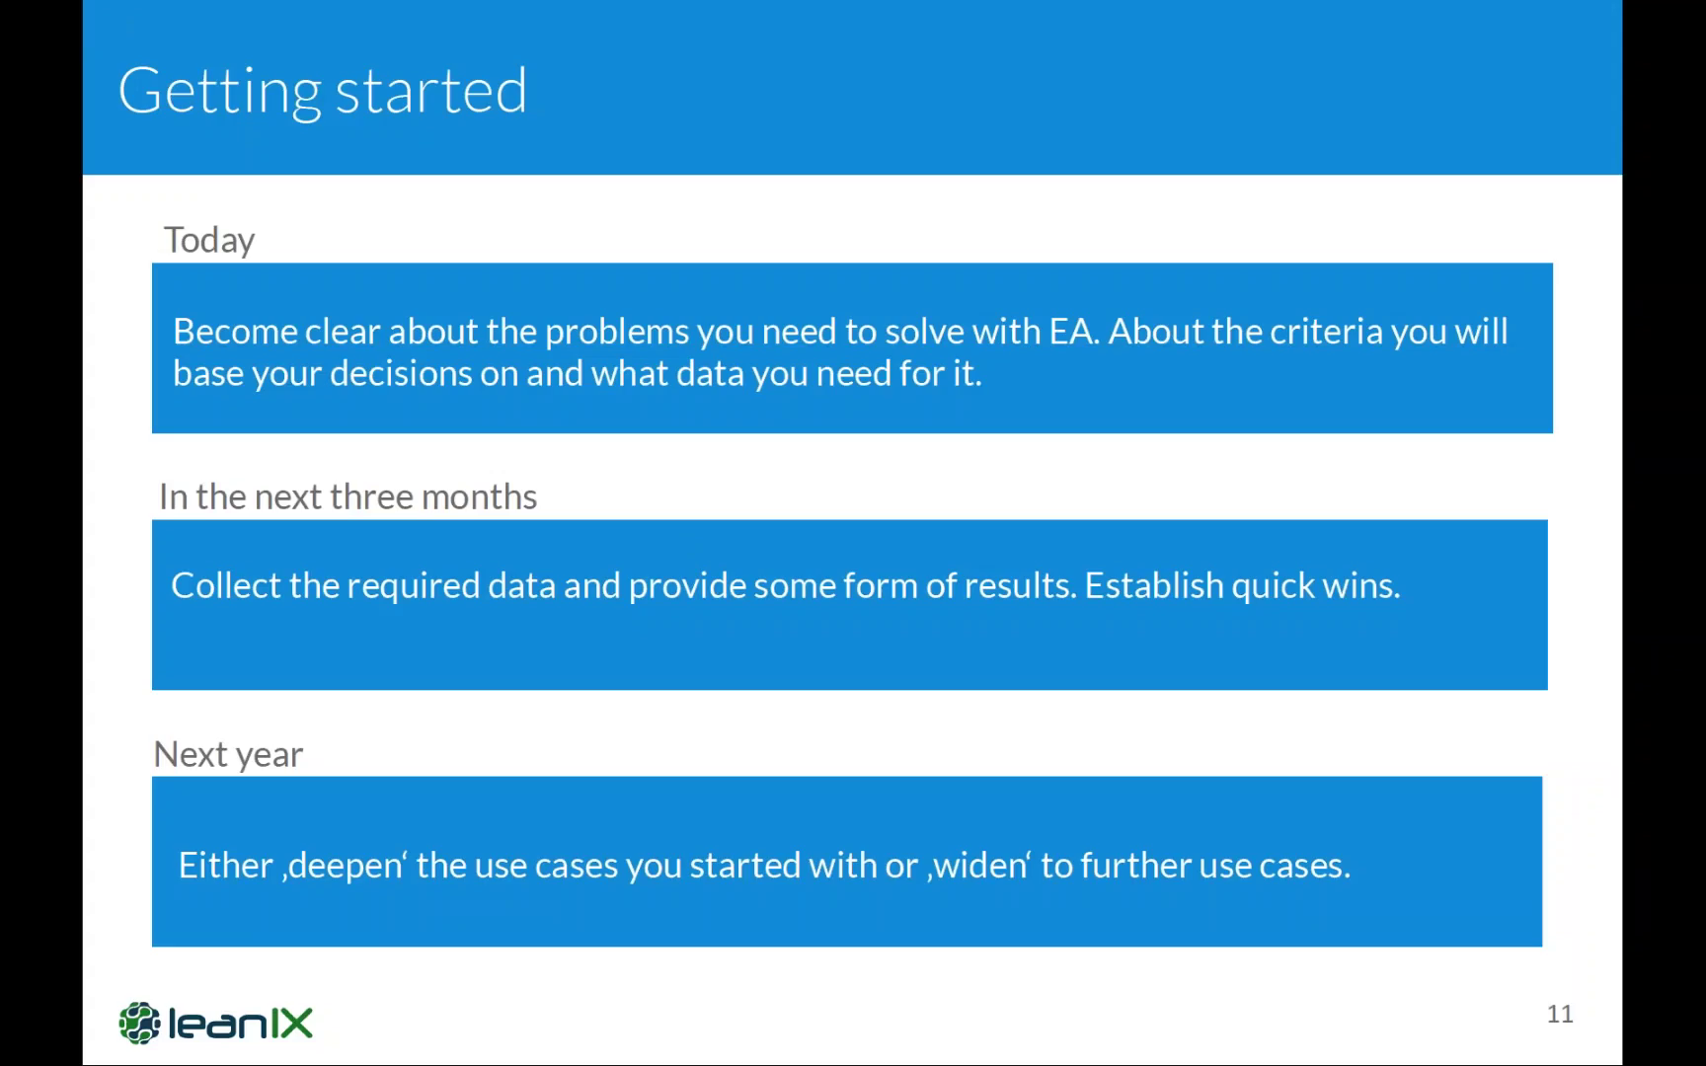